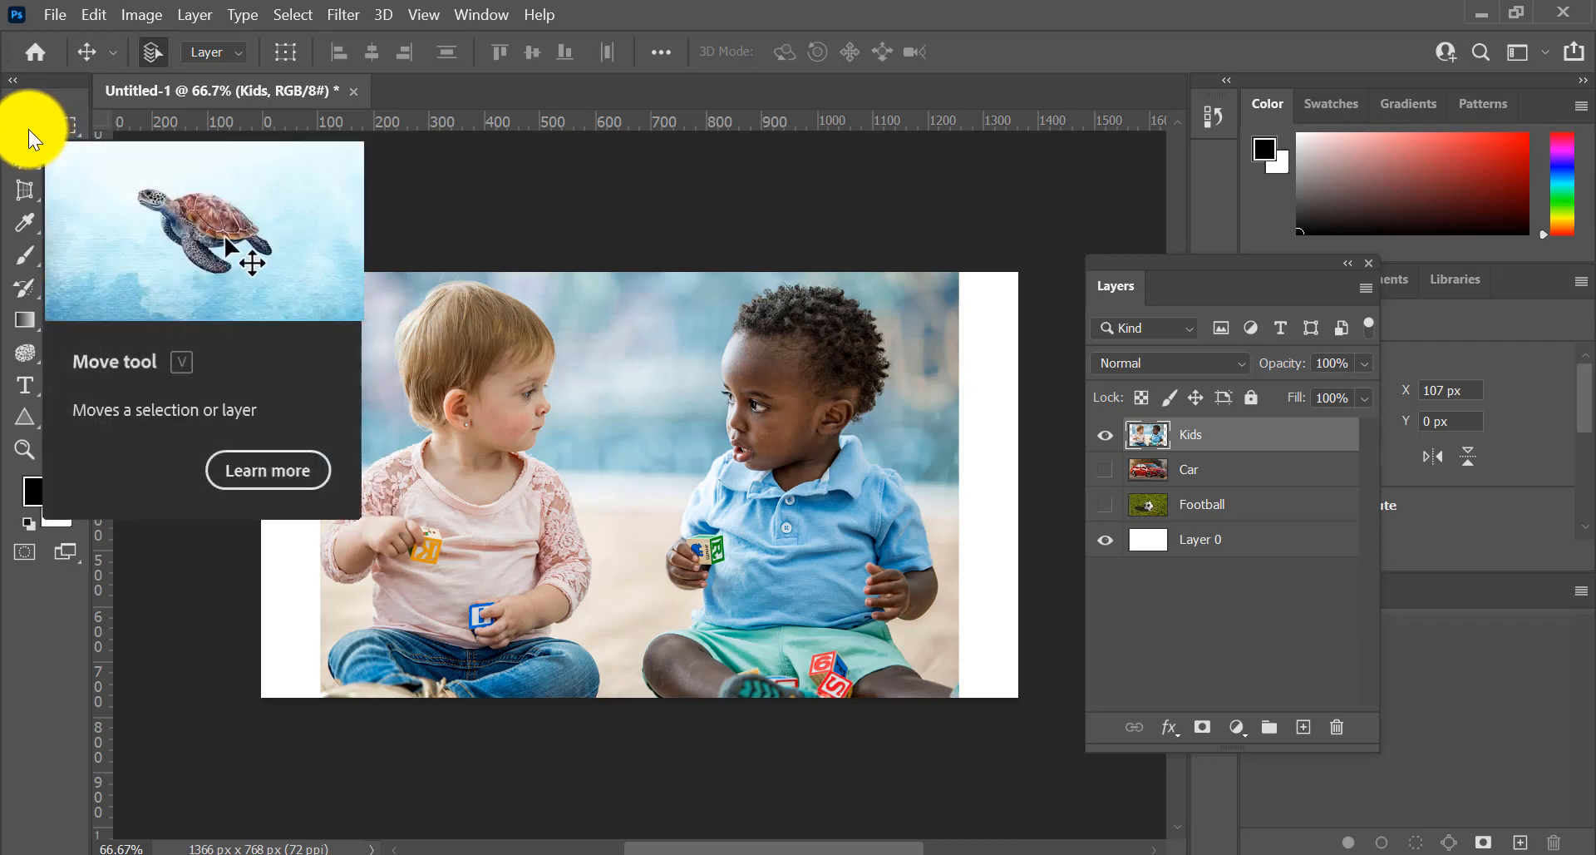
Step: Activate the Rectangular Marquee tool and move the floating Layers panel slightly up toward the canvas
{"action": "left_click", "coordinate": [69, 123]}
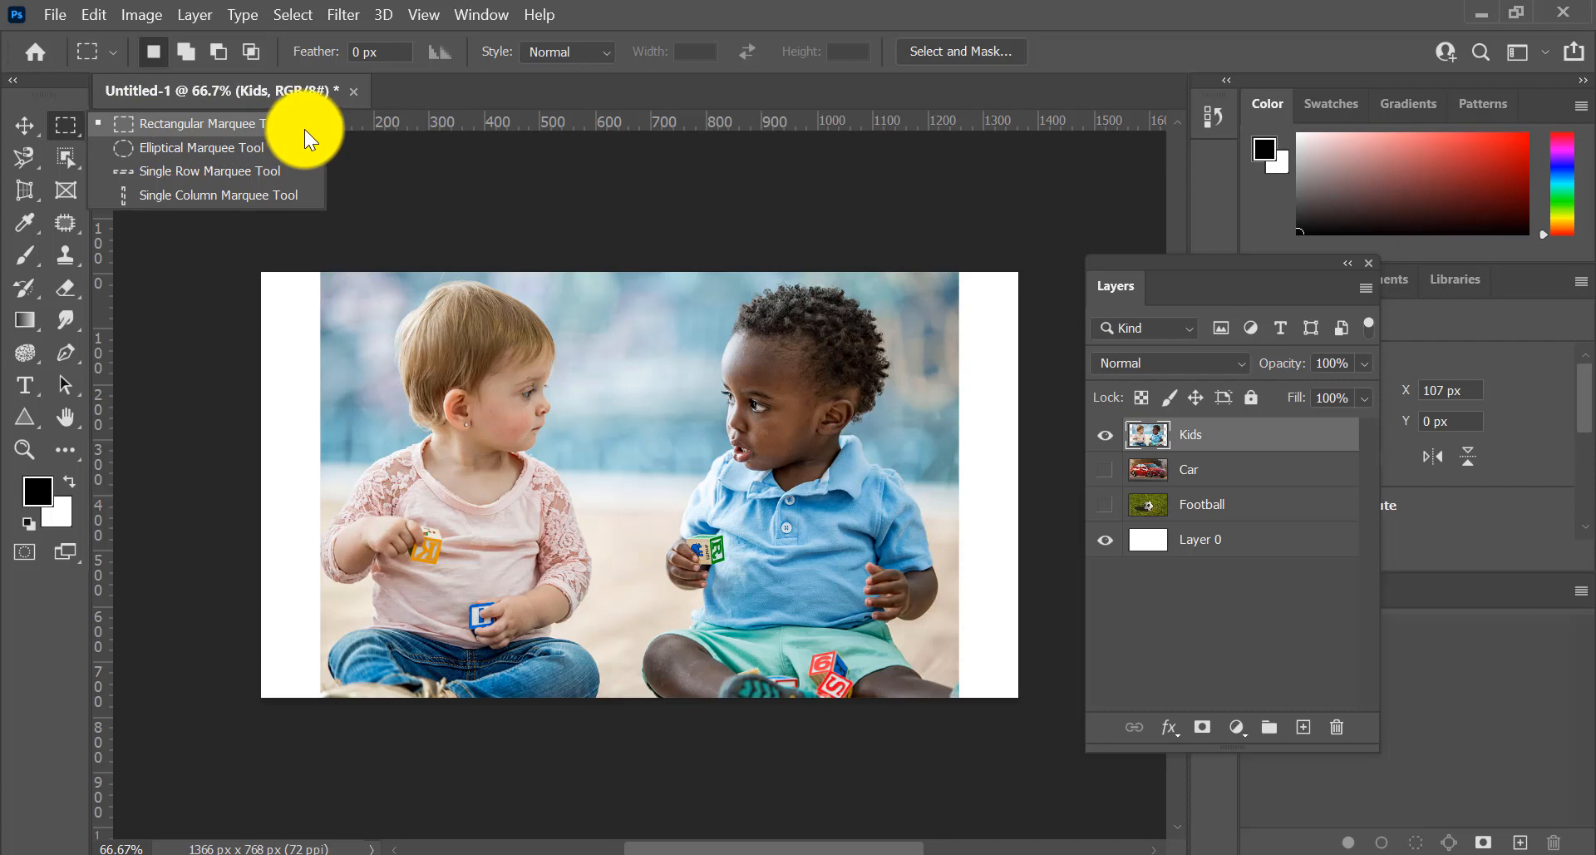
{"action": "left_click", "coordinate": [258, 131]}
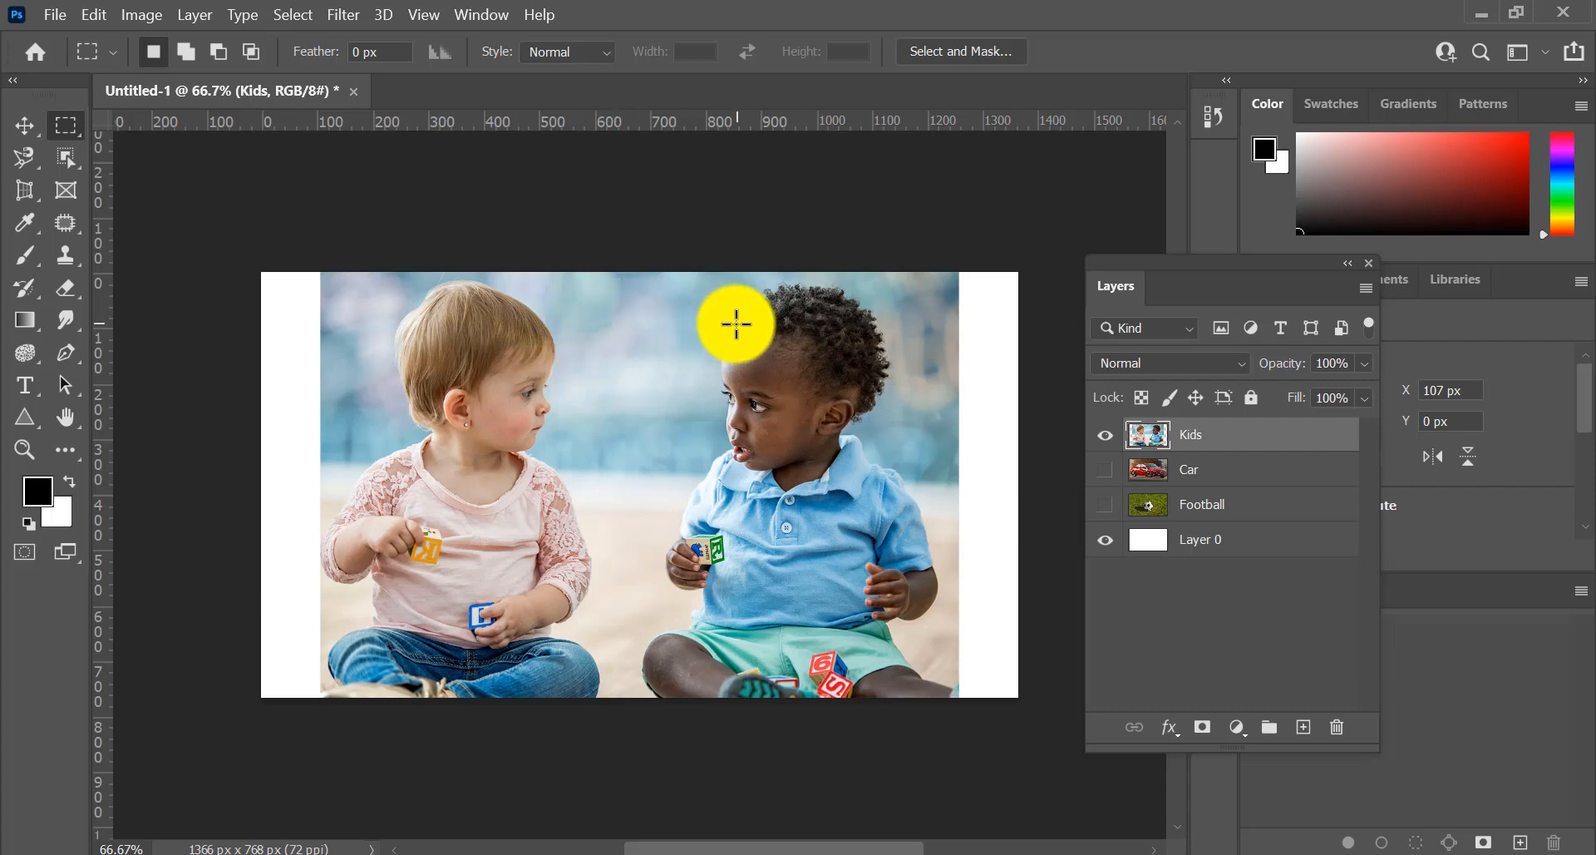
{"action": "left_click_drag", "start_coordinate": [1172, 265], "coordinate": [1150, 235]}
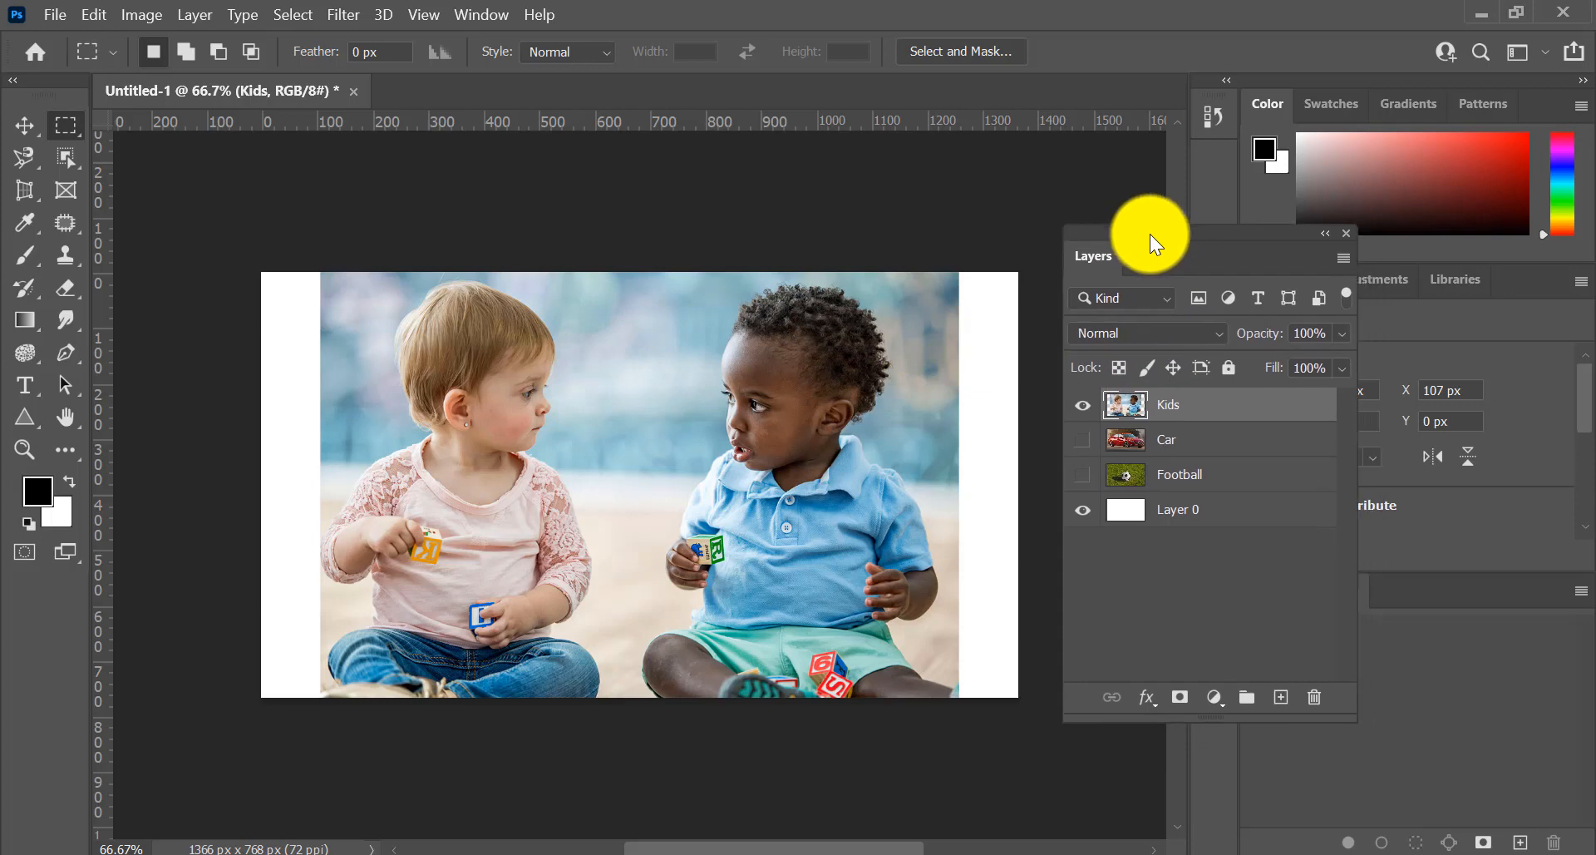
Step: Preview the Kids, Car and Football layers one at a time, leaving only Kids shown above Layer 0
{"action": "left_click", "coordinate": [1085, 412]}
{"action": "left_click", "coordinate": [1083, 410]}
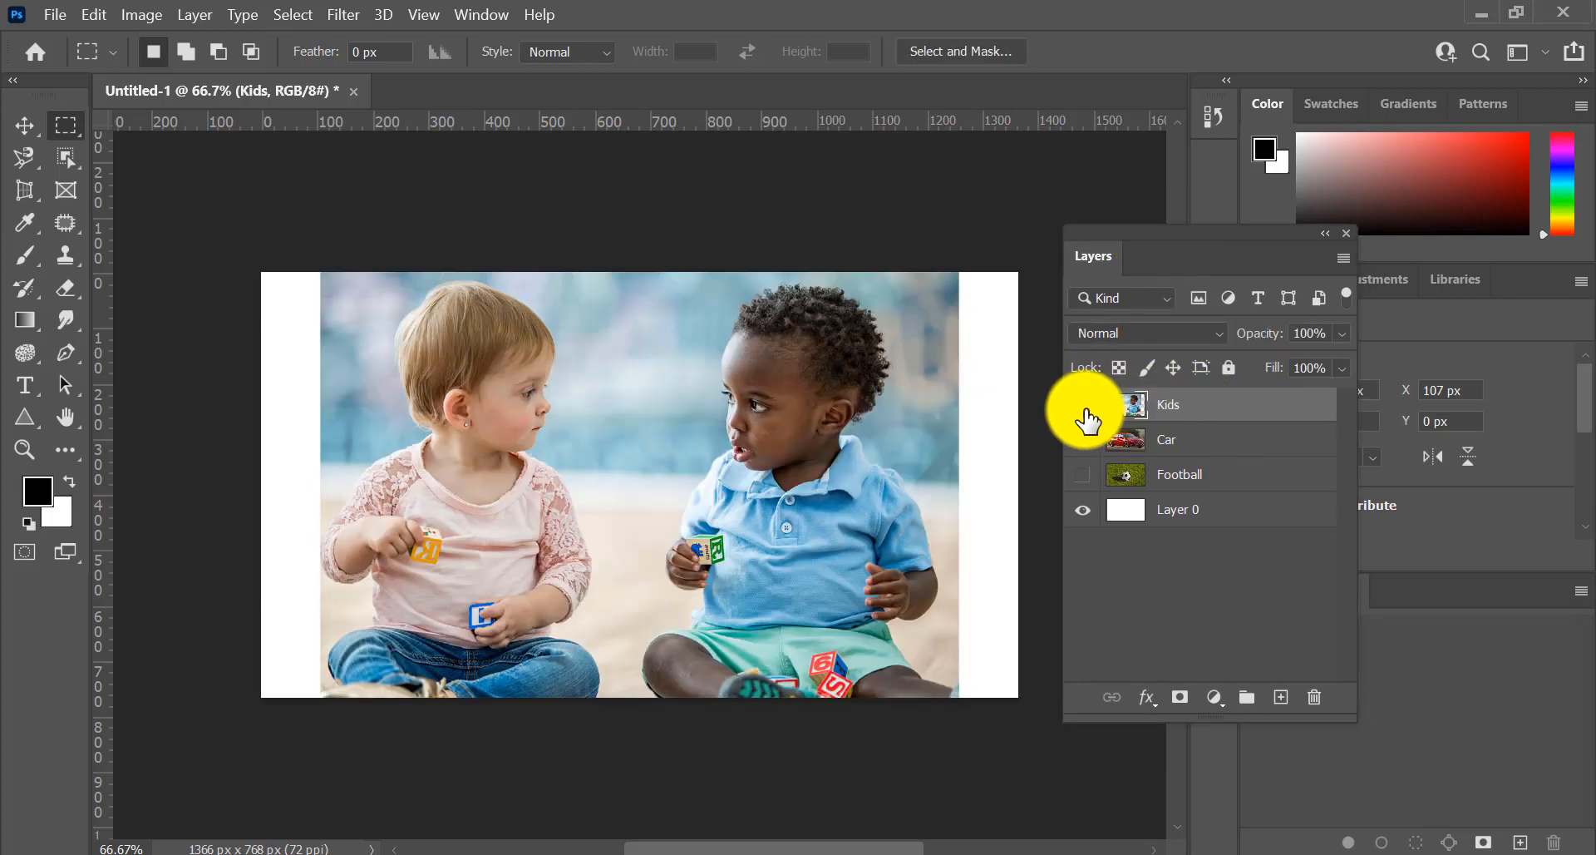
{"action": "left_click", "coordinate": [1085, 420]}
{"action": "left_click", "coordinate": [1085, 439]}
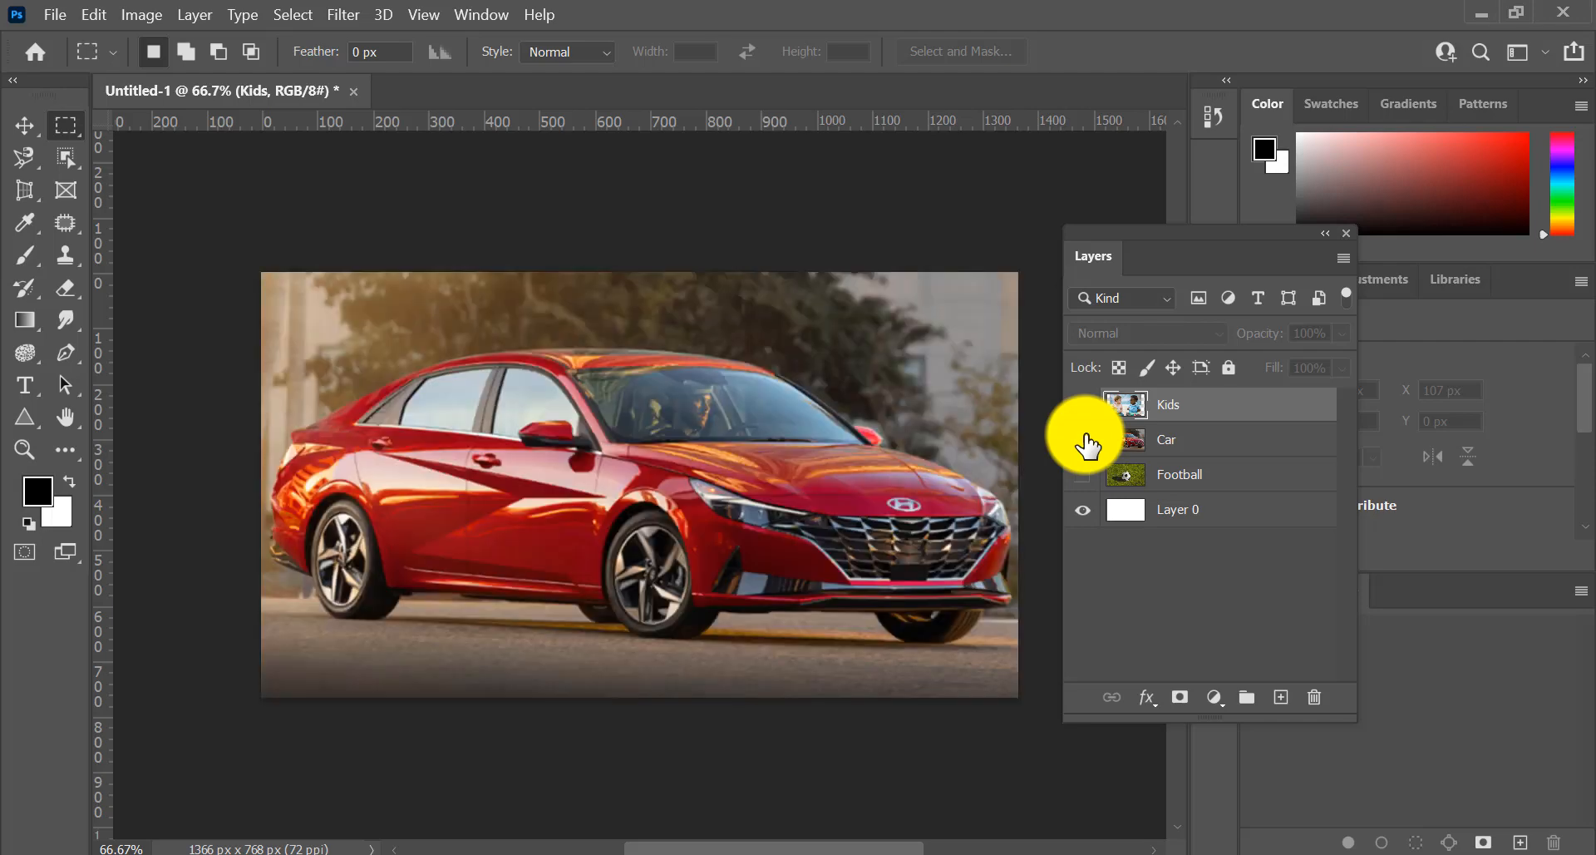
{"action": "left_click", "coordinate": [1086, 440]}
{"action": "left_click", "coordinate": [1083, 480]}
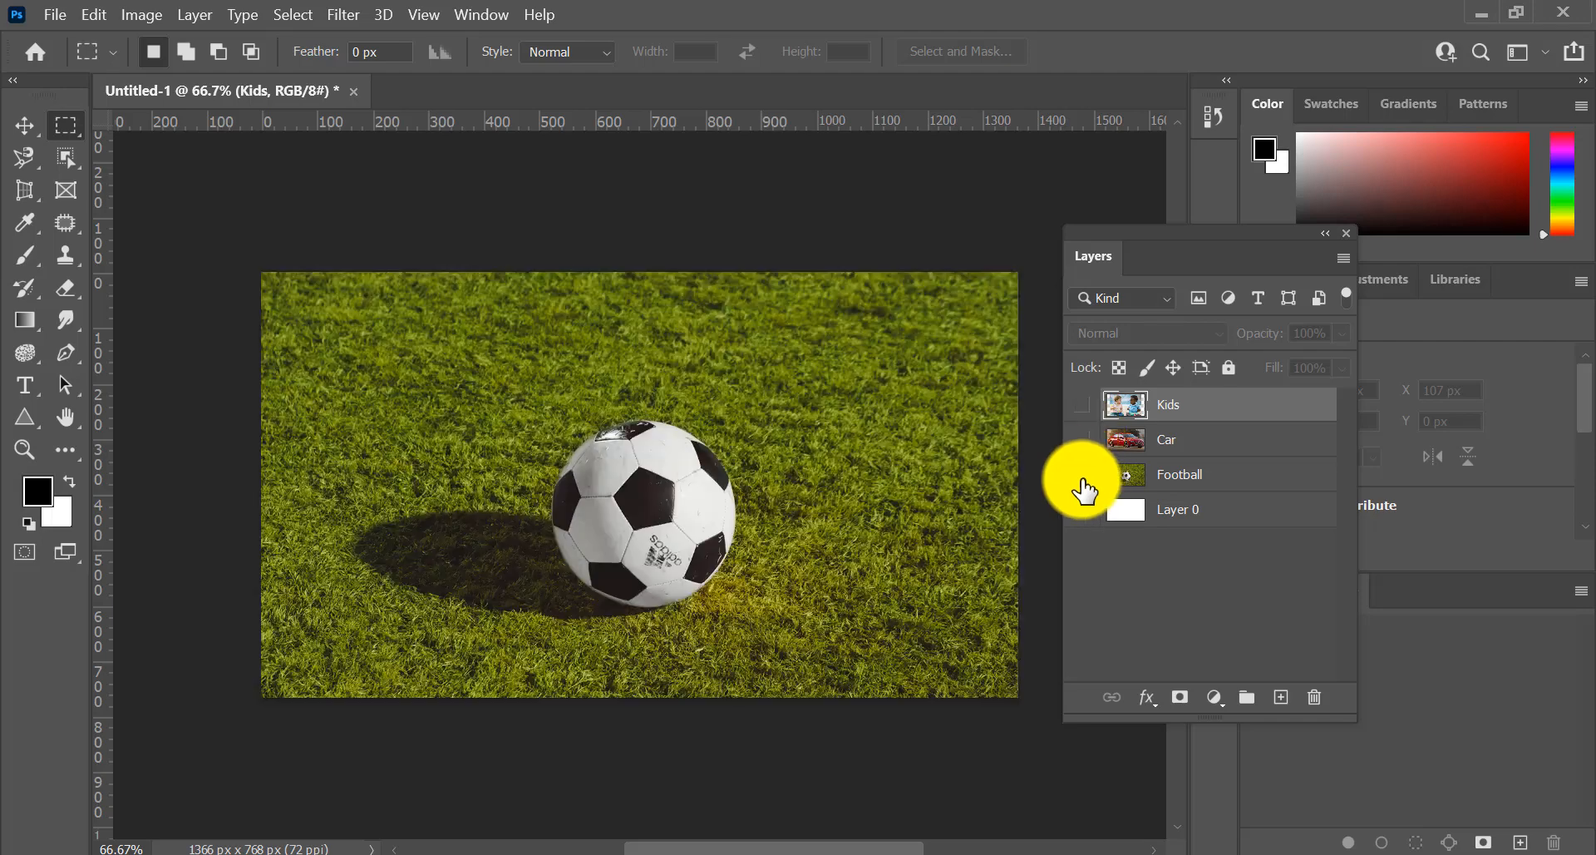
{"action": "left_click", "coordinate": [1083, 481]}
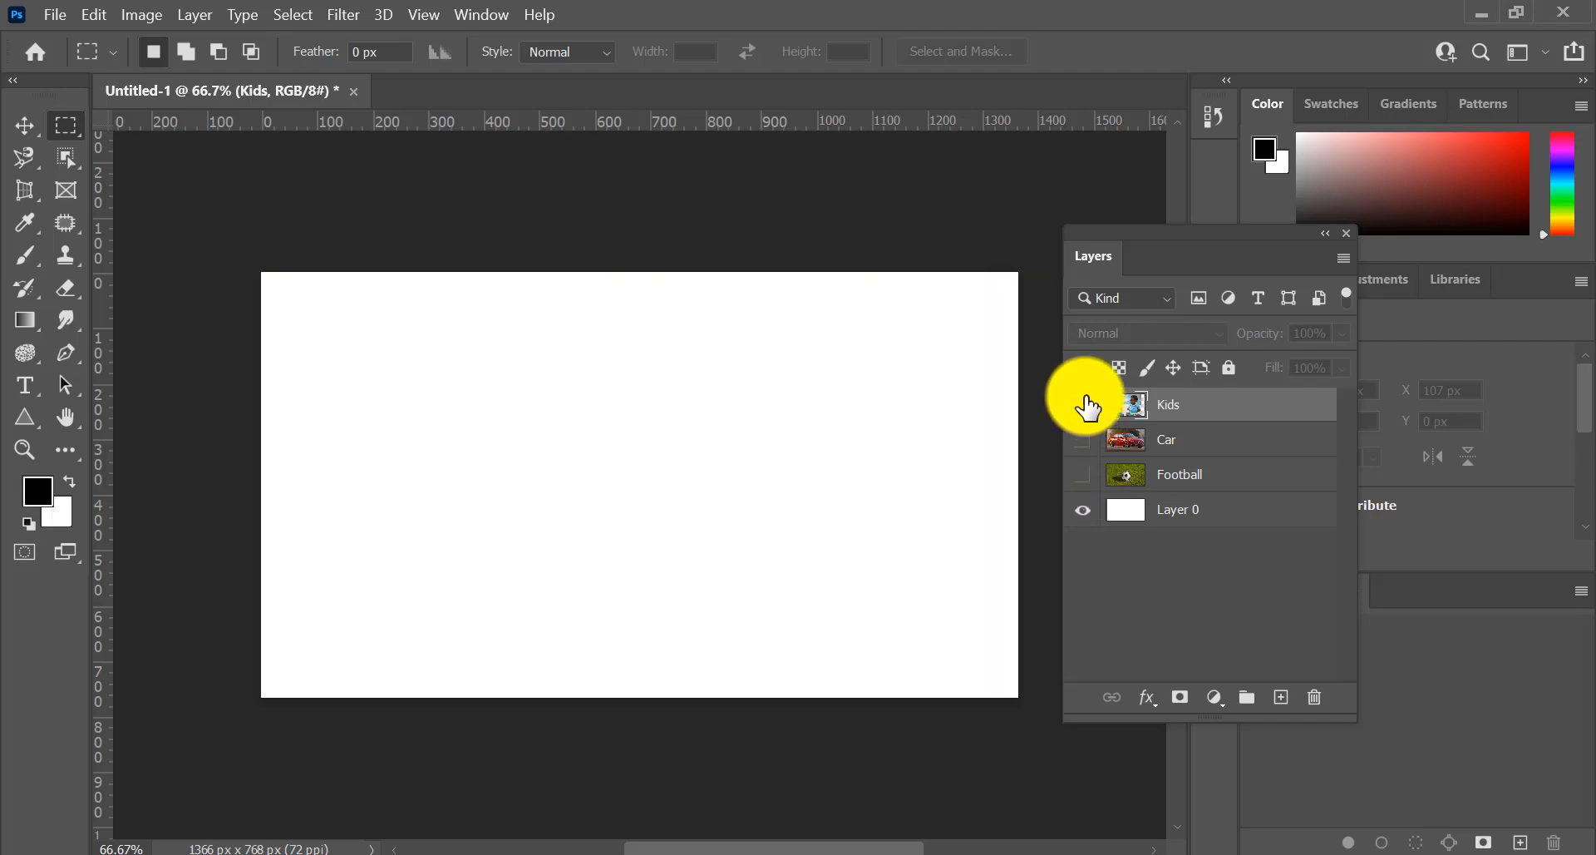
{"action": "left_click", "coordinate": [1085, 405]}
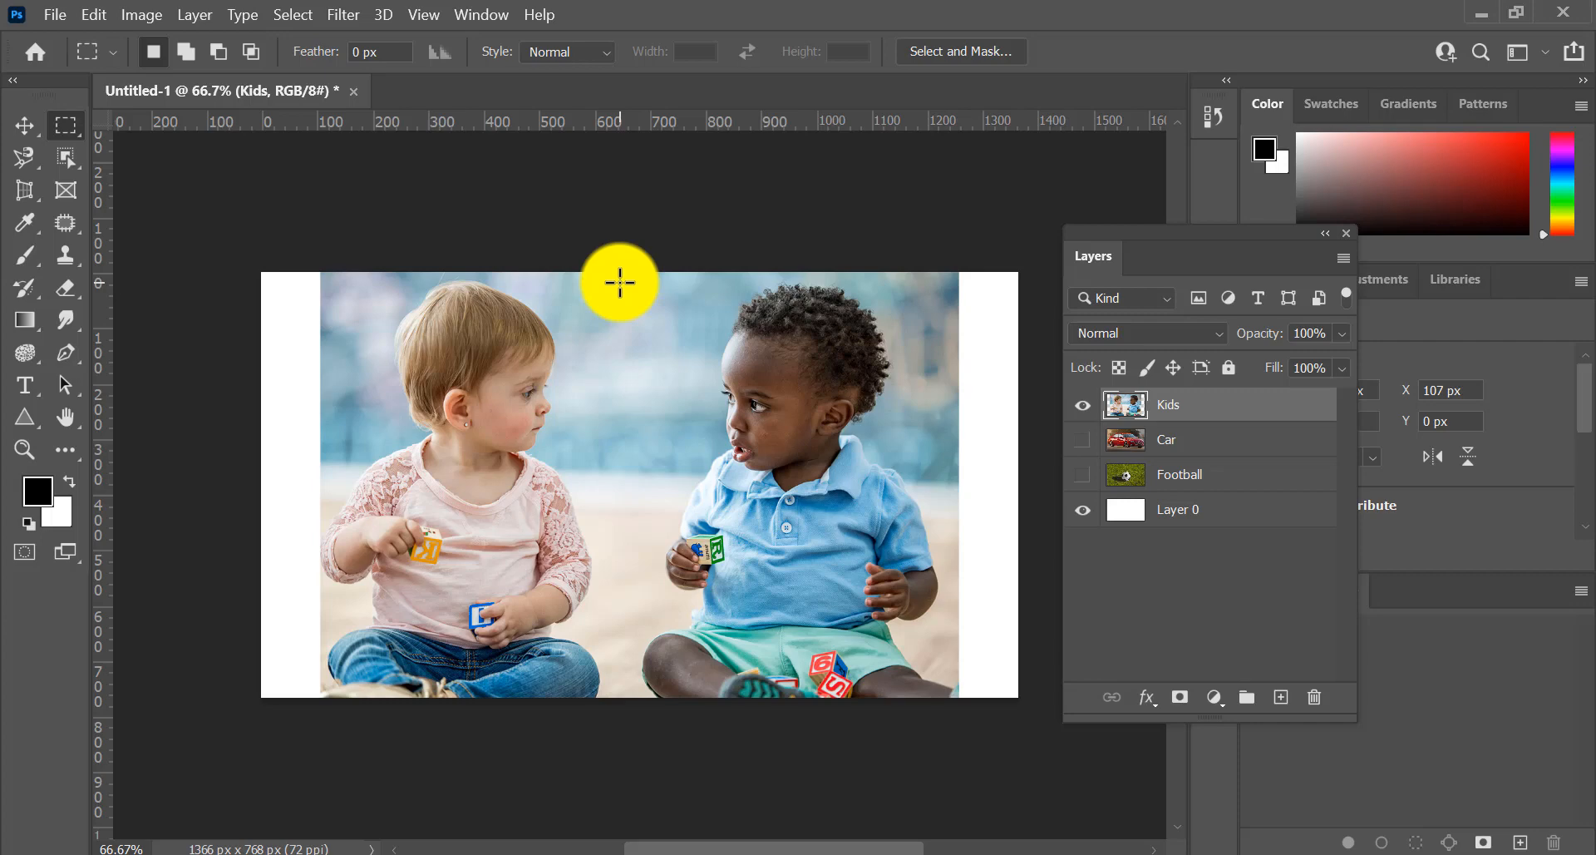
Step: Marquee-select the full figure of the child in blue on the Kids layer and try moving the selected pixels over the other child
{"action": "left_click_drag", "start_coordinate": [619, 282], "coordinate": [957, 701]}
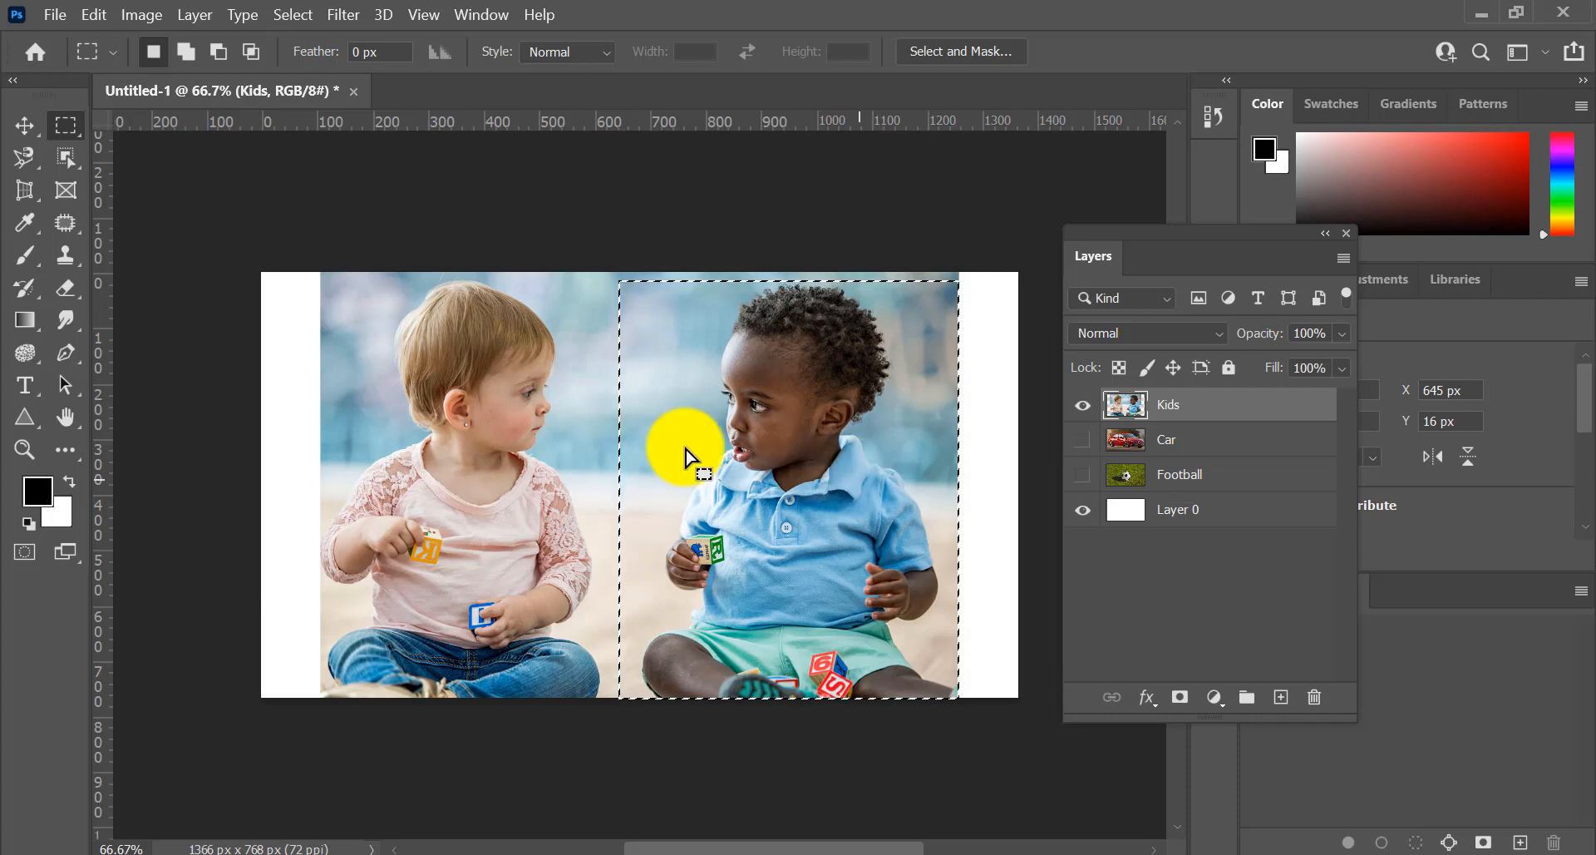
{"action": "left_click", "coordinate": [37, 123]}
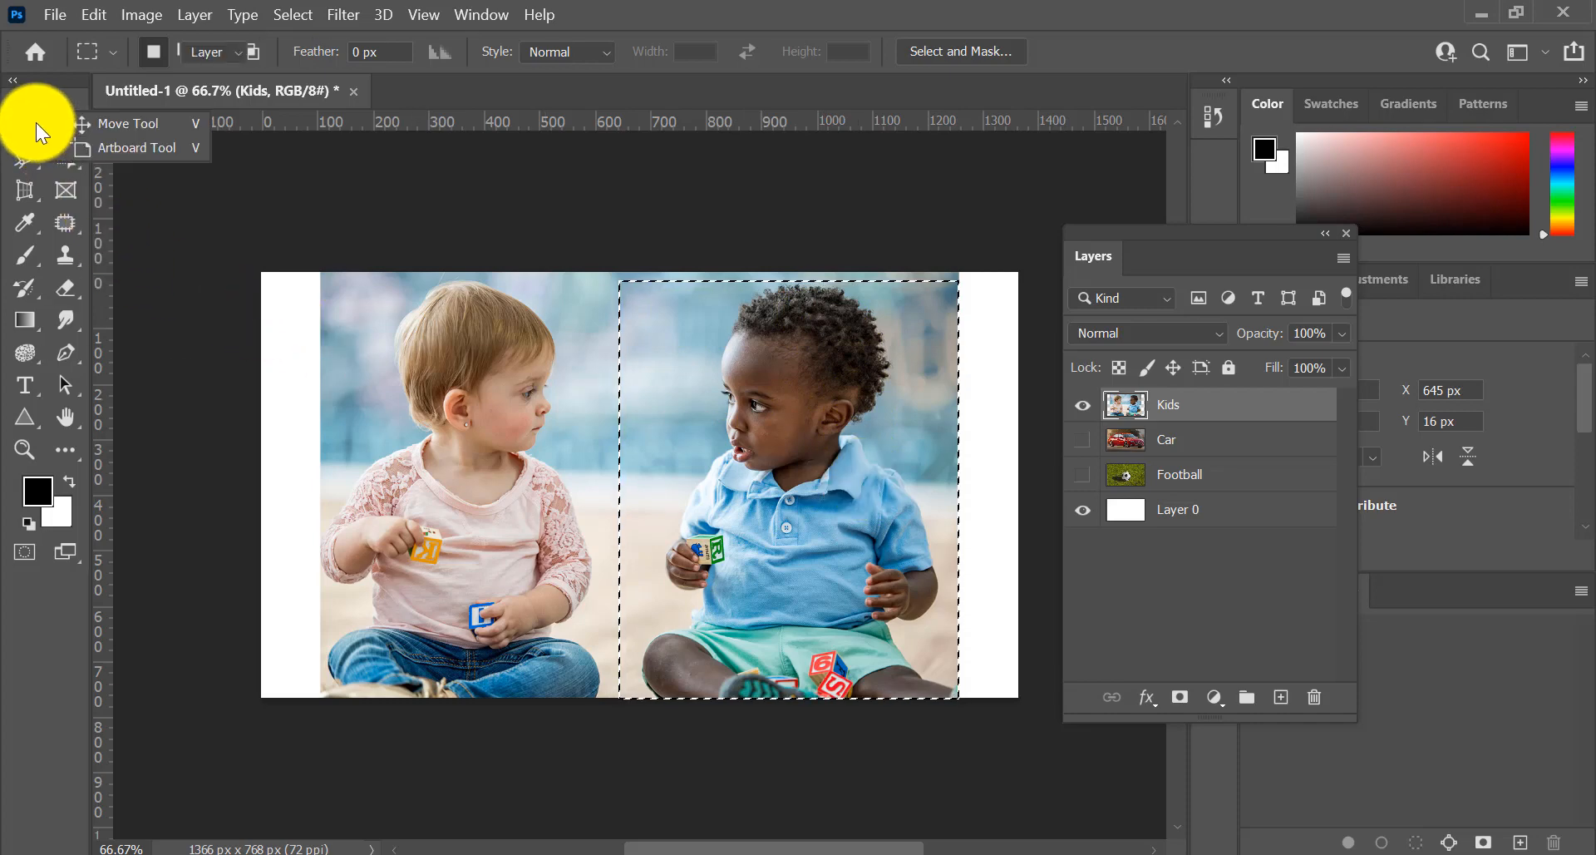
{"action": "left_click", "coordinate": [145, 119]}
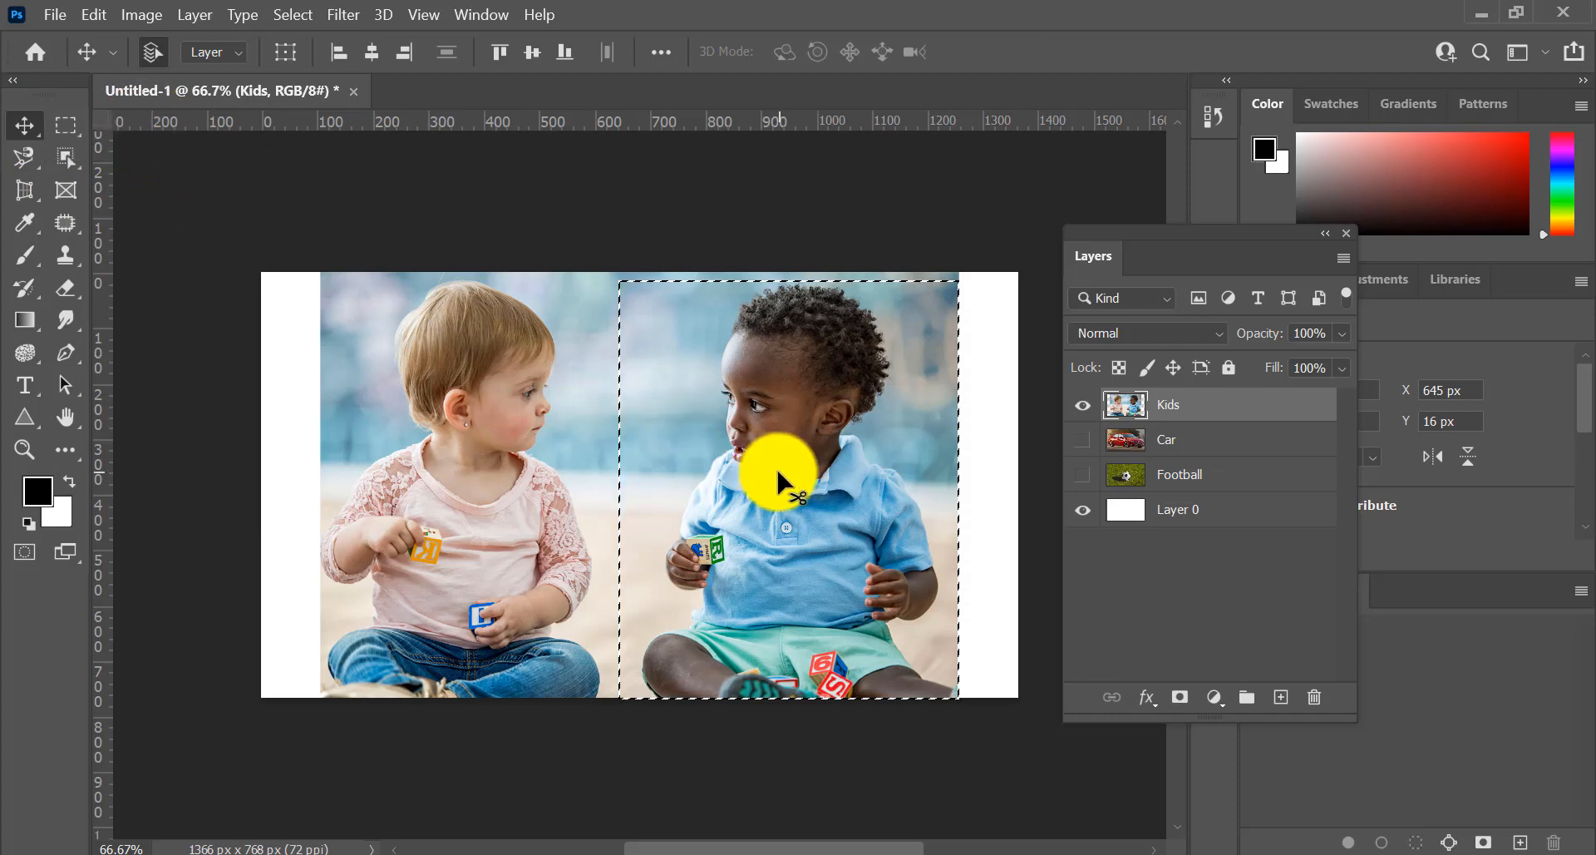
{"action": "left_click_drag", "start_coordinate": [778, 473], "coordinate": [438, 484]}
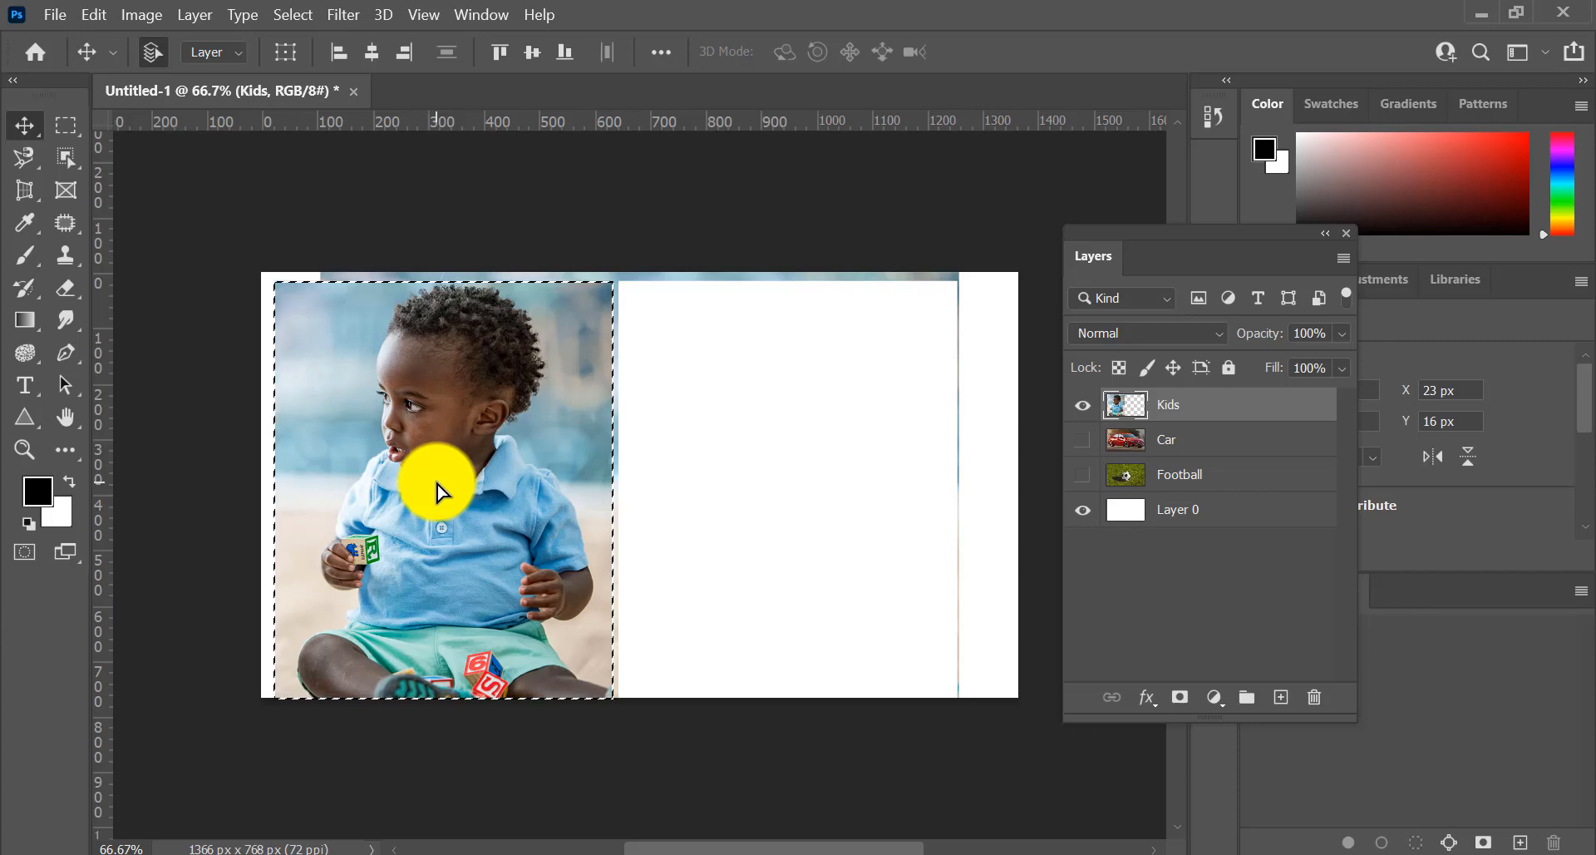
{"action": "key", "text": "ctrl"}
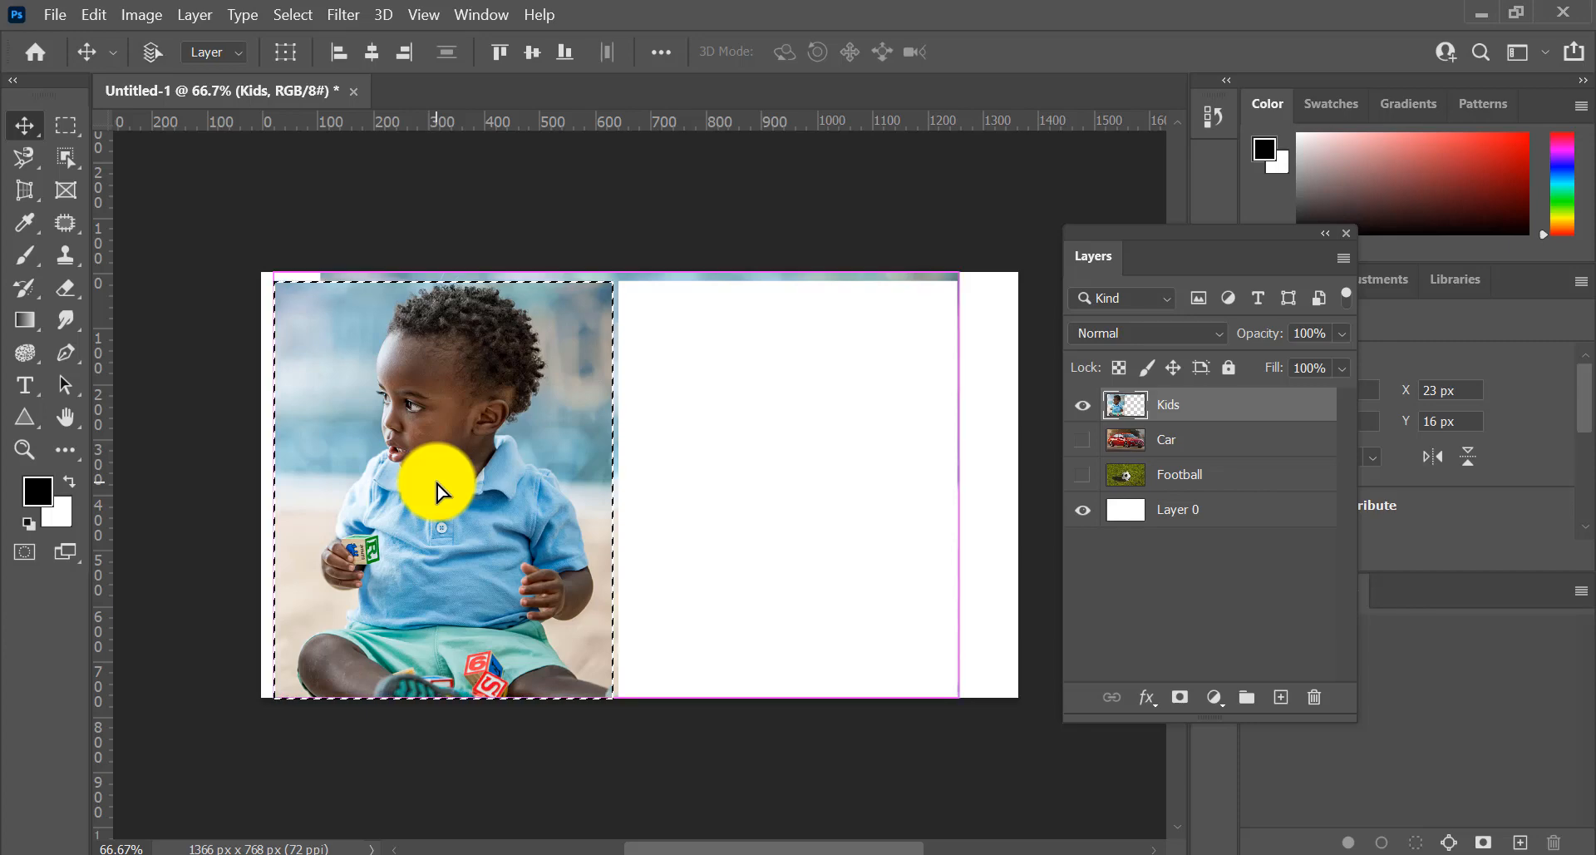
{"action": "key", "text": "ctrl+z"}
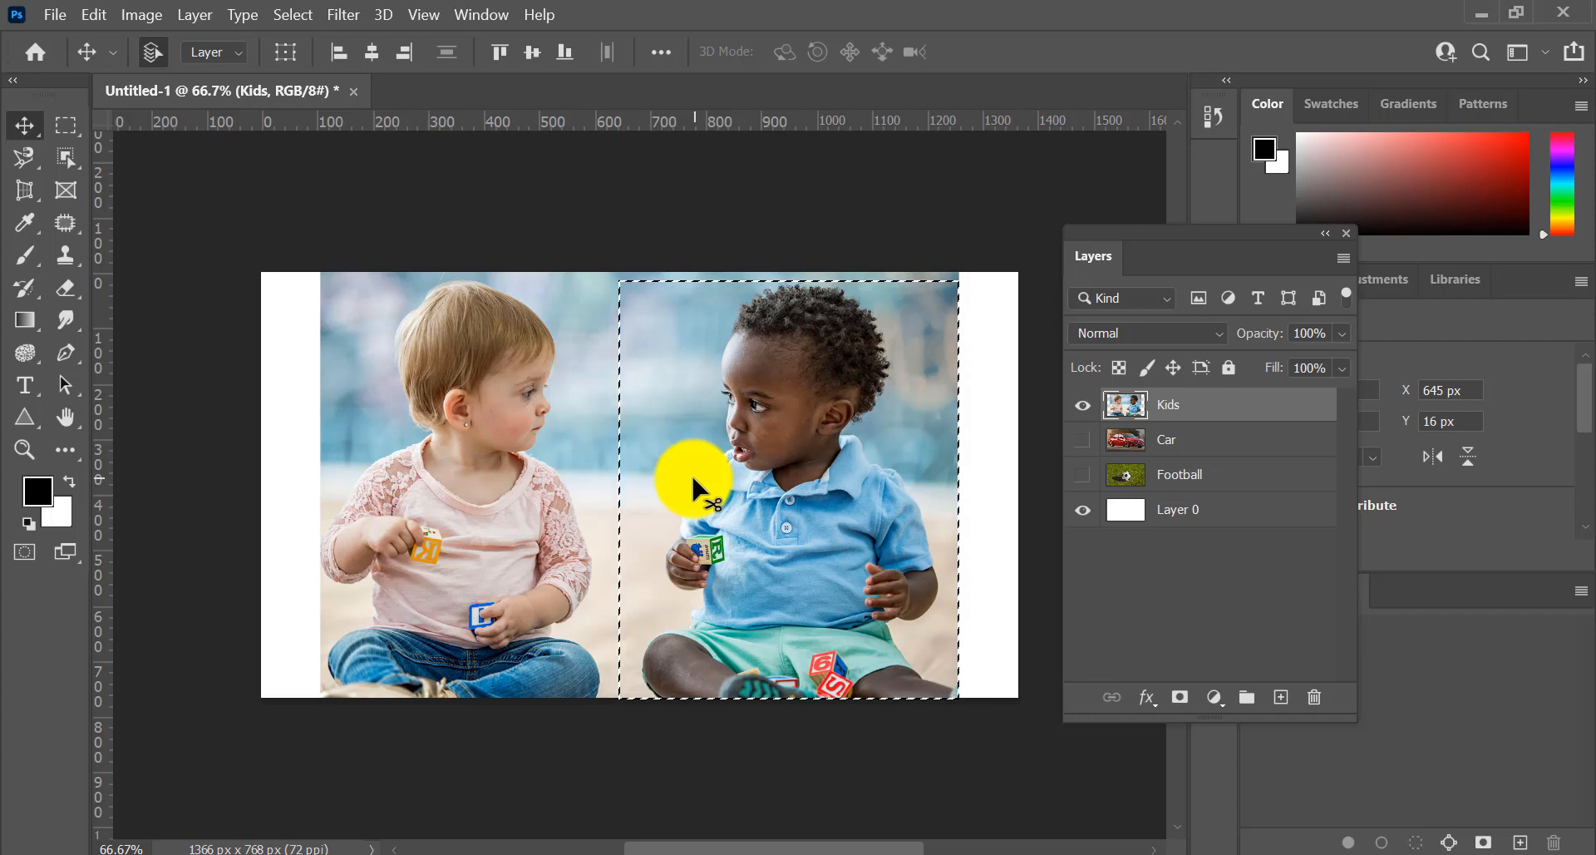
Step: Try deleting the selected area around the child in blue from the Kids layer
{"action": "key", "text": "Delete"}
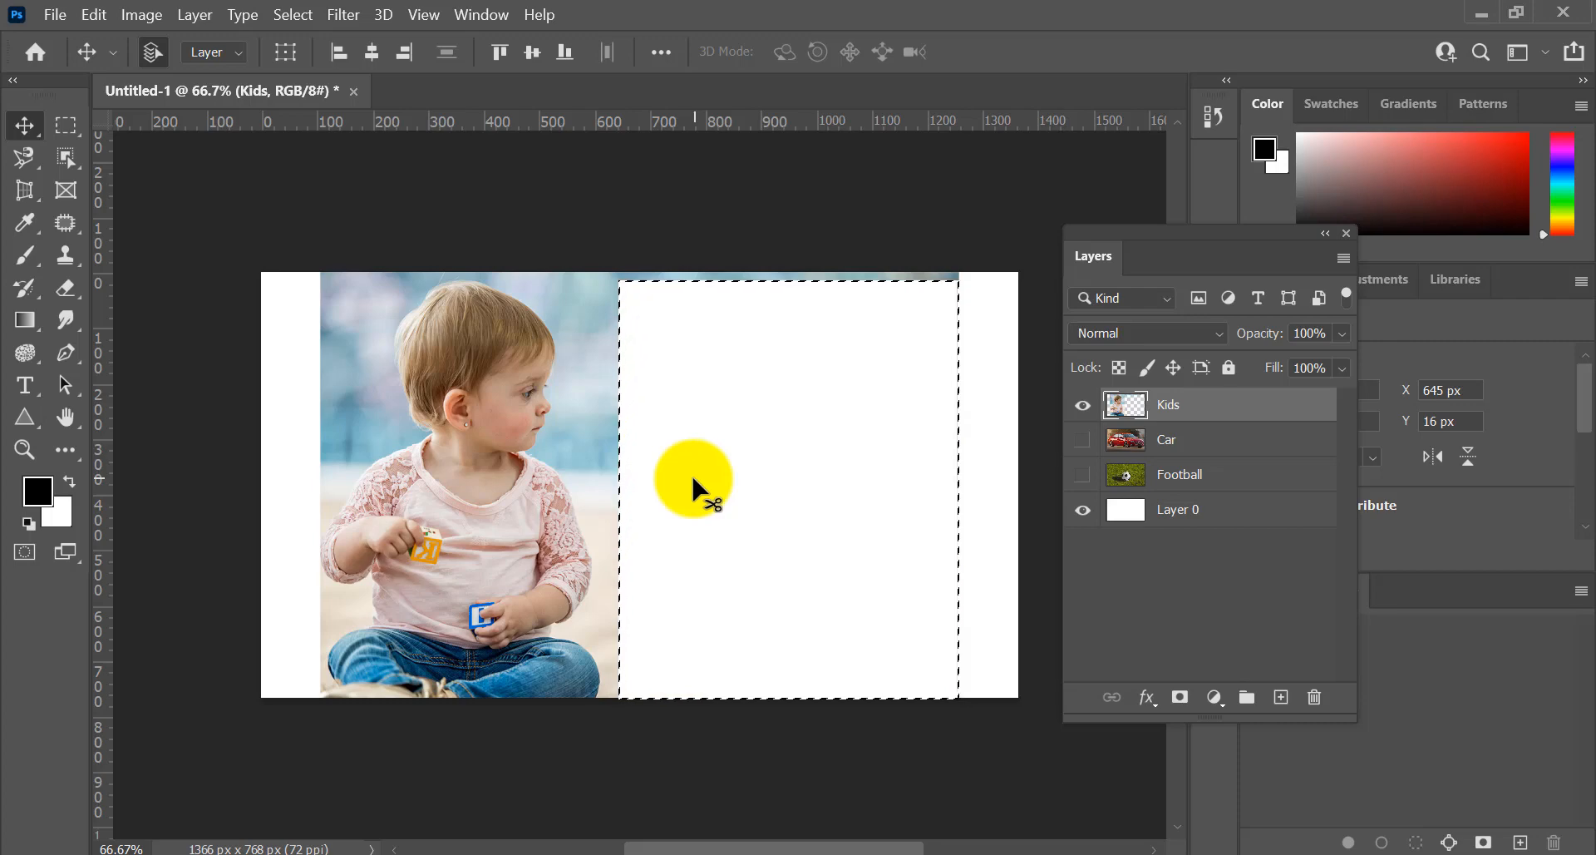
{"action": "key", "text": "ctrl"}
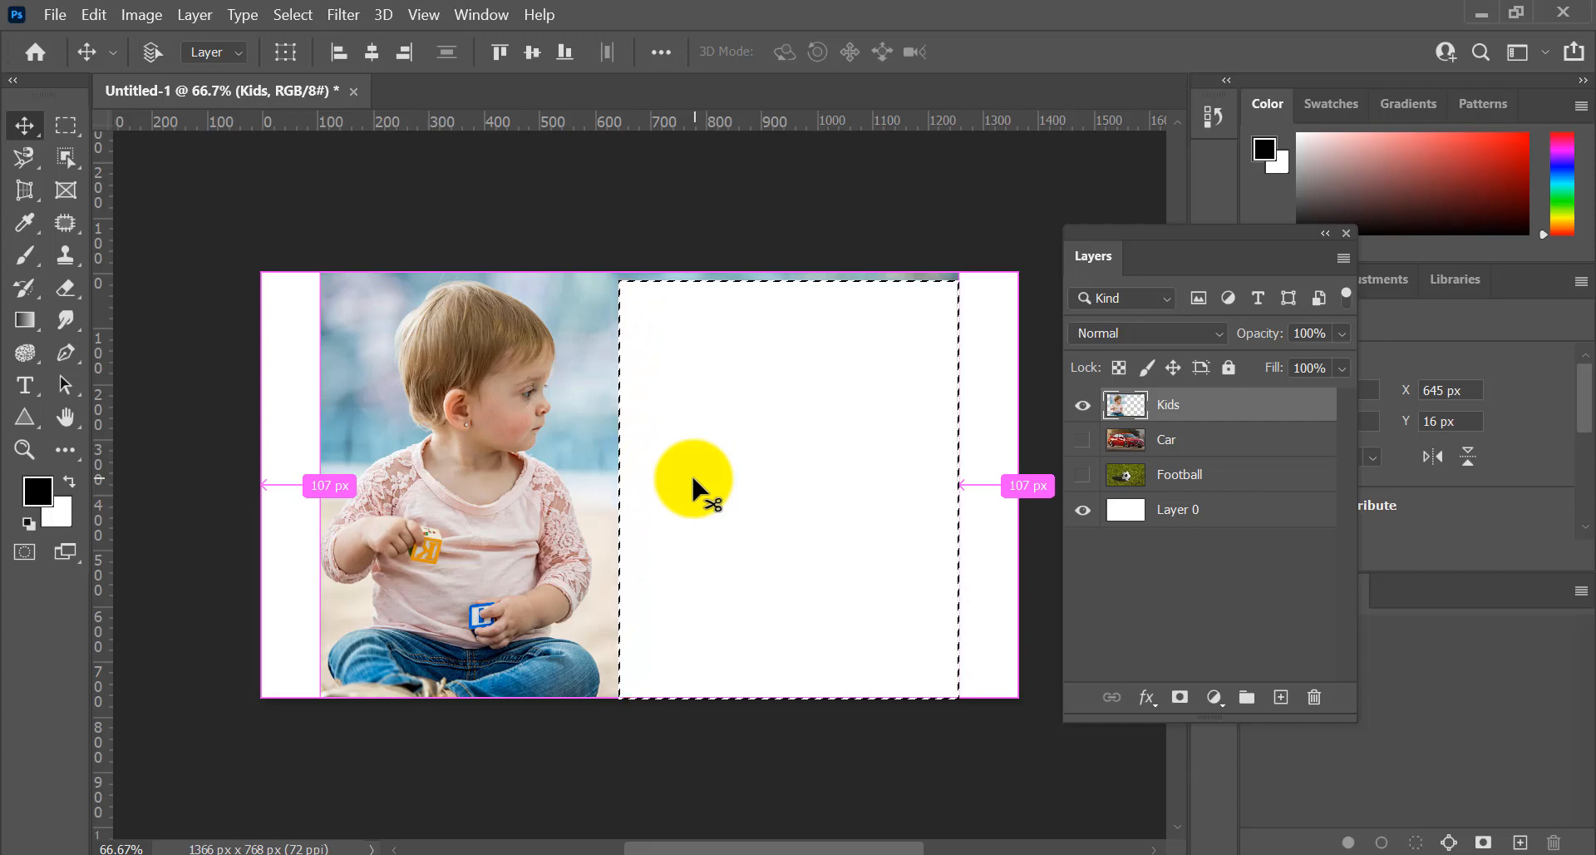
{"action": "key", "text": "ctrl+z"}
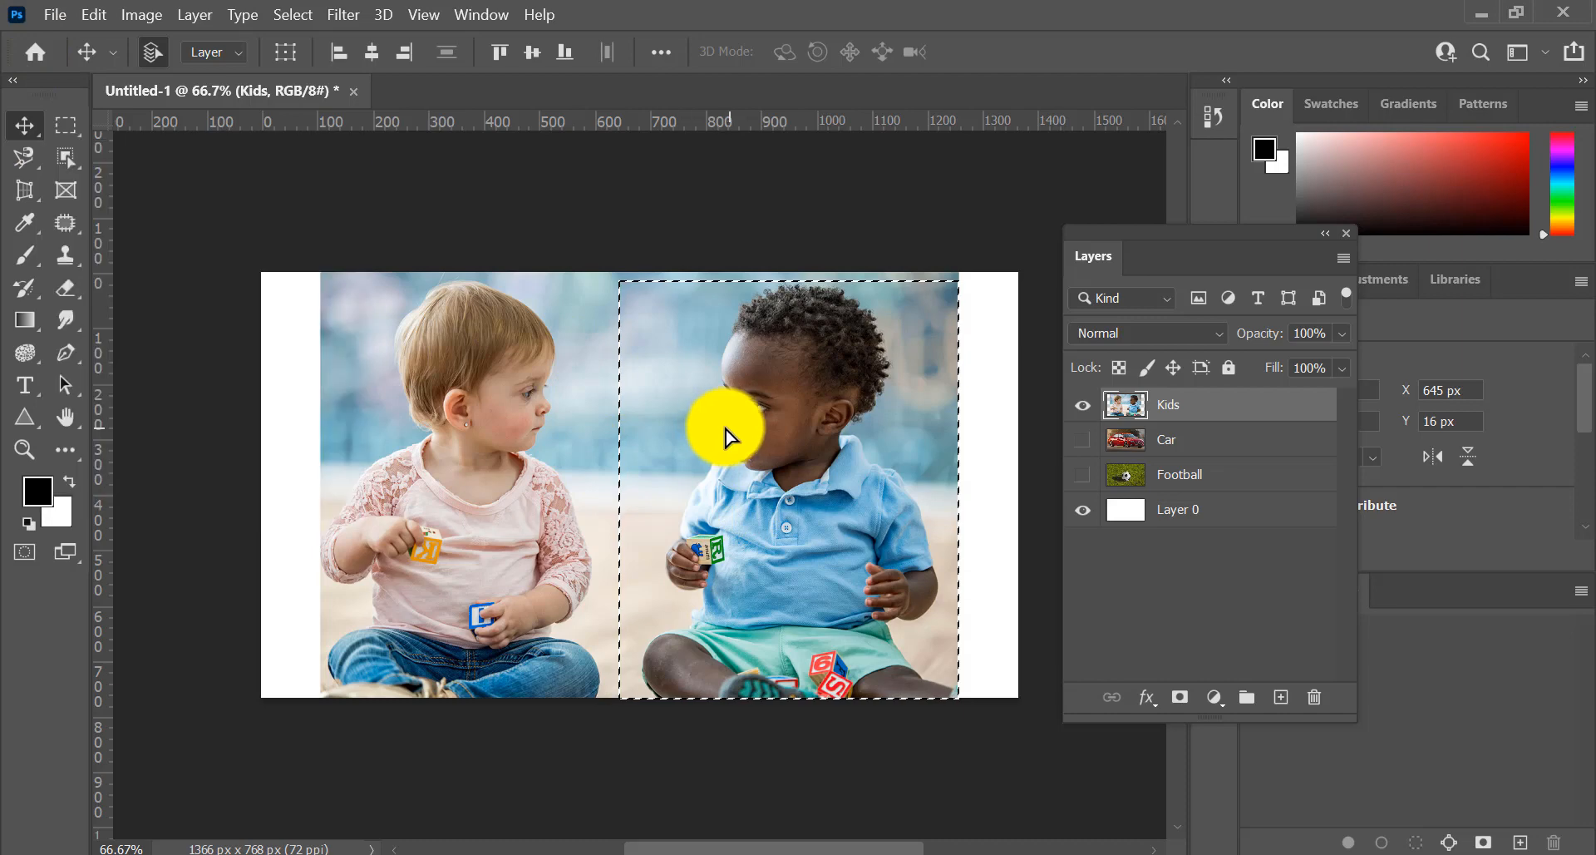
Step: Try duplicating the selected child in blue over the other child and deselecting, undoing both changes
{"action": "mouse_move", "coordinate": [725, 422]}
{"action": "left_mouse_down"}
{"action": "mouse_move", "coordinate": [612, 403]}
{"action": "mouse_move", "coordinate": [447, 426]}
{"action": "mouse_move", "coordinate": [555, 408]}
{"action": "mouse_move", "coordinate": [688, 448]}
{"action": "mouse_move", "coordinate": [730, 446]}
{"action": "mouse_move", "coordinate": [726, 430]}
{"action": "left_mouse_up"}
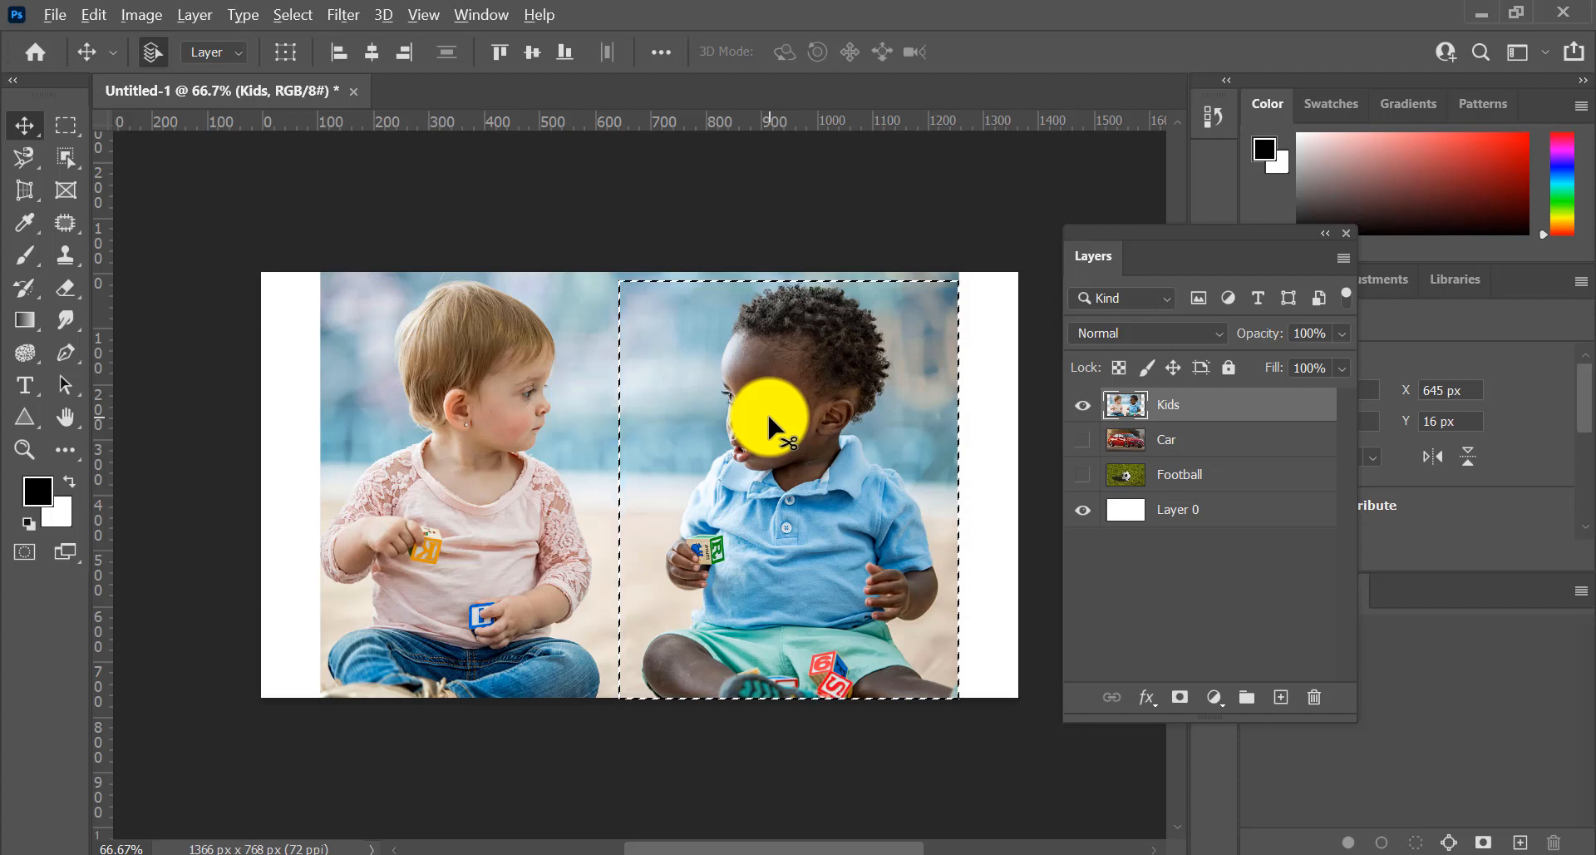
{"action": "left_click_drag", "start_coordinate": [740, 420], "coordinate": [473, 416]}
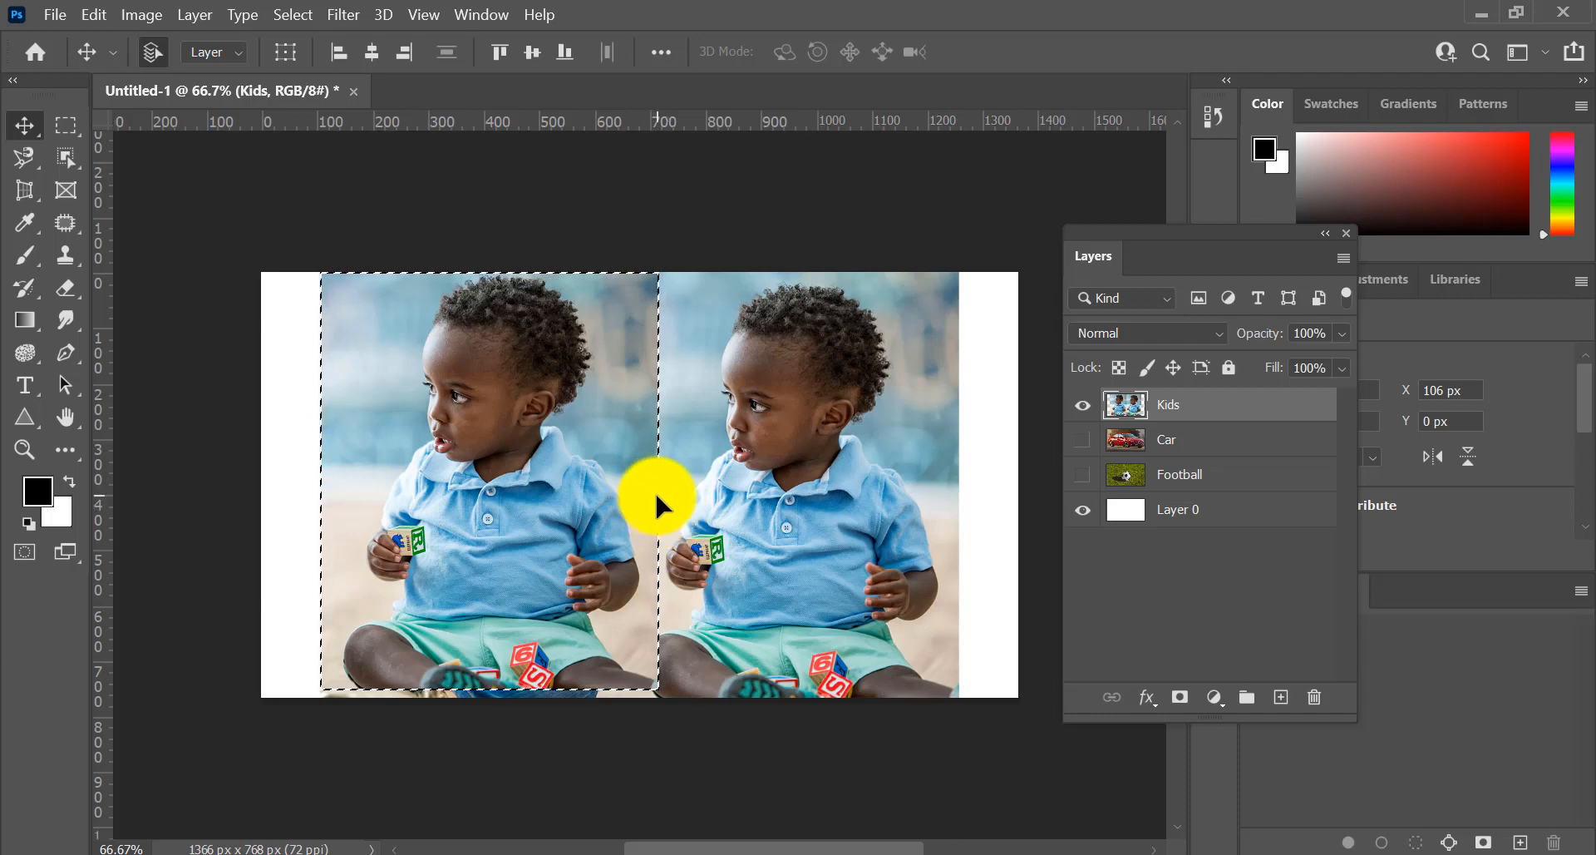
{"action": "left_click", "coordinate": [294, 17]}
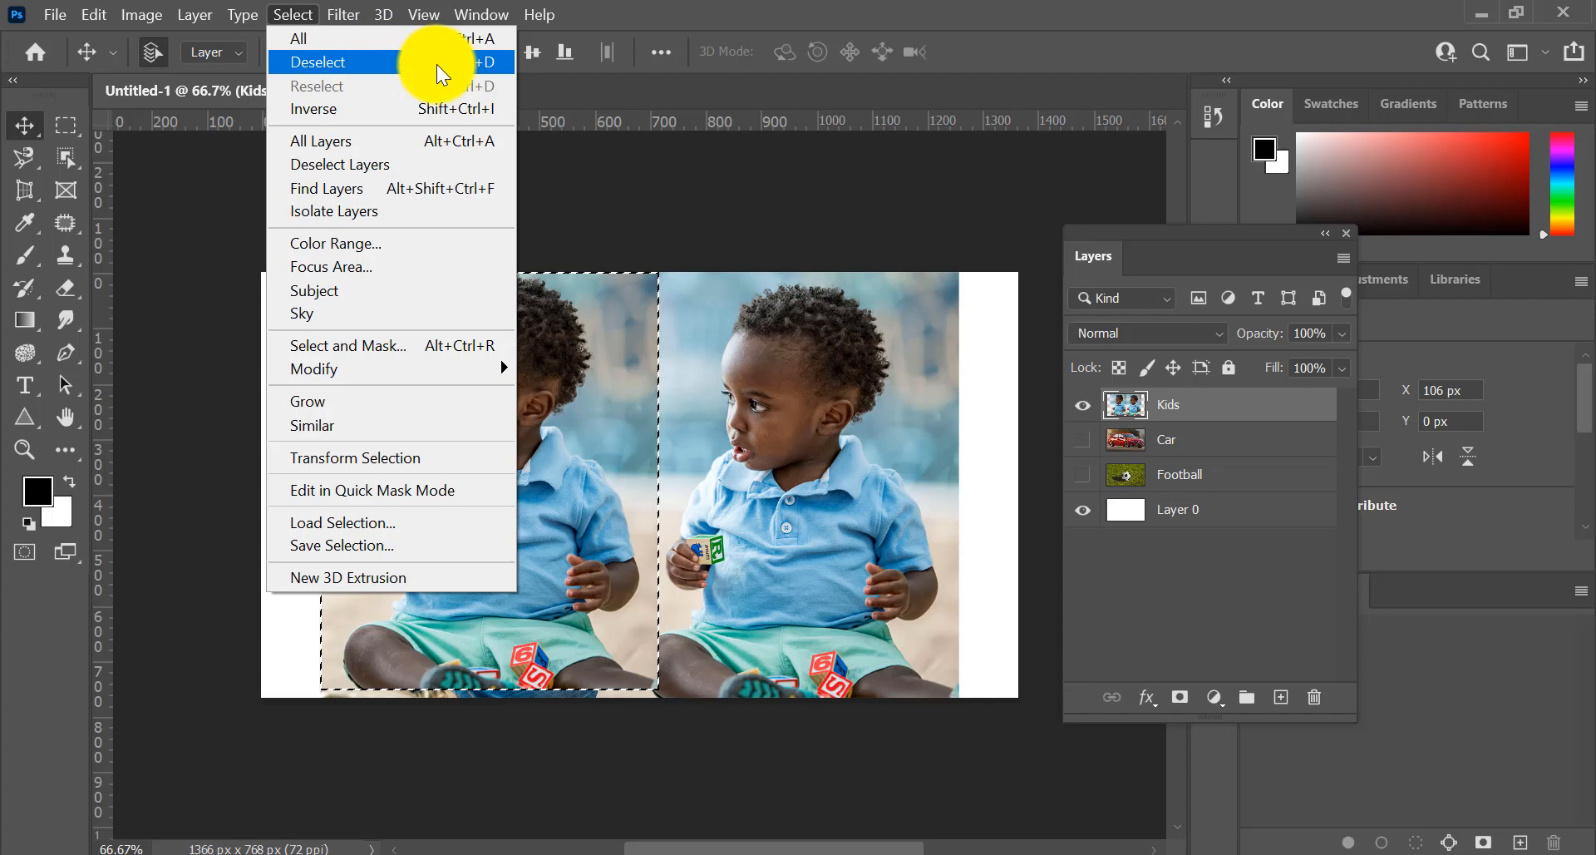
{"action": "left_click", "coordinate": [476, 63]}
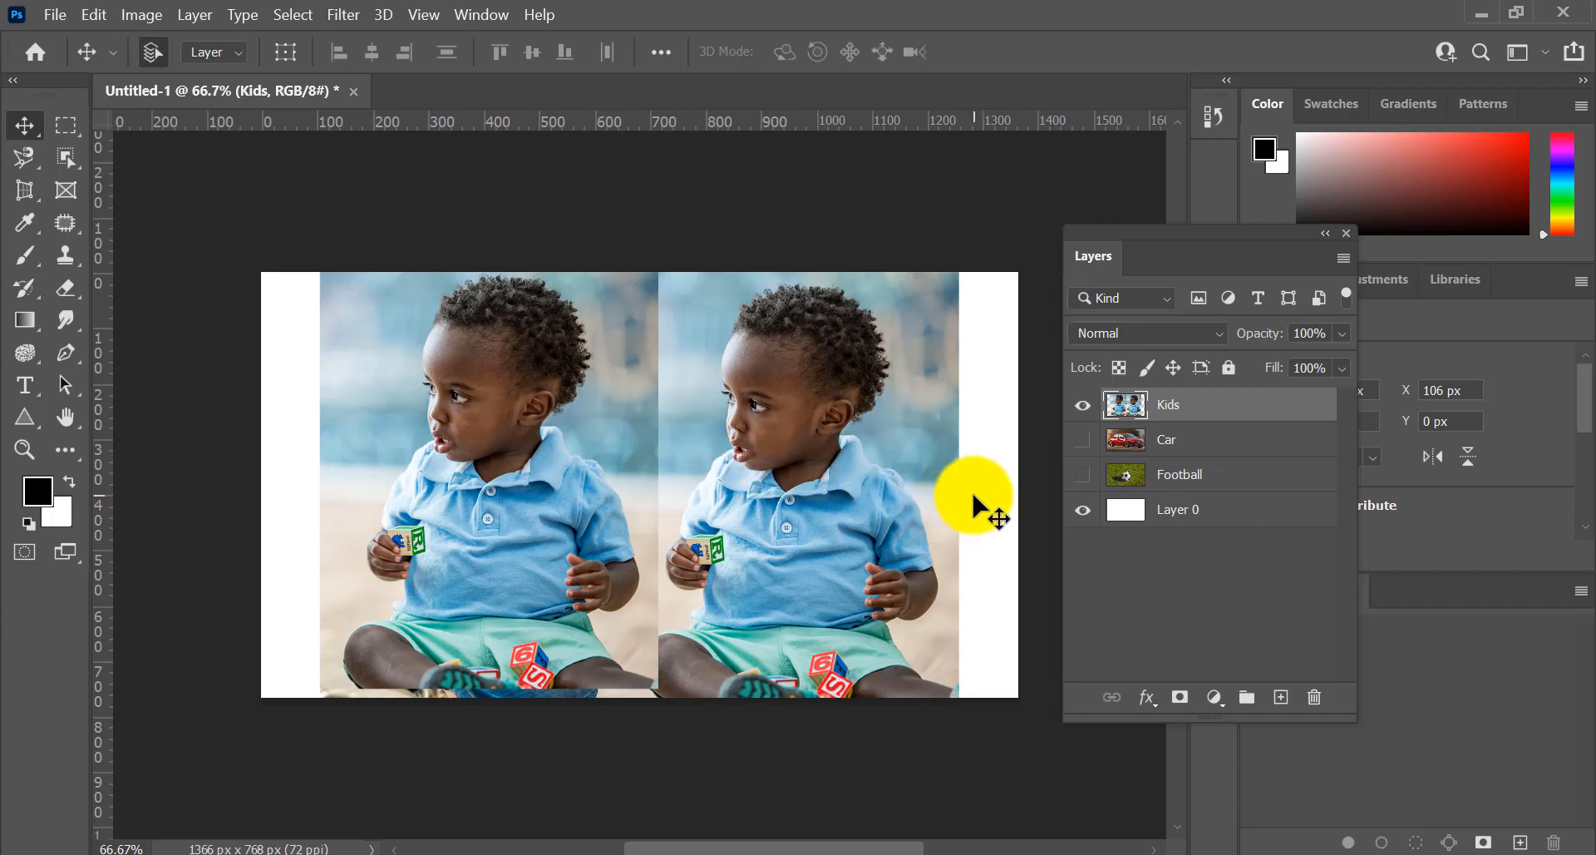
{"action": "key", "text": "ctrl+z"}
{"action": "key", "text": "ctrl+z"}
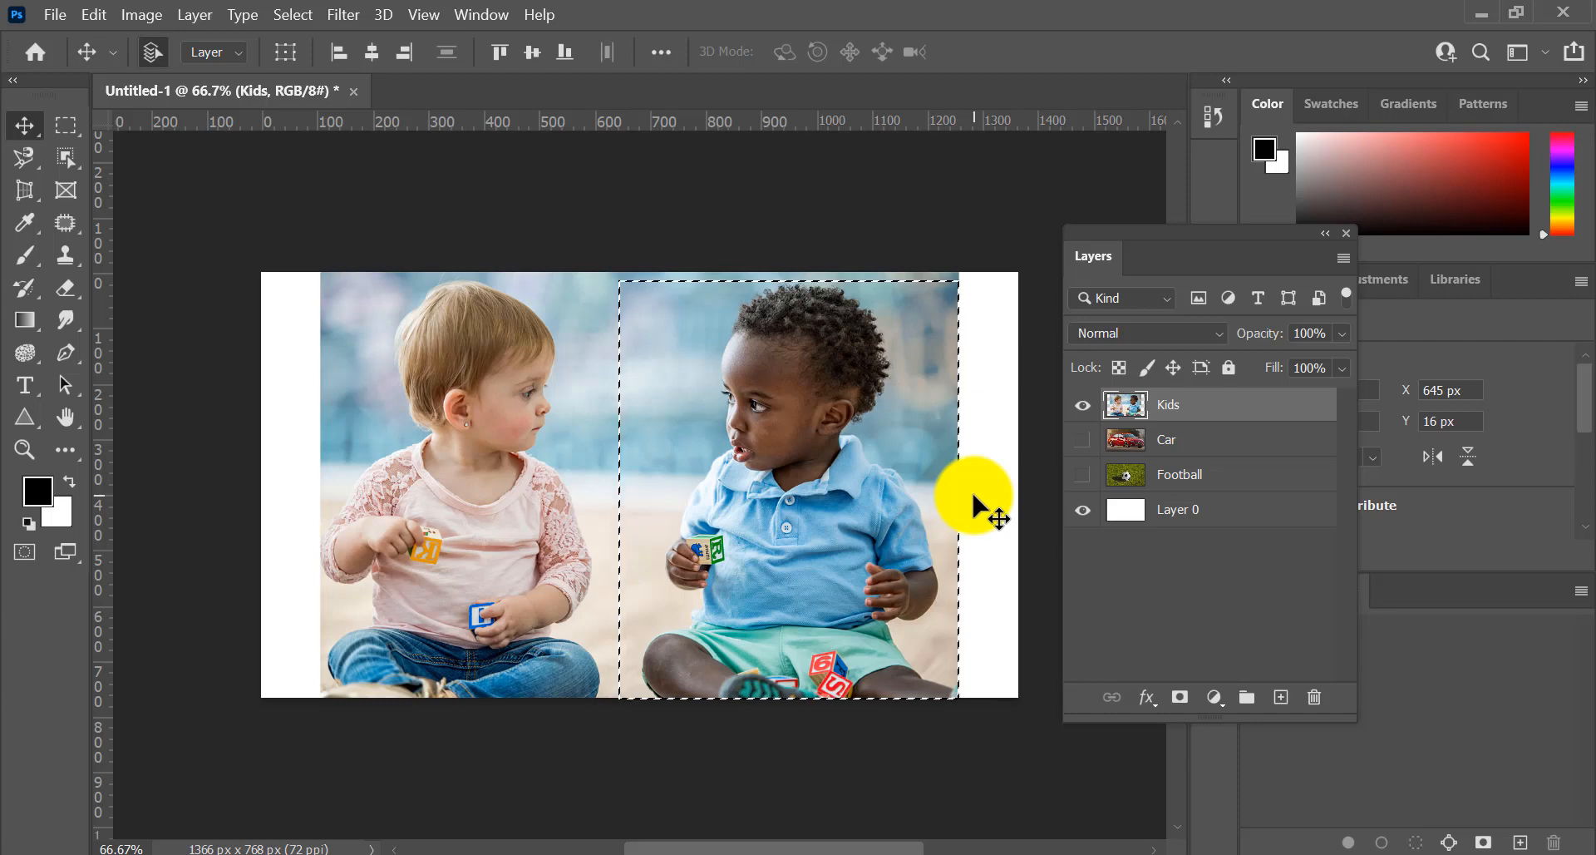
Step: Replace the selection with a rectangular marquee around the blue-shirted child's head and torso, starting at about X 697 px, Y 12 px
{"action": "key", "text": "ctrl"}
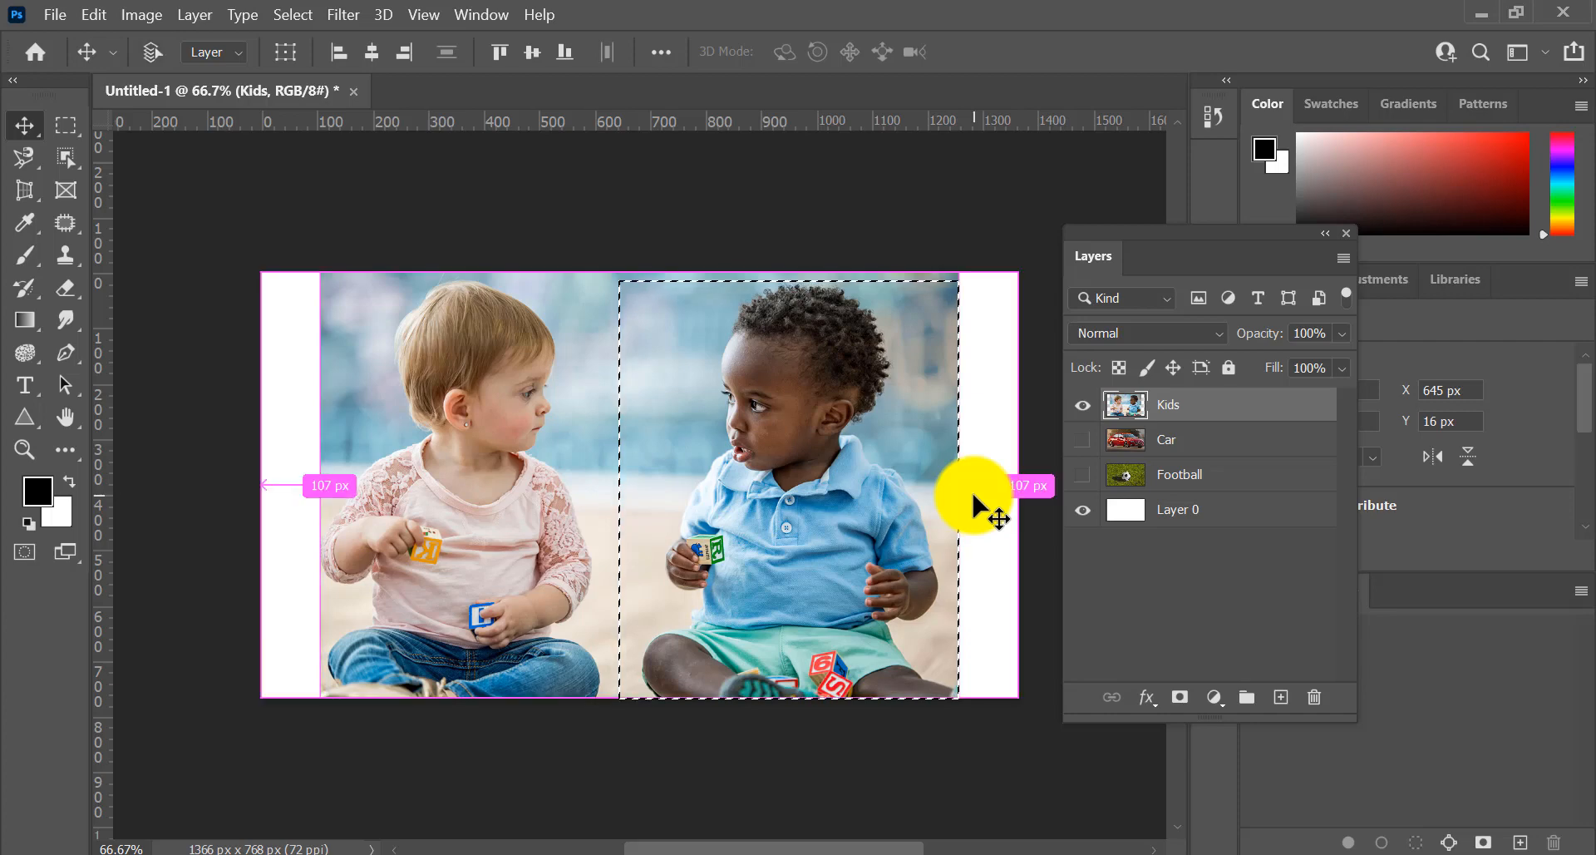
{"action": "key", "text": "ctrl+d"}
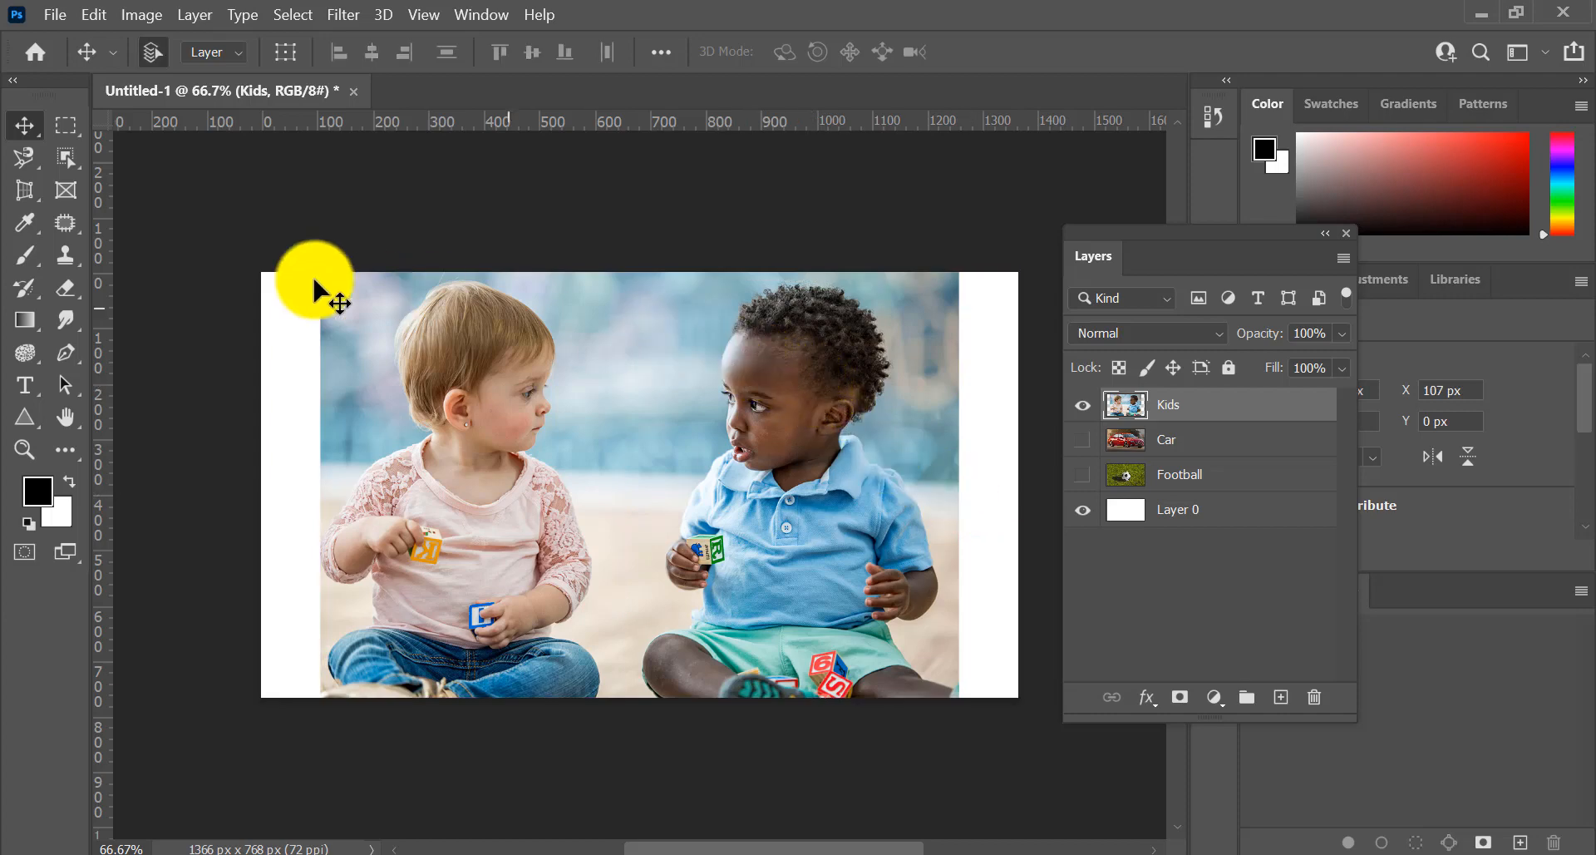
{"action": "left_click", "coordinate": [61, 123]}
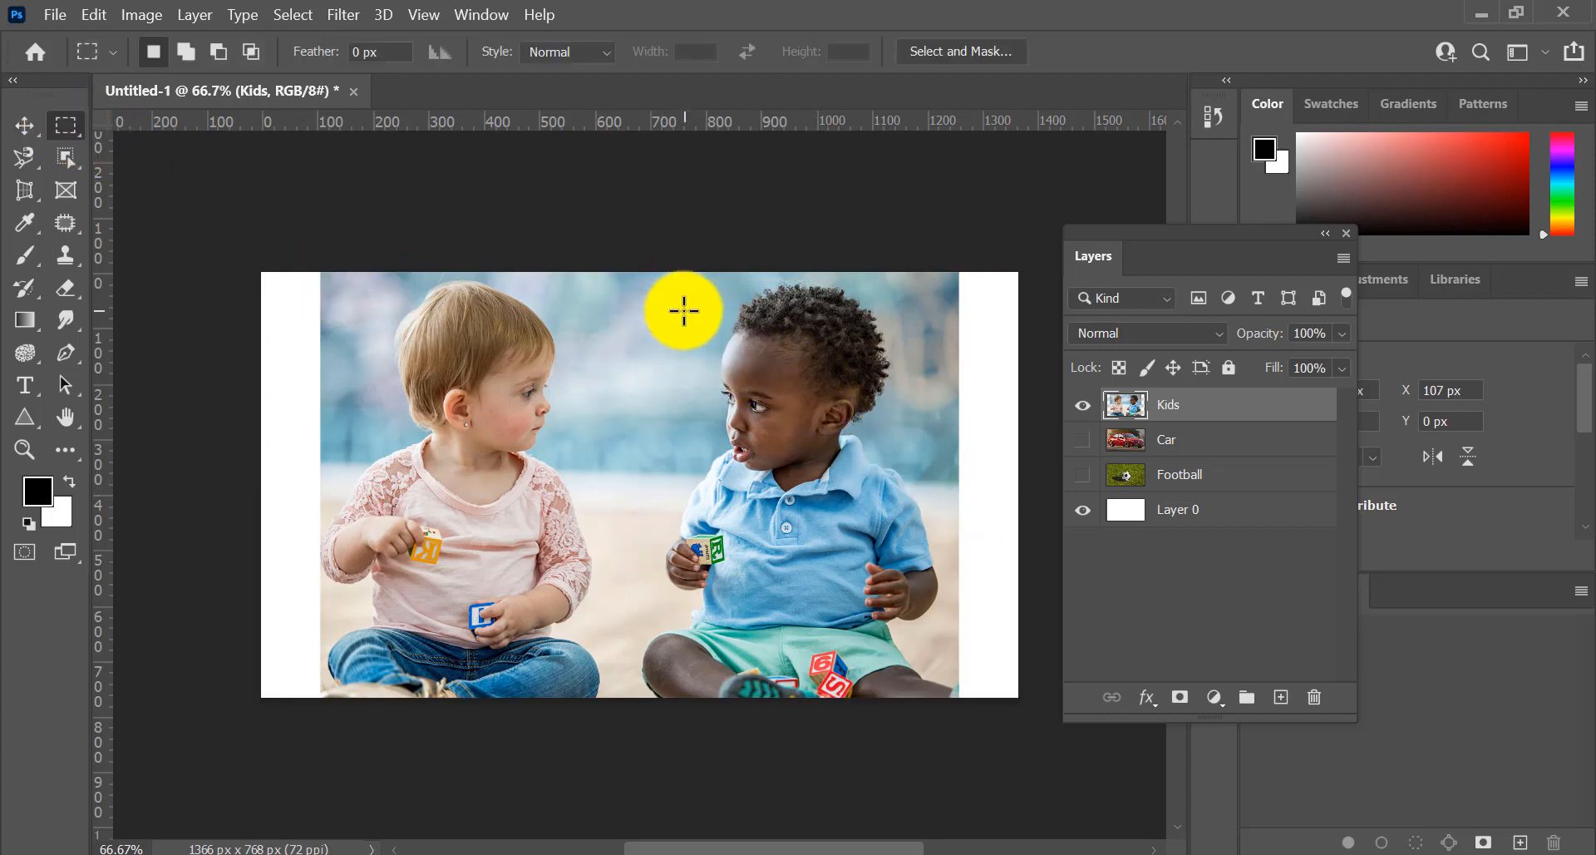
{"action": "left_click_drag", "start_coordinate": [648, 279], "coordinate": [969, 569]}
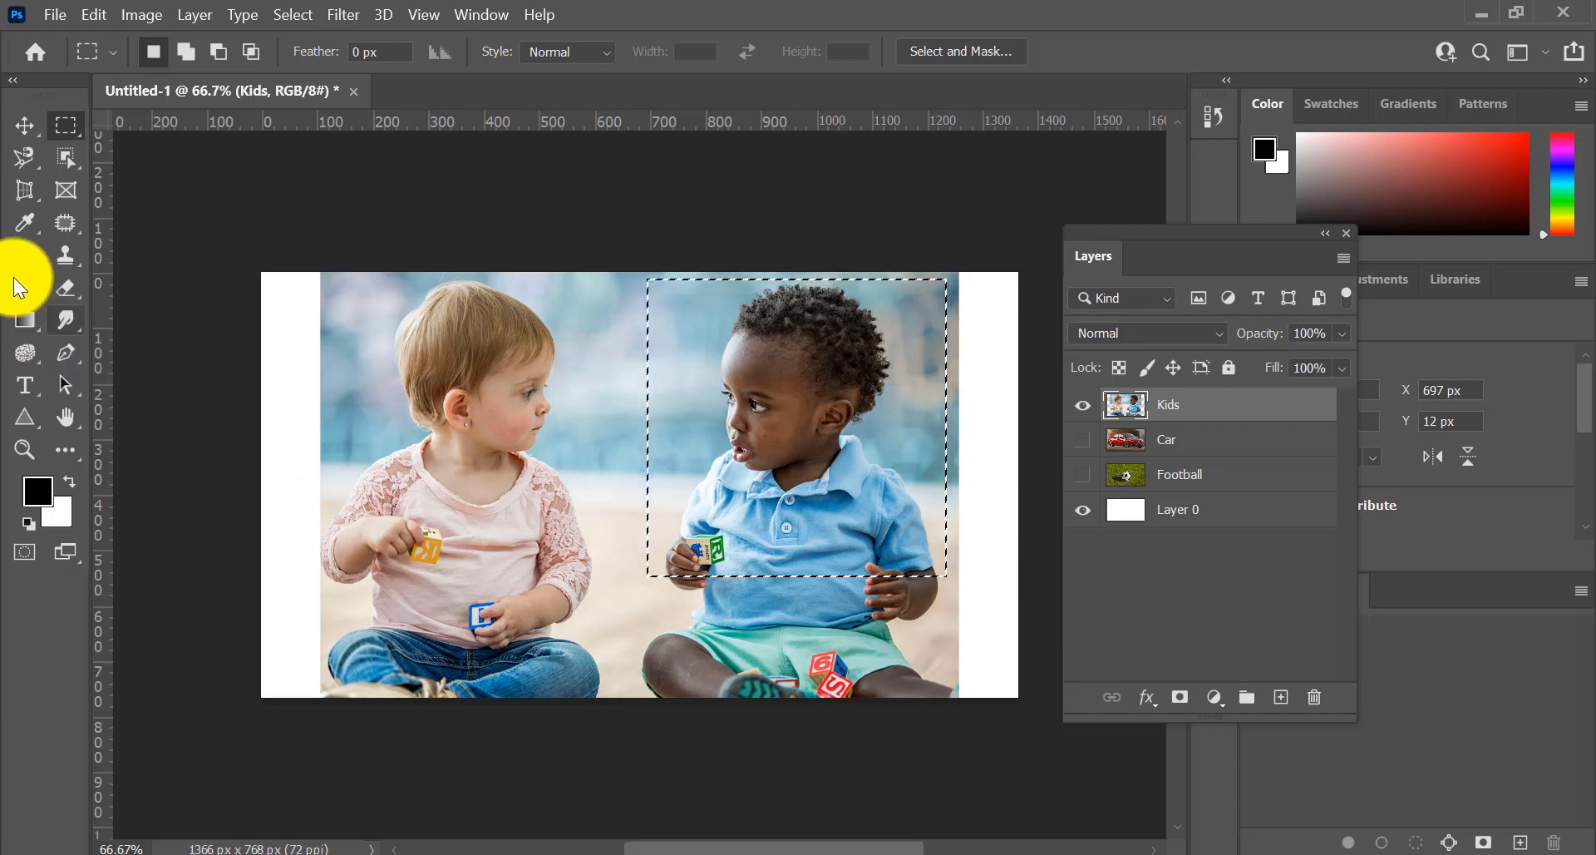
Step: Try moving and deleting the selected head-and-torso area on the Kids layer, undoing each change
{"action": "left_click", "coordinate": [26, 129]}
{"action": "left_click_drag", "start_coordinate": [723, 463], "coordinate": [572, 469]}
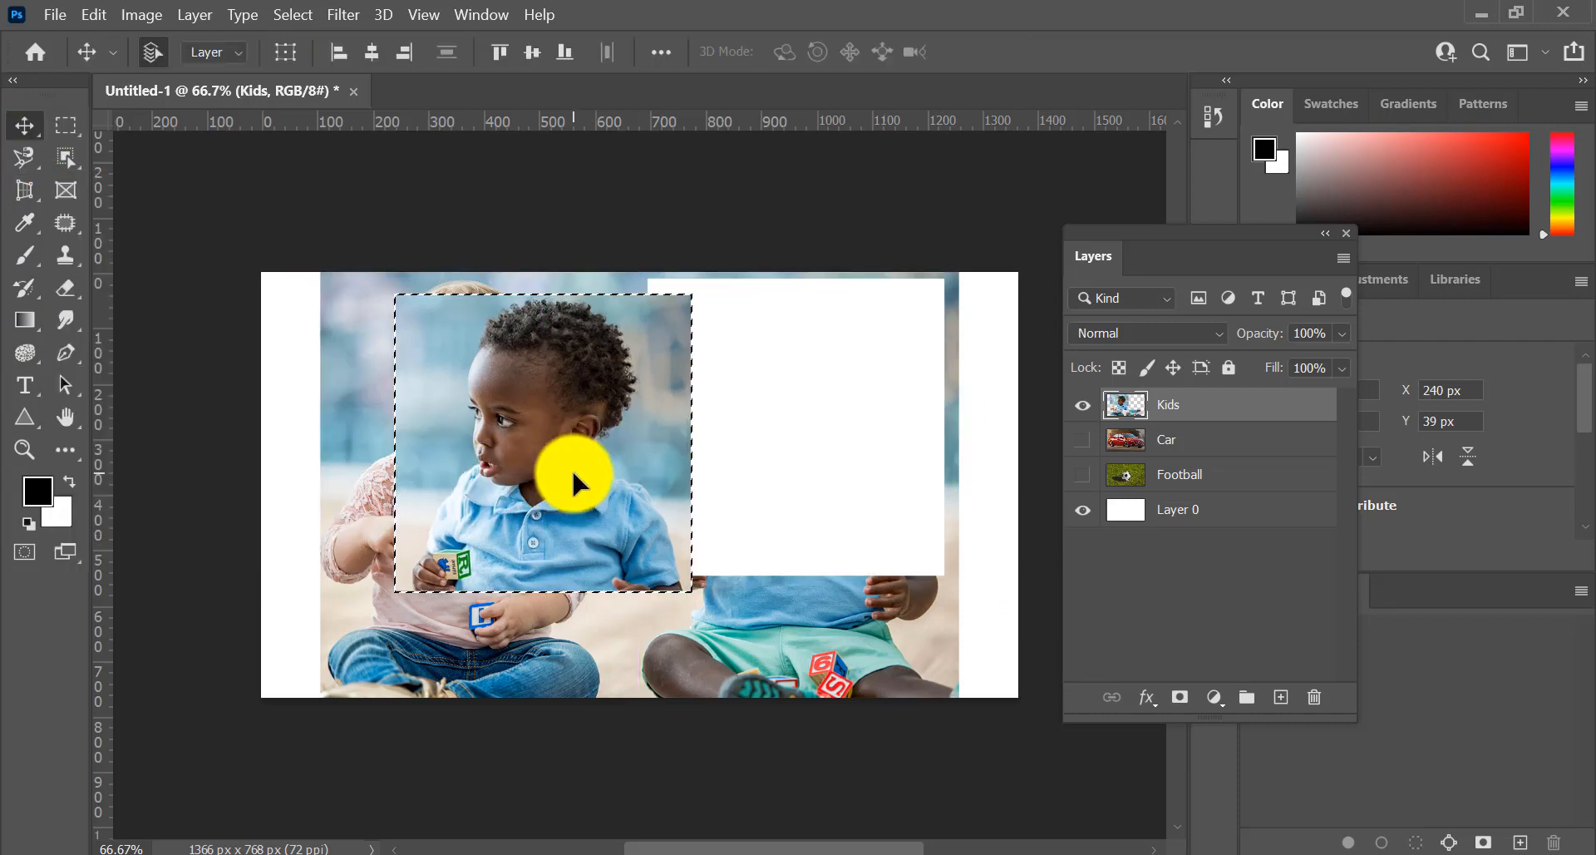
{"action": "key", "text": "ctrl+z"}
{"action": "key", "text": "Delete"}
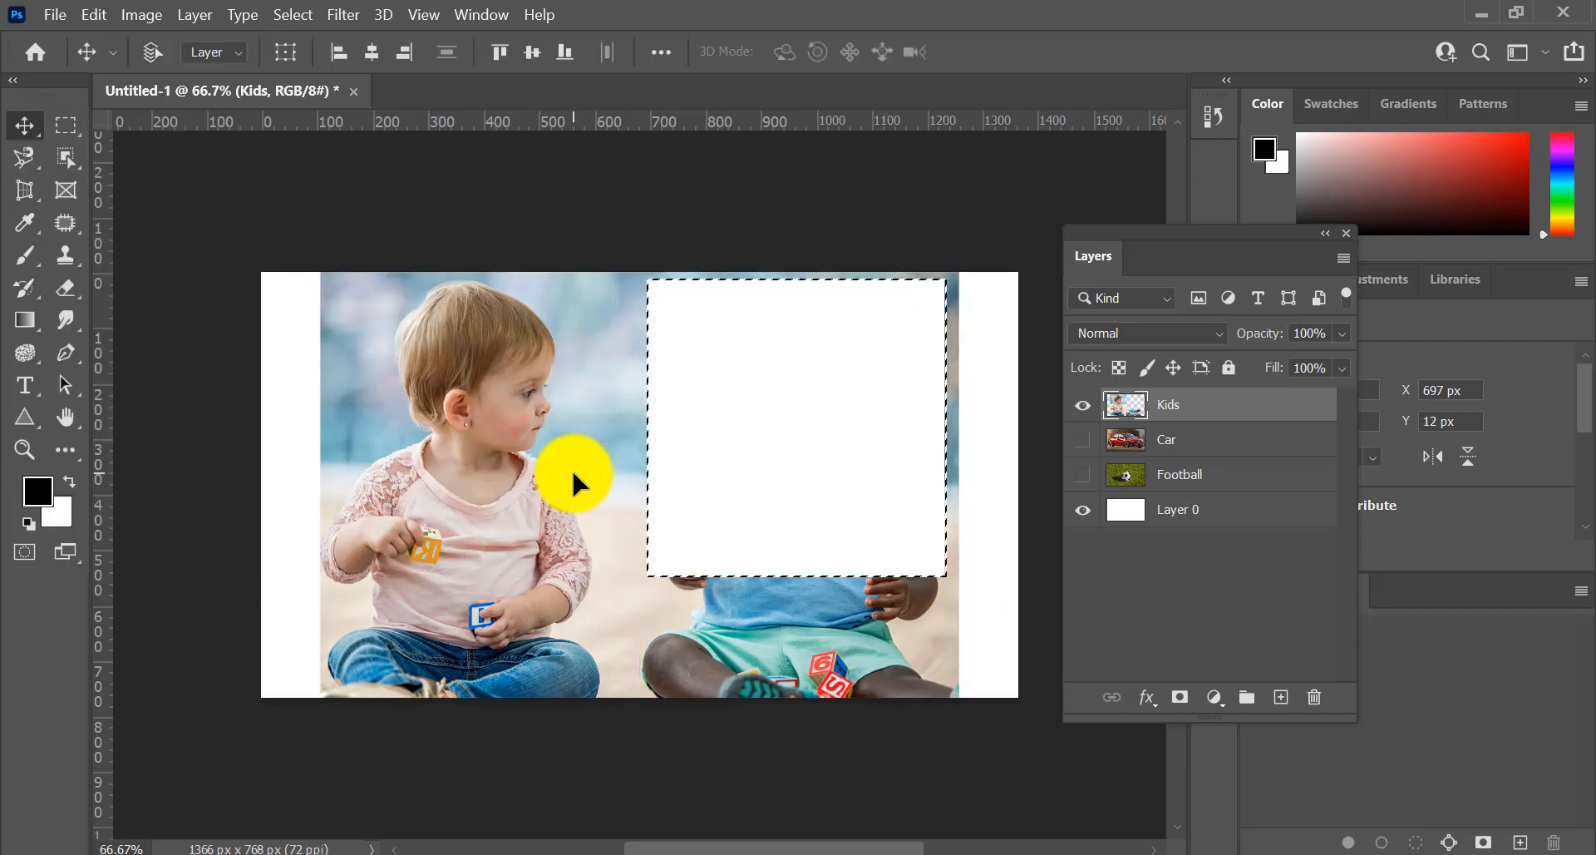
{"action": "key", "text": "ctrl+z"}
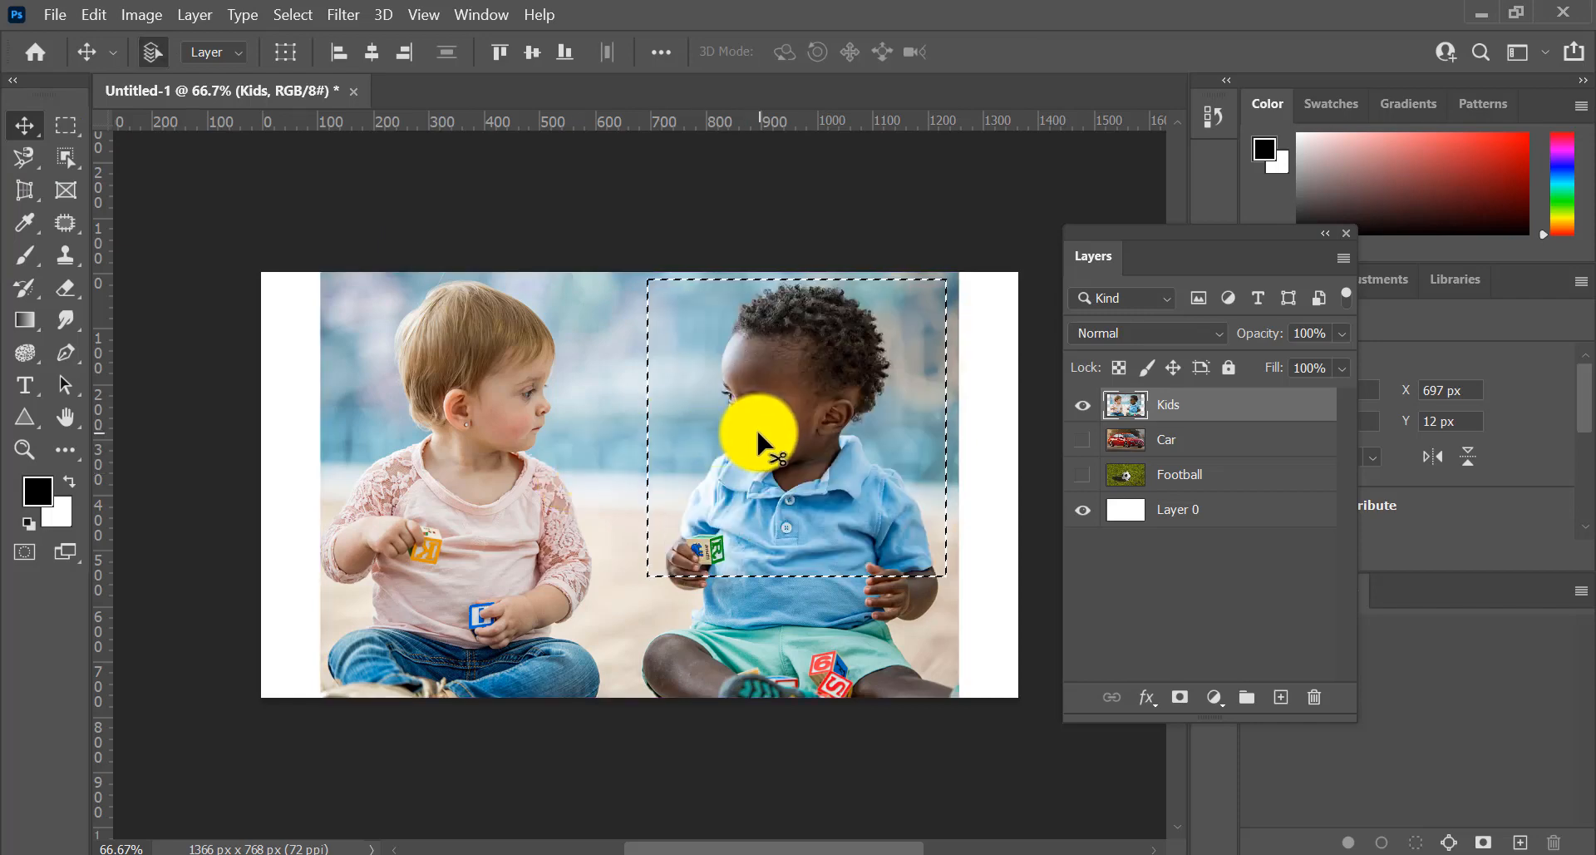
{"action": "left_click_drag", "start_coordinate": [741, 427], "coordinate": [437, 436]}
{"action": "key", "text": "ctrl+z"}
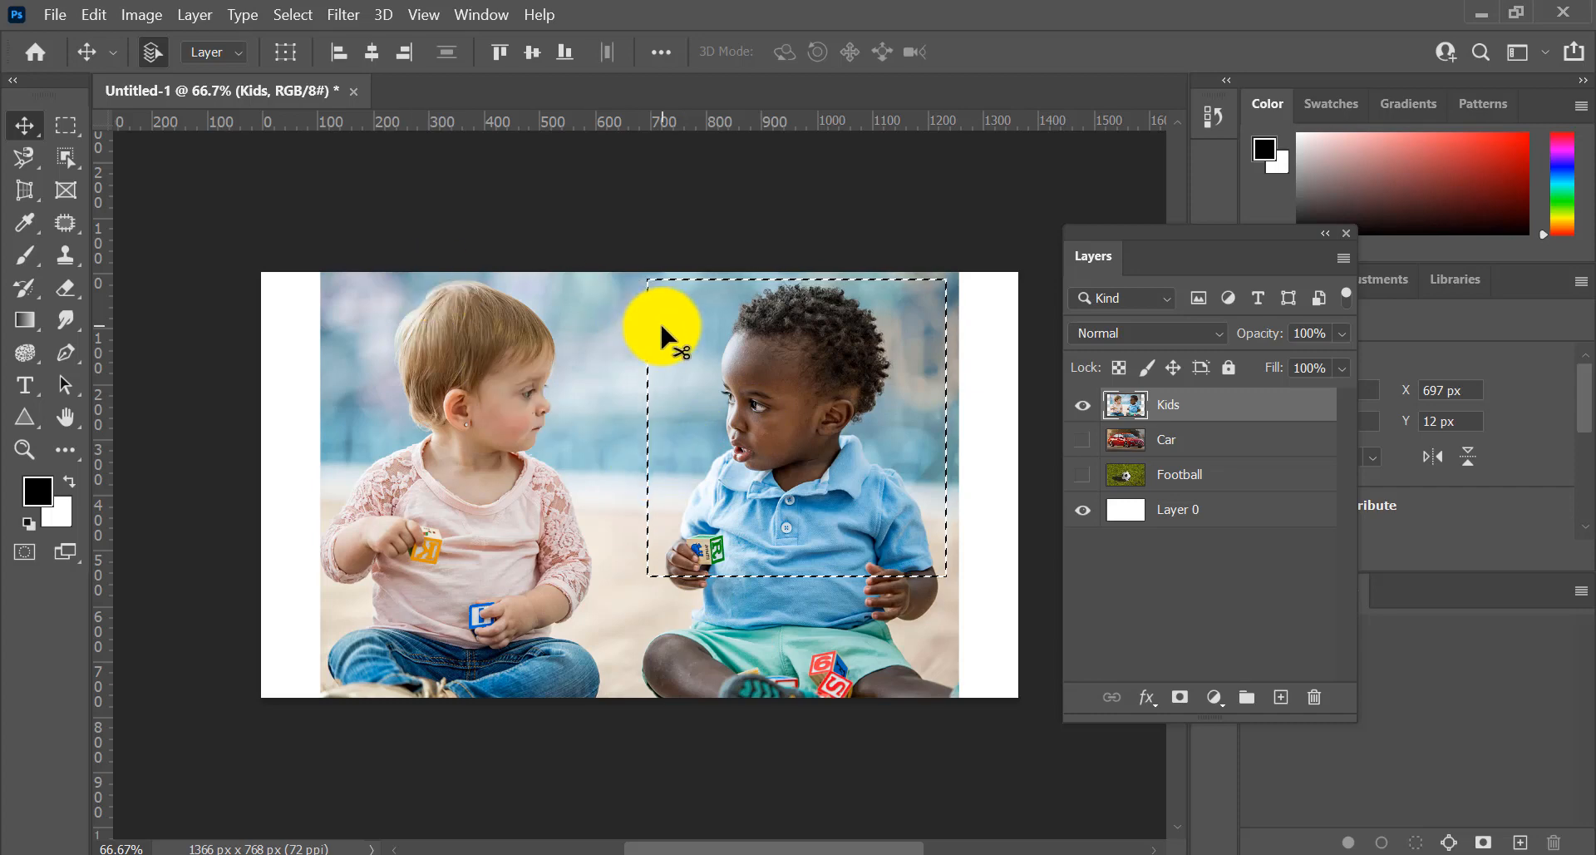
Step: Invert the selection, delete everything outside the head-and-torso rectangle from the Kids layer, and deselect
{"action": "left_click", "coordinate": [293, 14]}
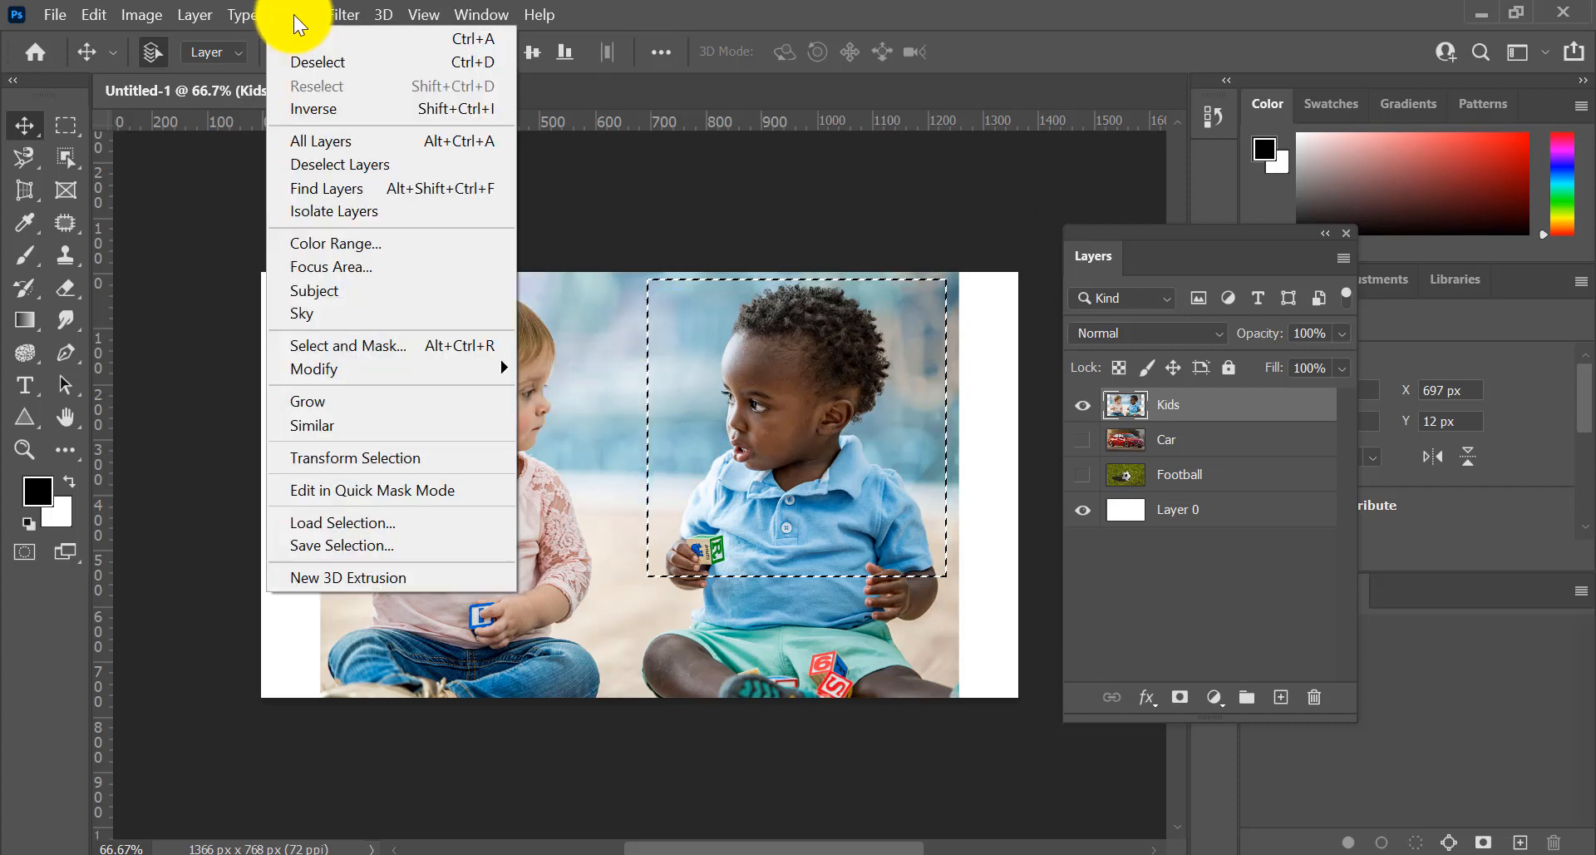
{"action": "left_click", "coordinate": [367, 107]}
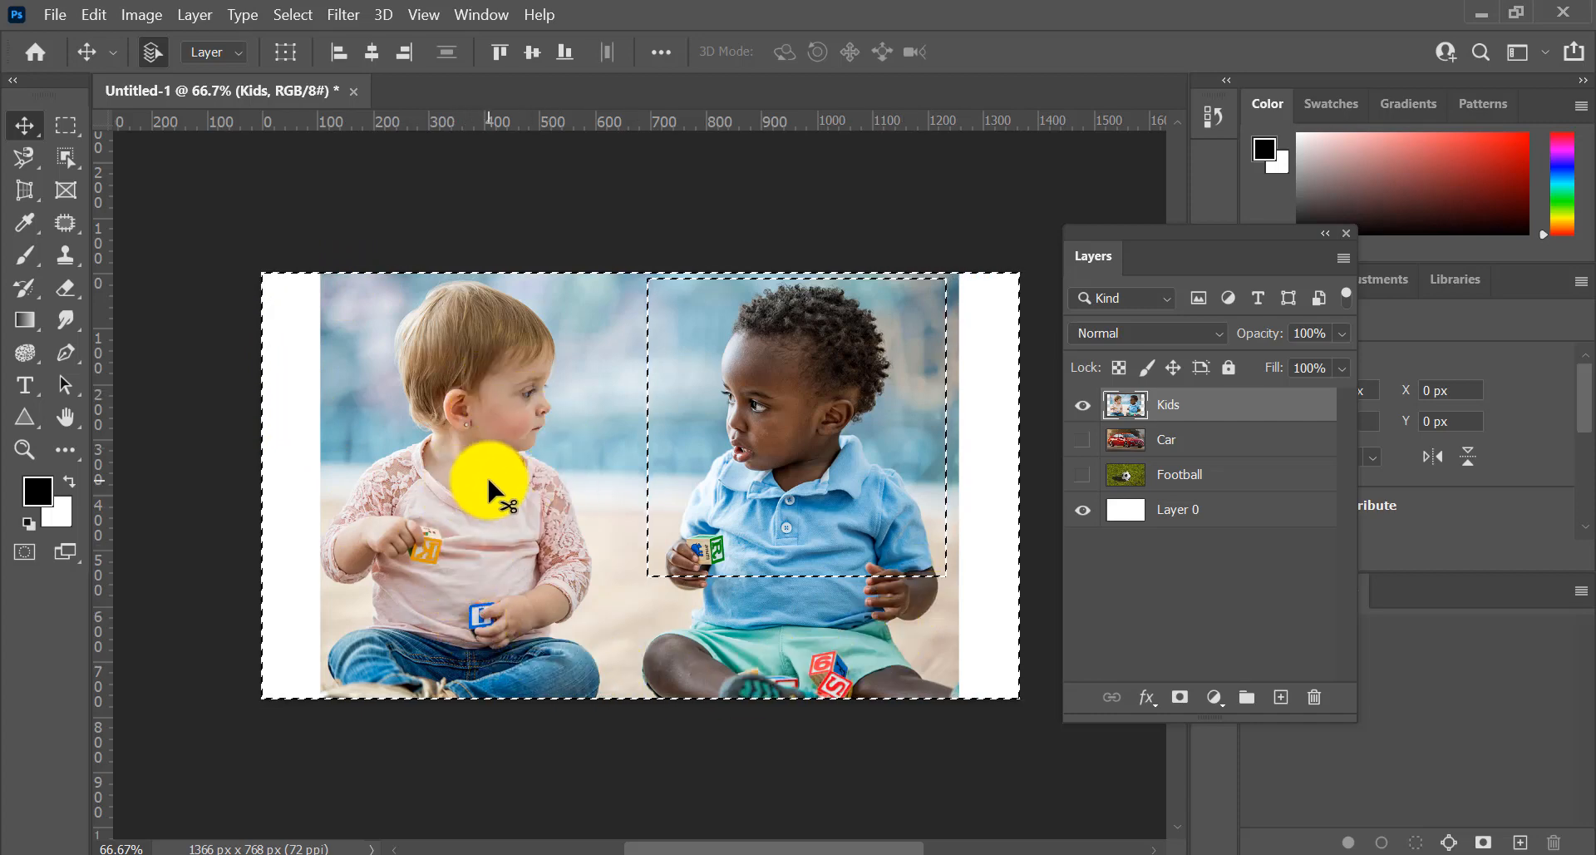
{"action": "key", "text": "Delete"}
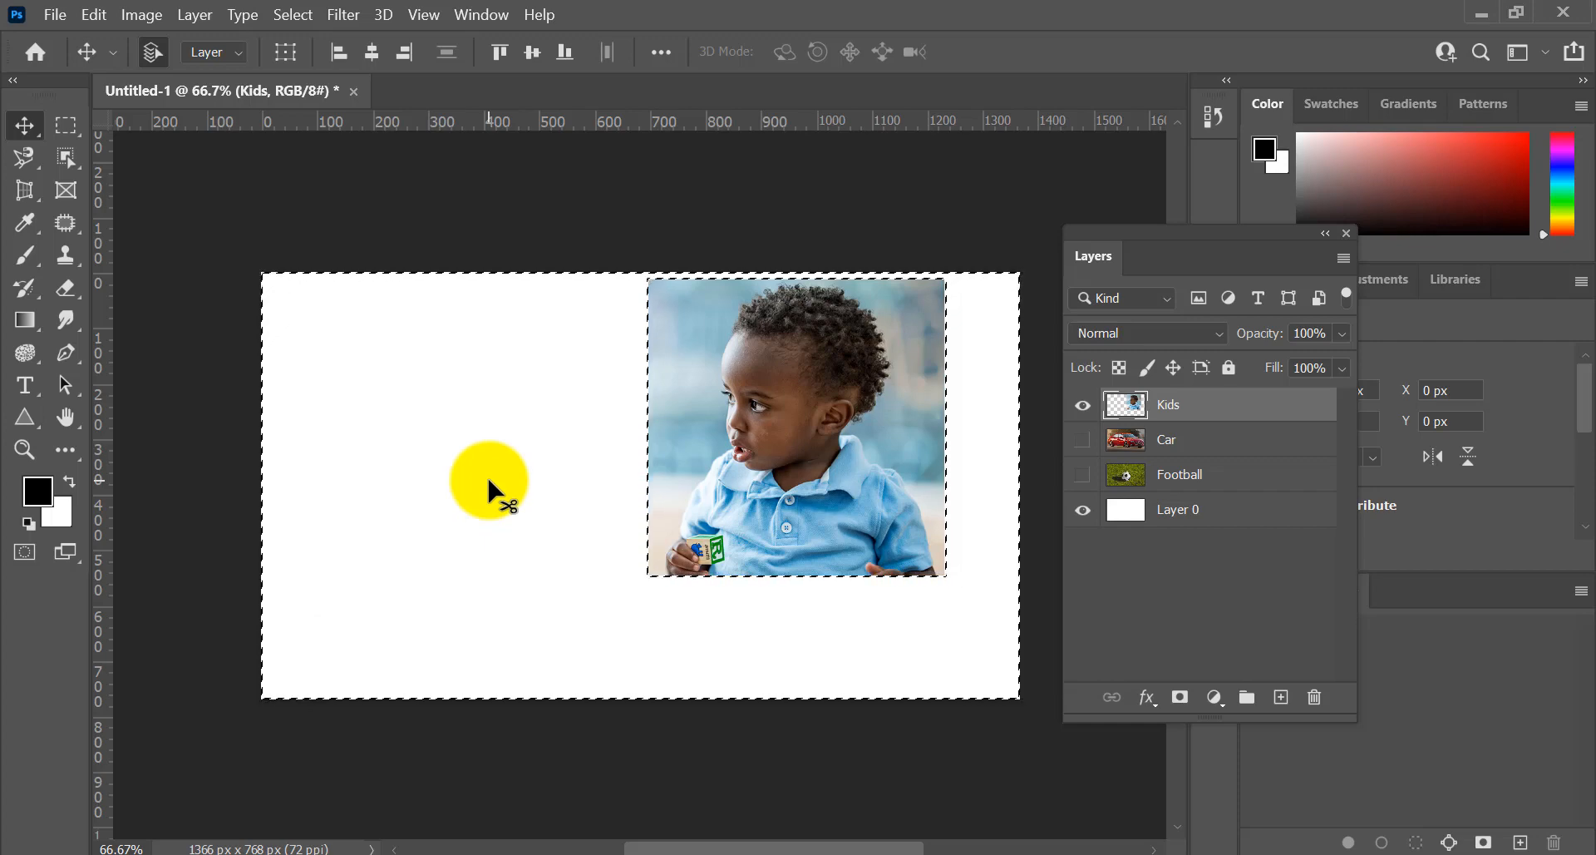
{"action": "key", "text": "ctrl+d"}
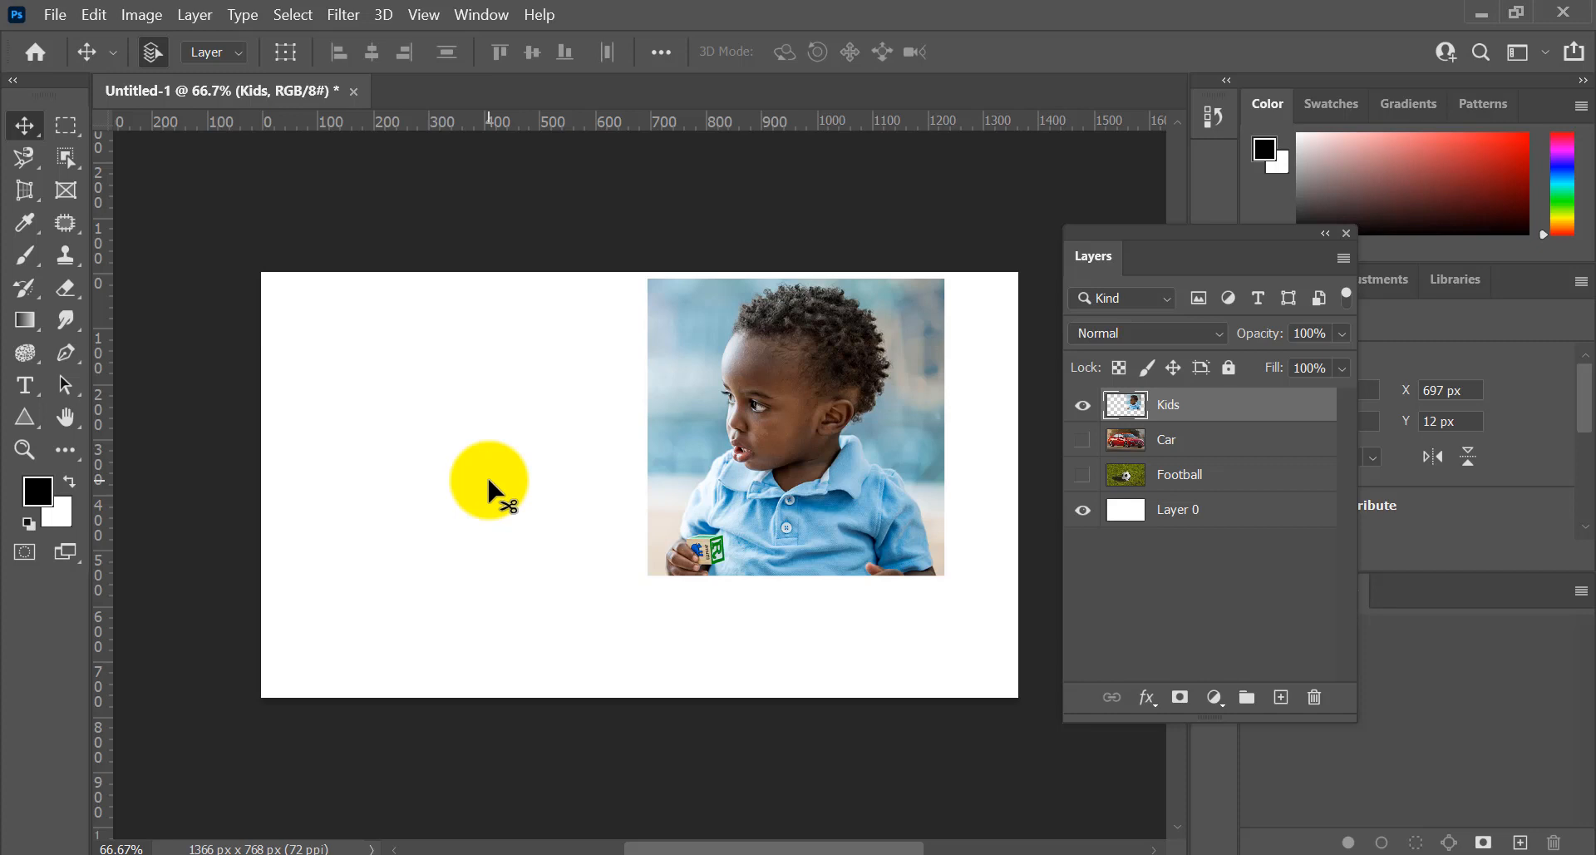
{"action": "key", "text": "ctrl"}
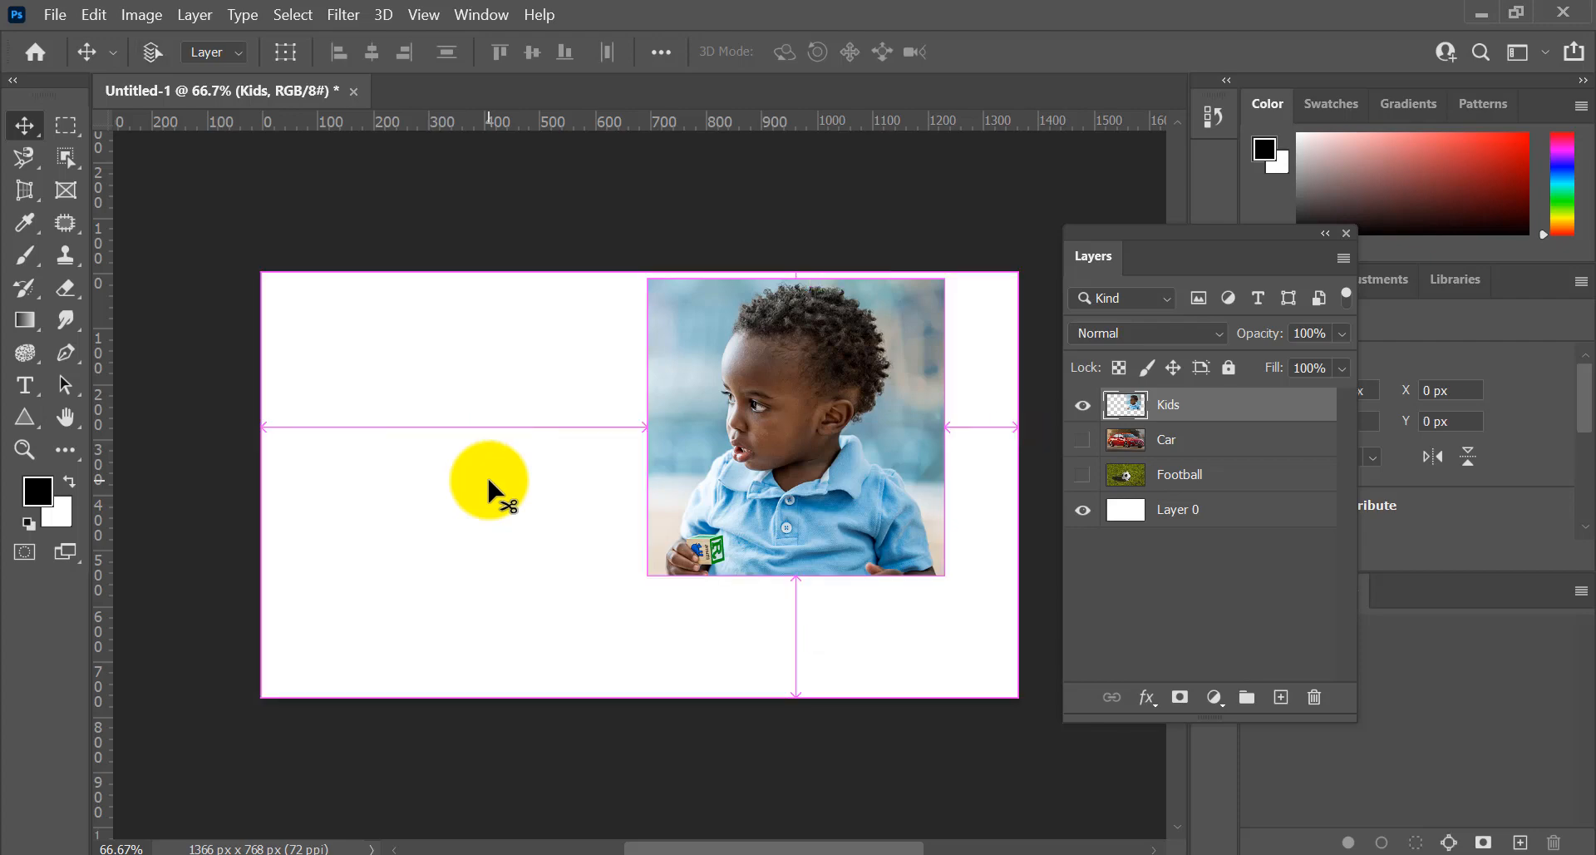
Step: Undo the deletion outside the head-and-torso rectangle on the Kids layer and clear the selection
{"action": "key", "text": "ctrl+z"}
{"action": "key", "text": "ctrl+z"}
{"action": "key", "text": "ctrl+d"}
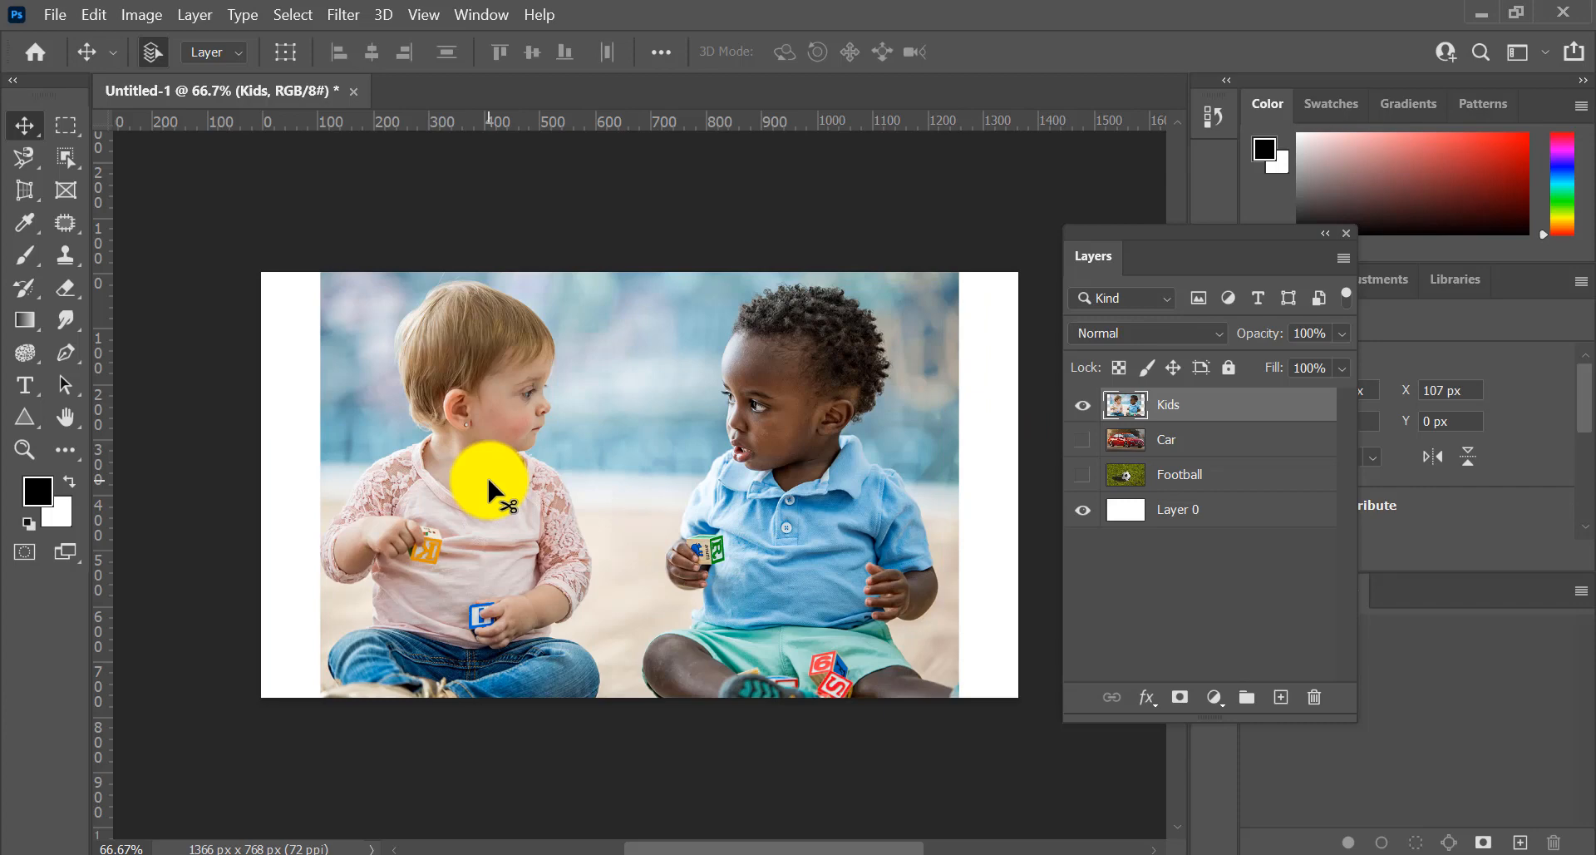
{"action": "left_click", "coordinate": [64, 122]}
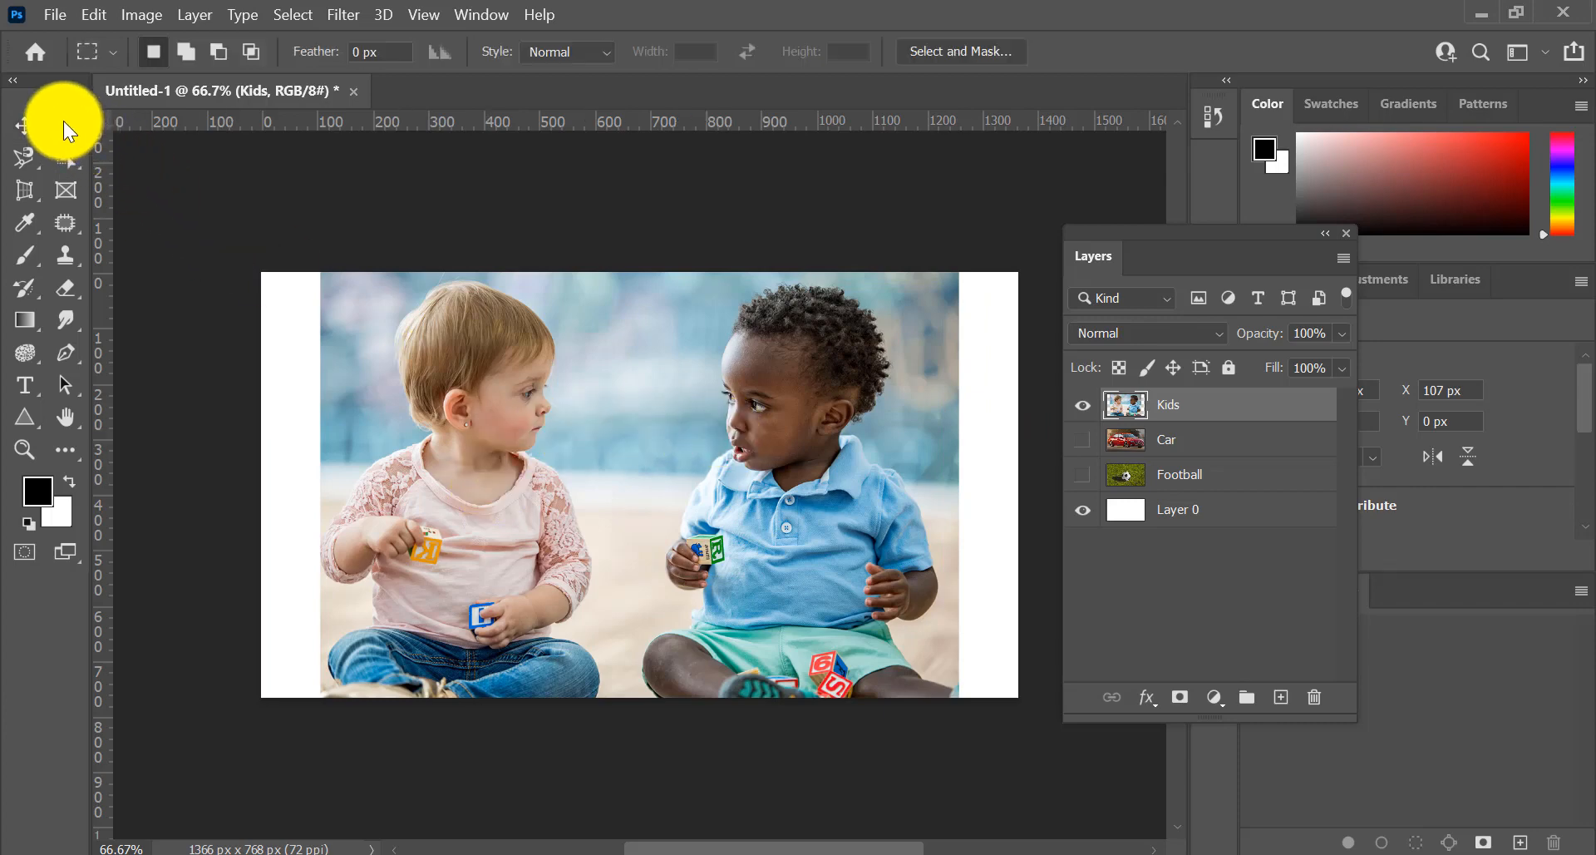
{"action": "right_click", "coordinate": [63, 121]}
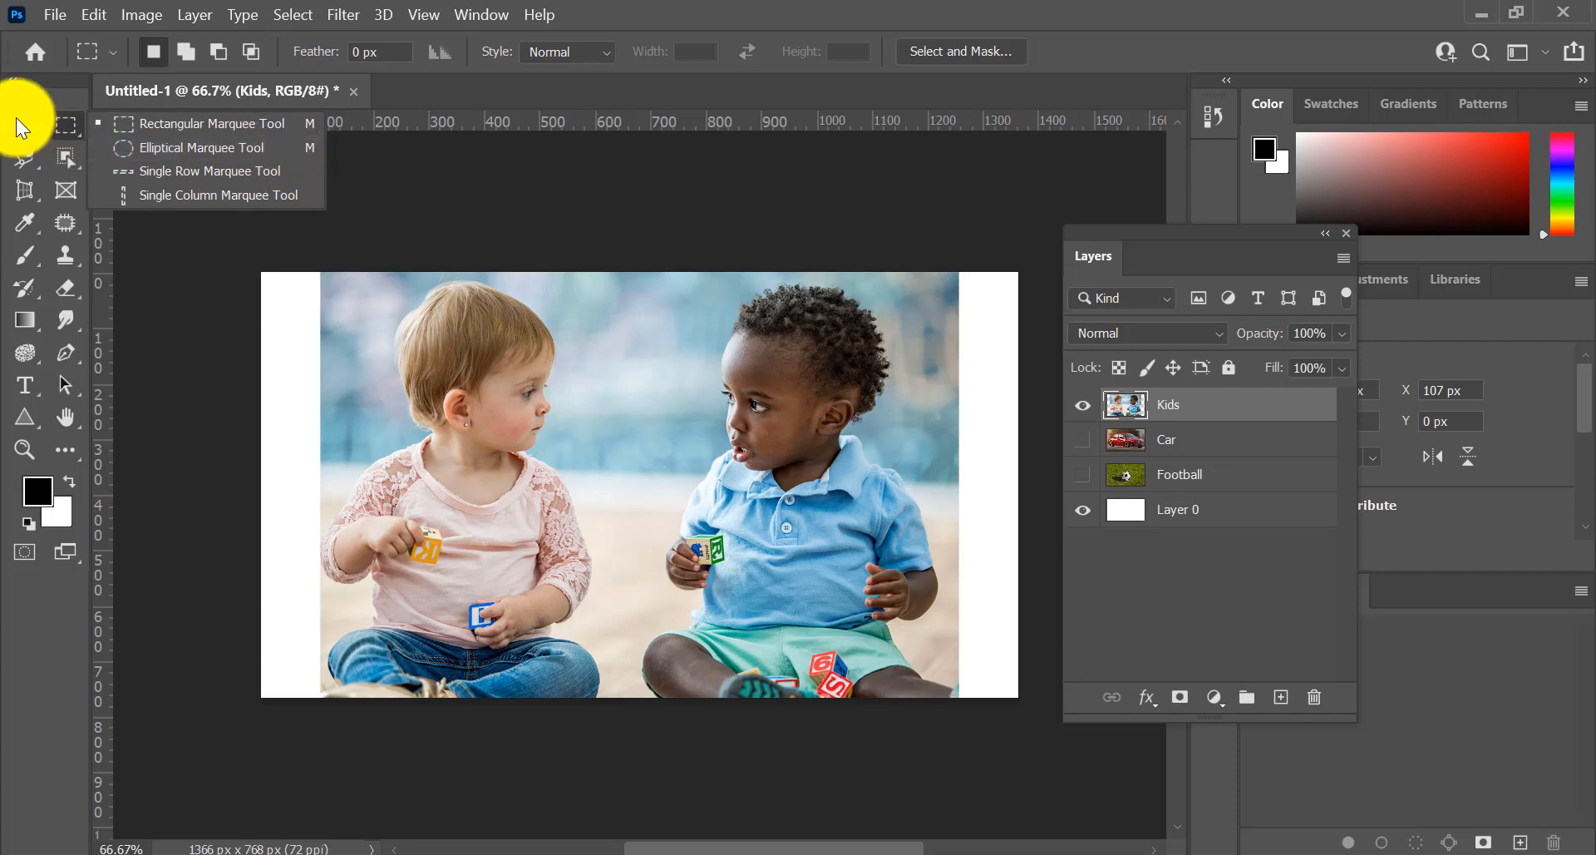
{"action": "left_click", "coordinate": [59, 121]}
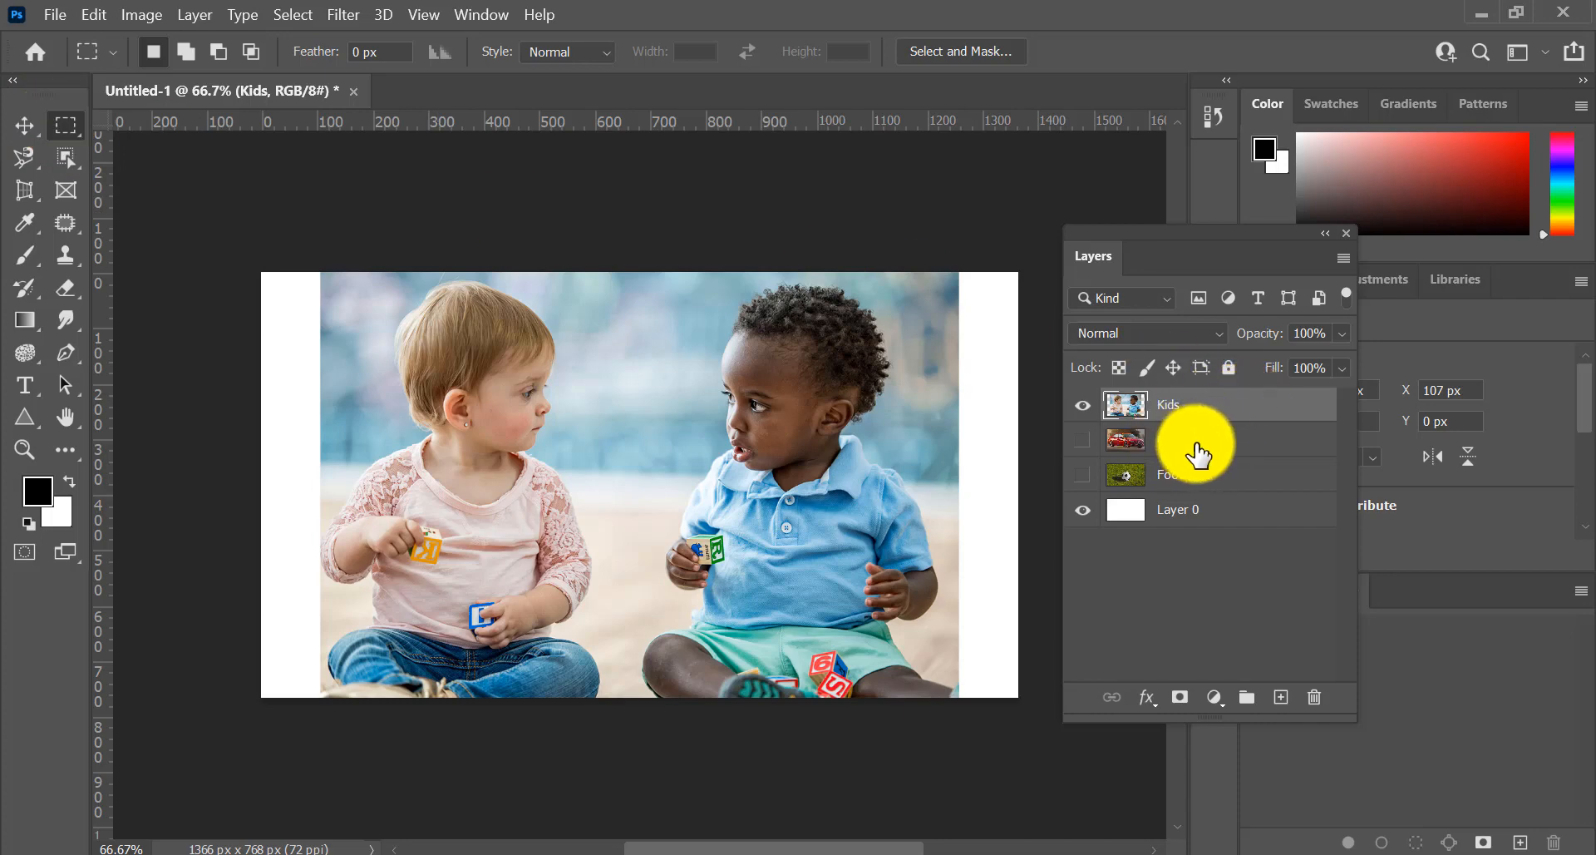
Step: Hide the Kids layer and show the Football layer
{"action": "left_click", "coordinate": [1081, 404]}
{"action": "left_click", "coordinate": [1083, 476]}
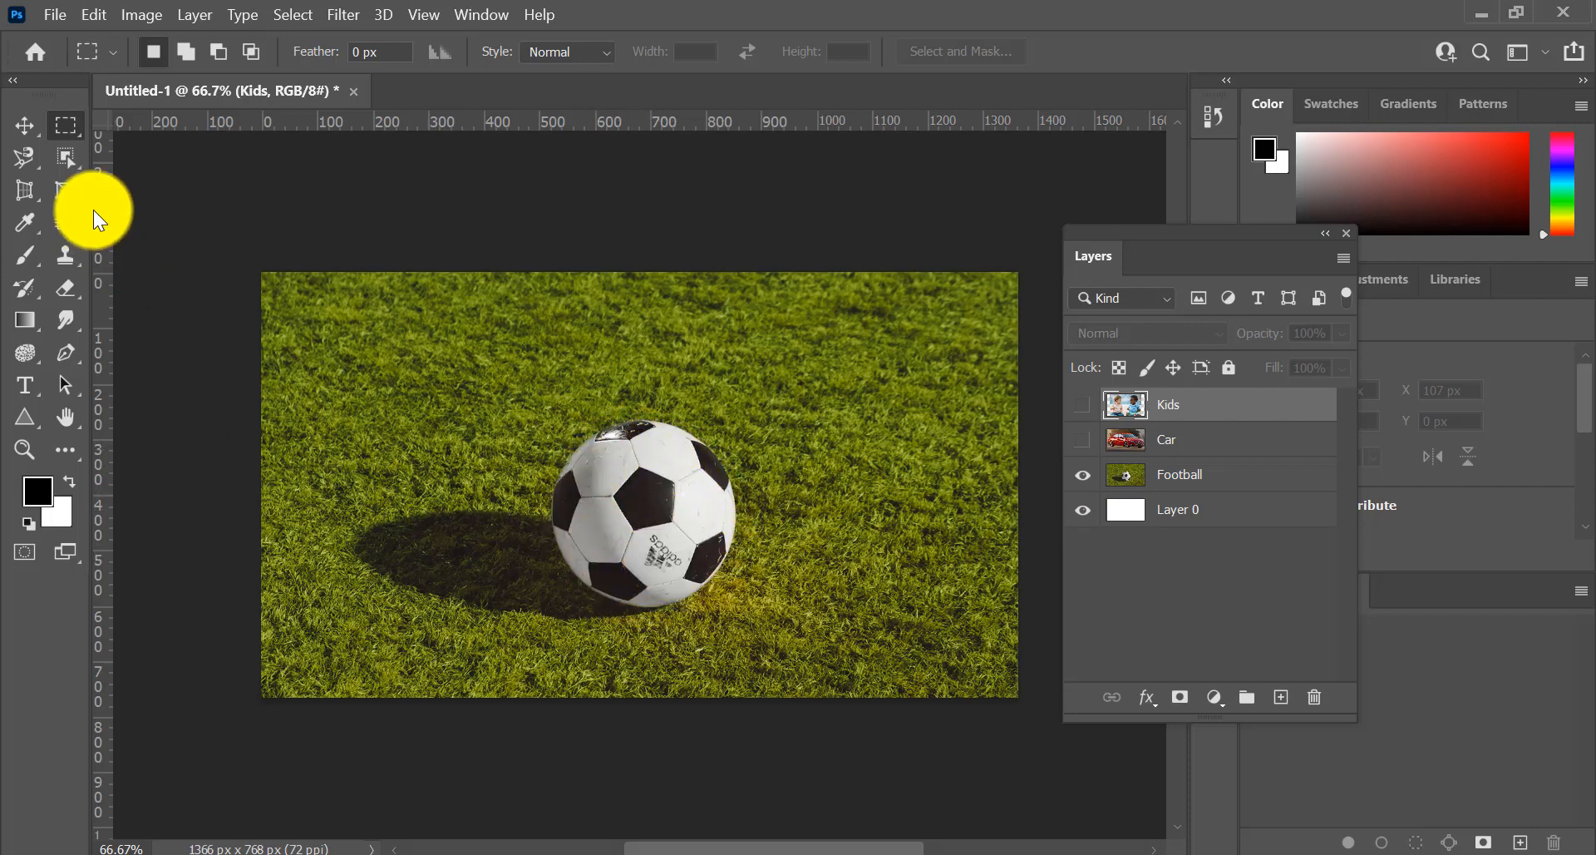
Step: Select the ball with an elliptical marquee starting at about X 495 px, Y 258 px, and make Football the active layer
{"action": "right_click", "coordinate": [68, 127]}
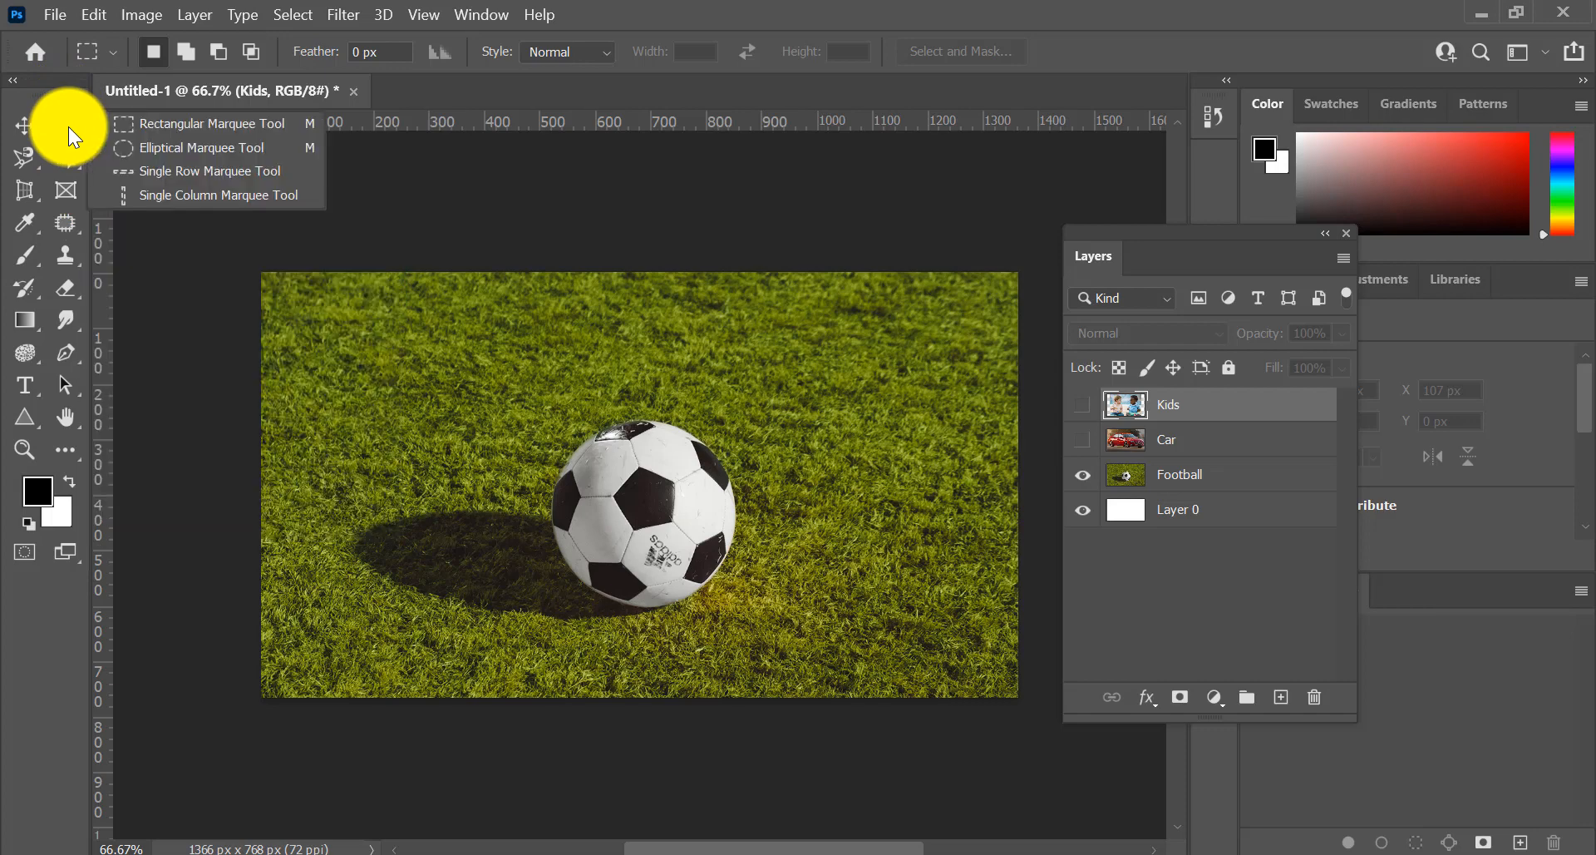
{"action": "left_click", "coordinate": [253, 151]}
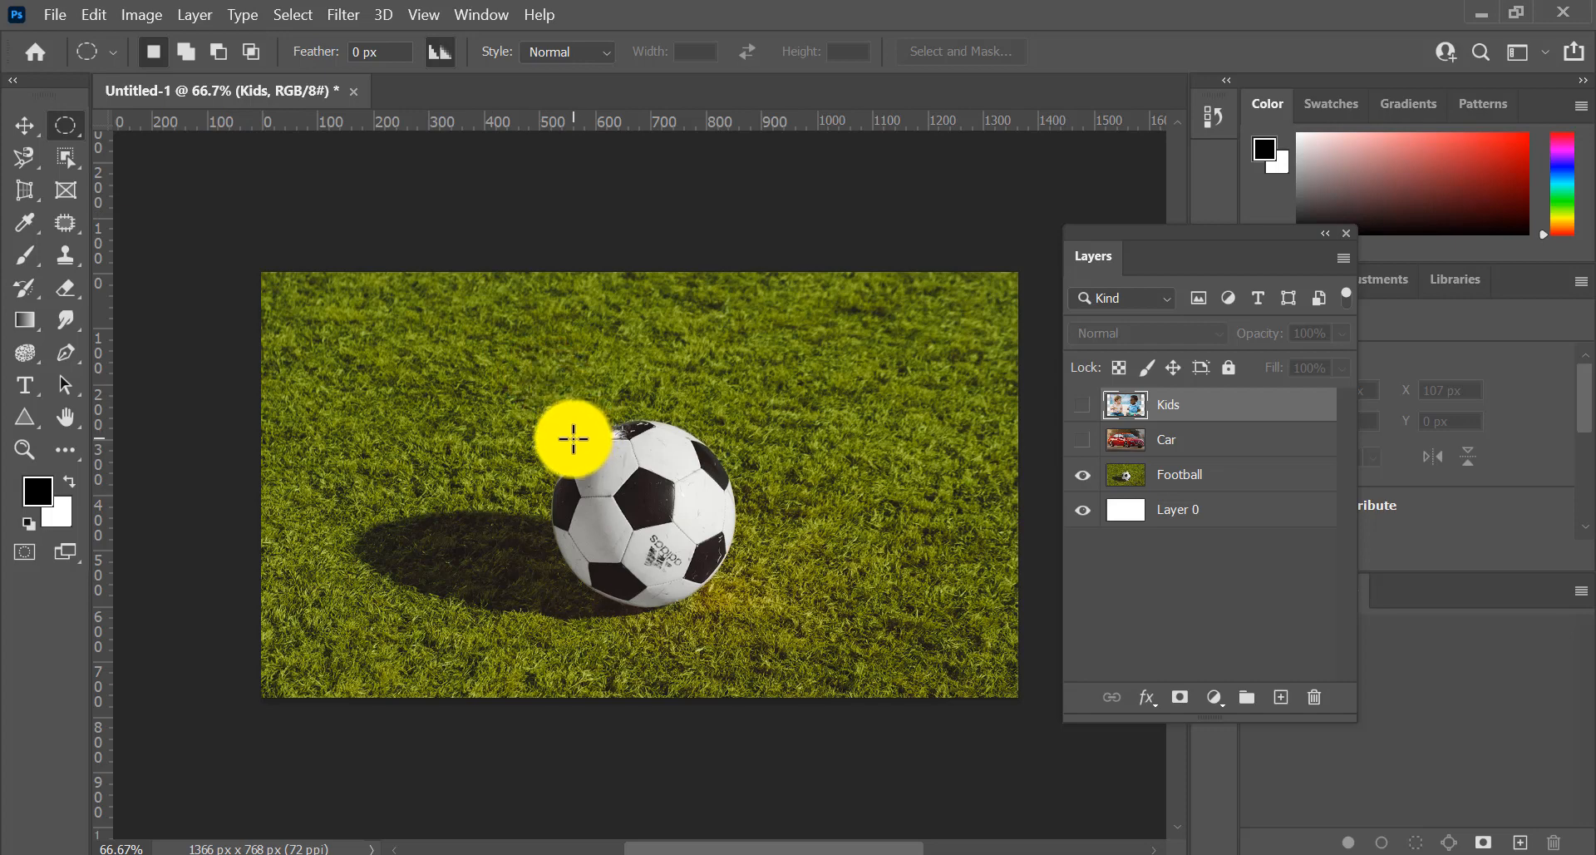
{"action": "left_click_drag", "start_coordinate": [574, 438], "coordinate": [780, 633]}
{"action": "left_click_drag", "start_coordinate": [682, 557], "coordinate": [641, 527]}
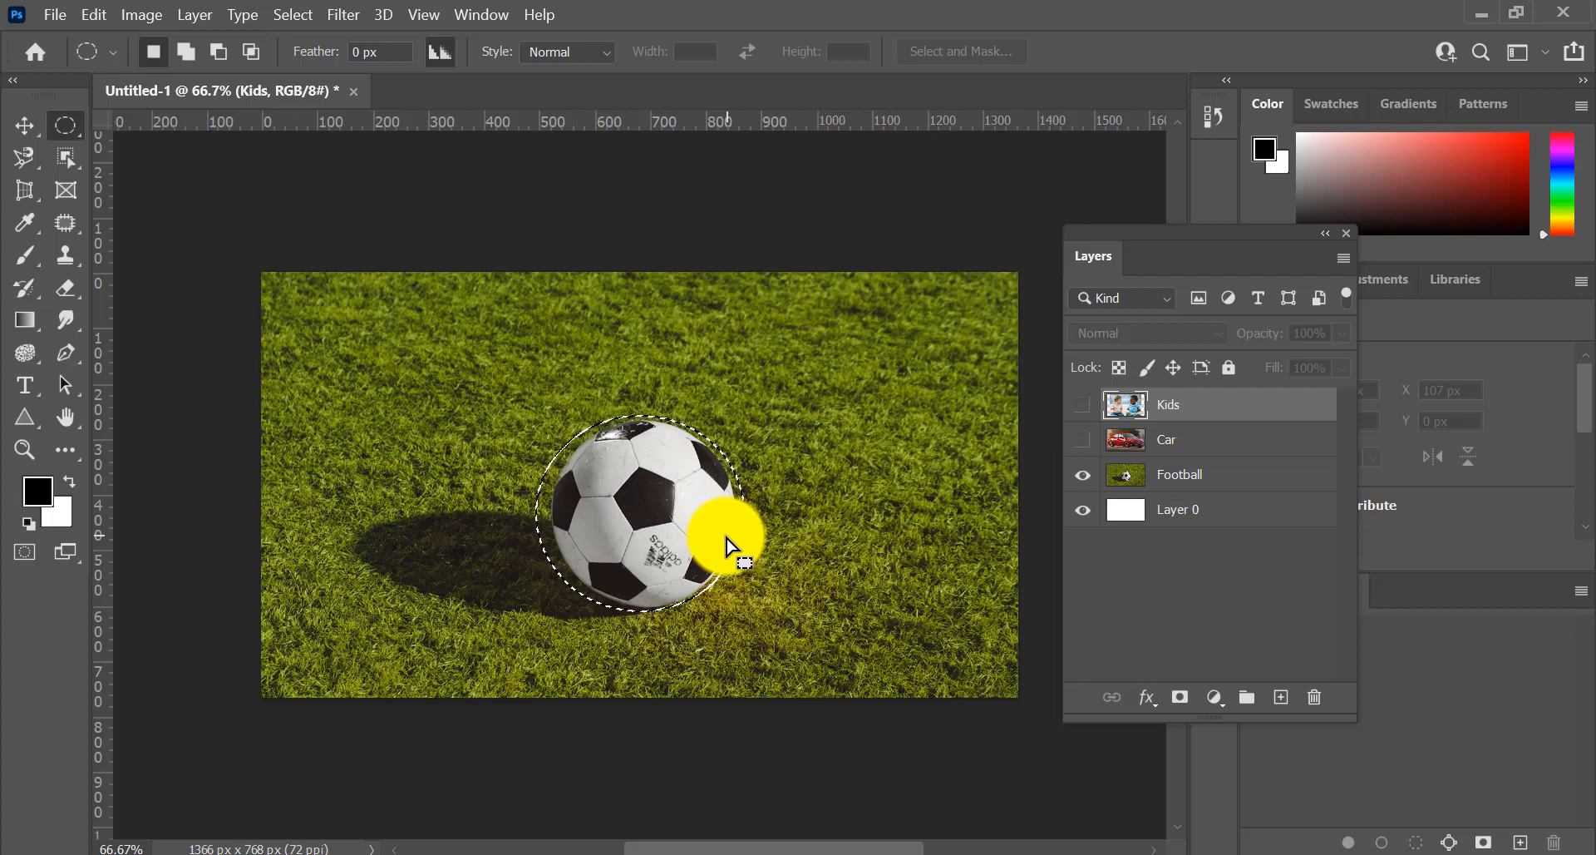
{"action": "left_click", "coordinate": [1214, 482]}
Step: Try deleting and moving the selected ball on the Football layer, undoing each change
{"action": "key", "text": "Delete"}
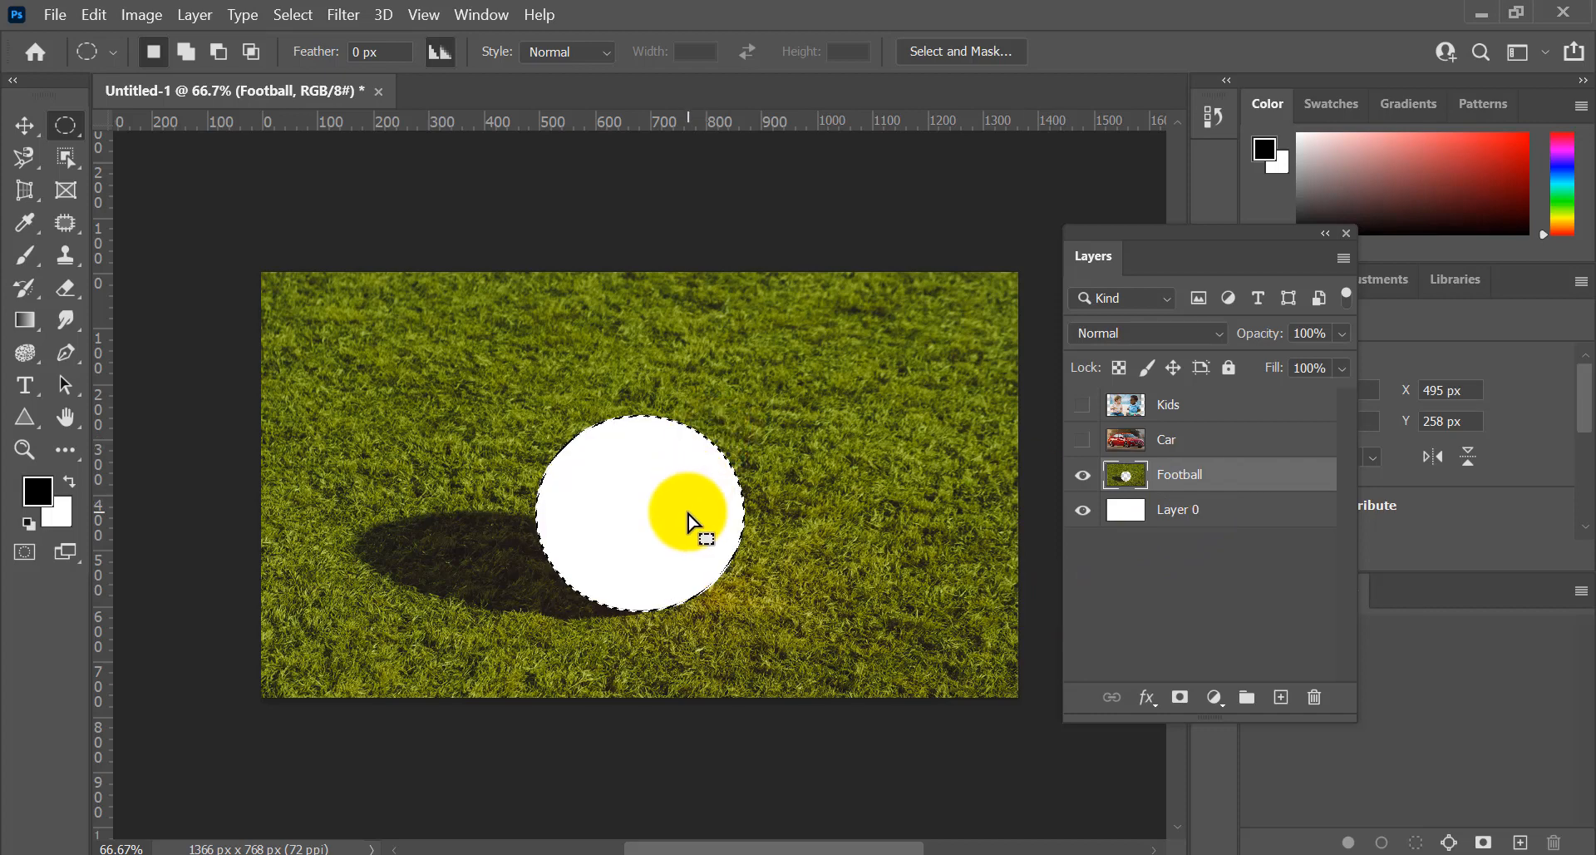
{"action": "key", "text": "ctrl+z"}
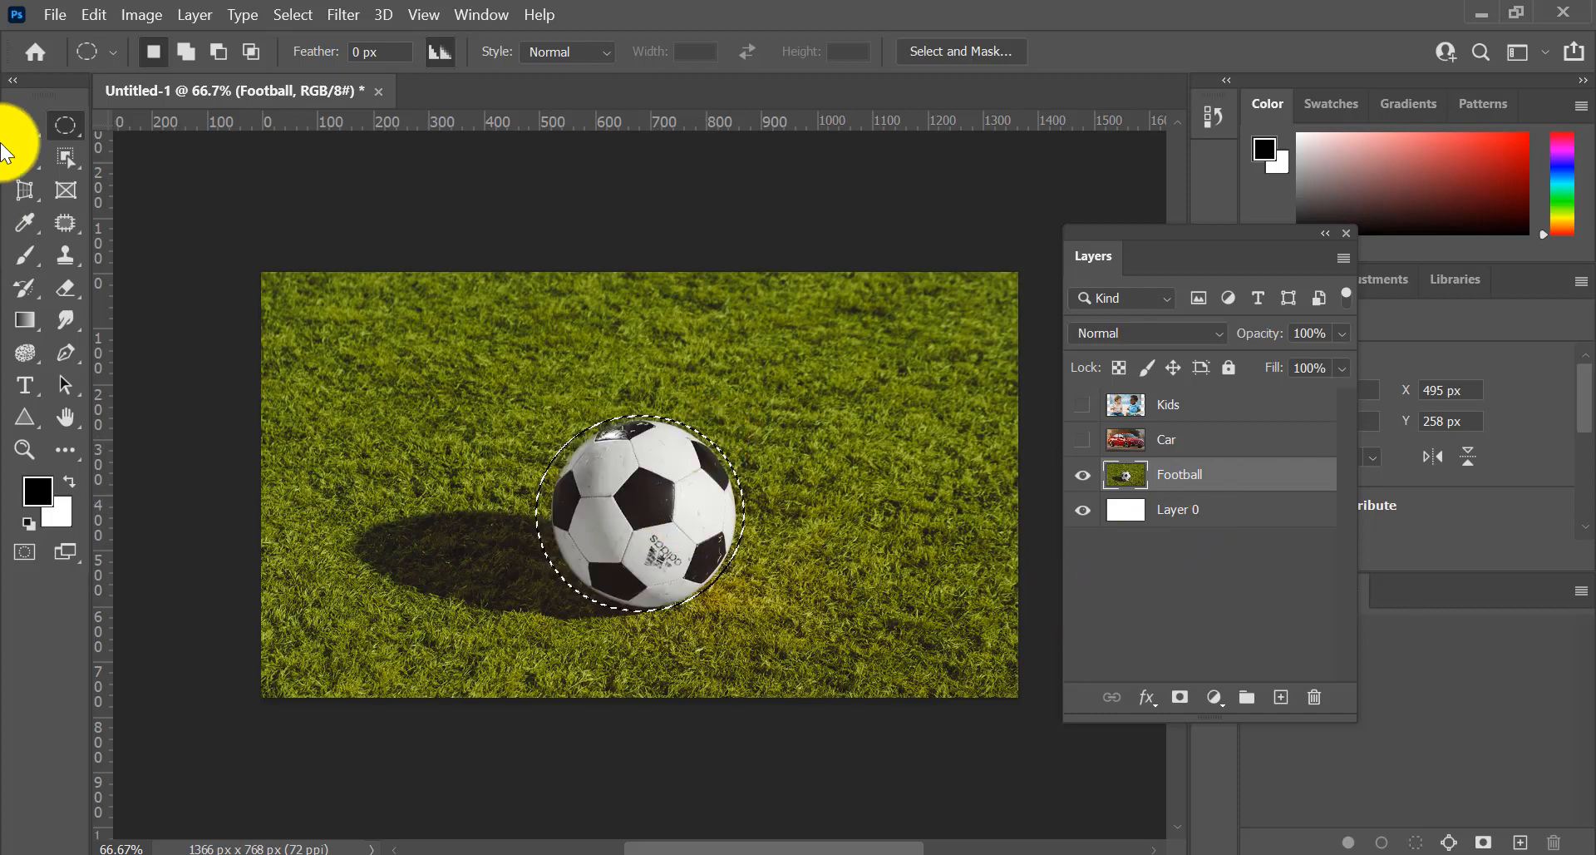
{"action": "left_click", "coordinate": [25, 125]}
{"action": "left_click_drag", "start_coordinate": [696, 491], "coordinate": [903, 415]}
{"action": "key", "text": "ctrl+z"}
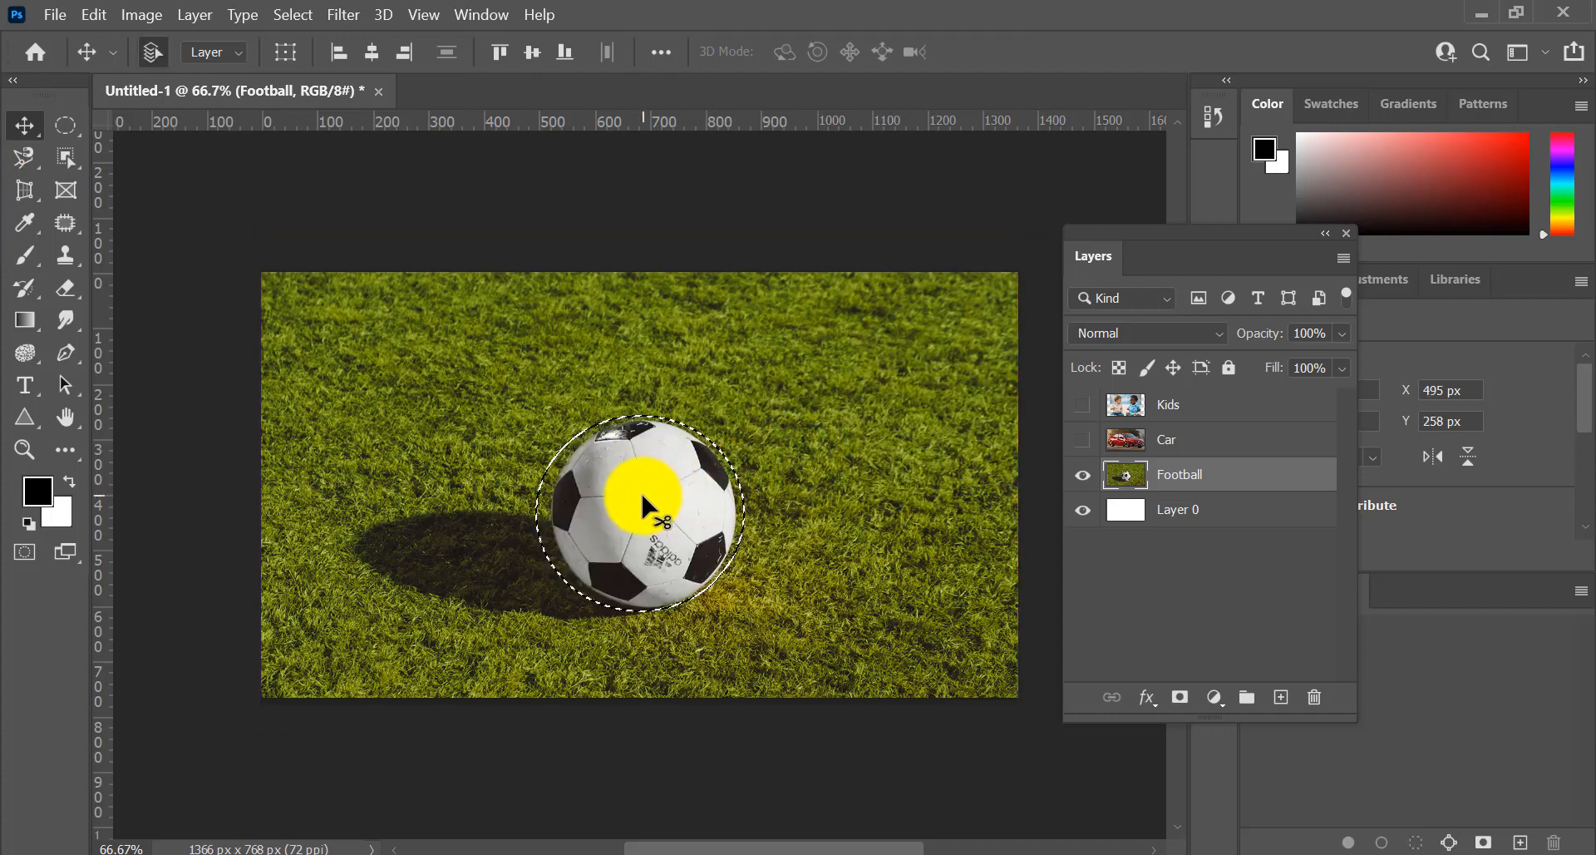
Step: Try duplicating the selected ball beside the original at about X 935 px, Y 264 px and deselecting, undoing both changes
{"action": "left_click_drag", "start_coordinate": [641, 491], "coordinate": [881, 492]}
{"action": "key", "text": "ctrl+d"}
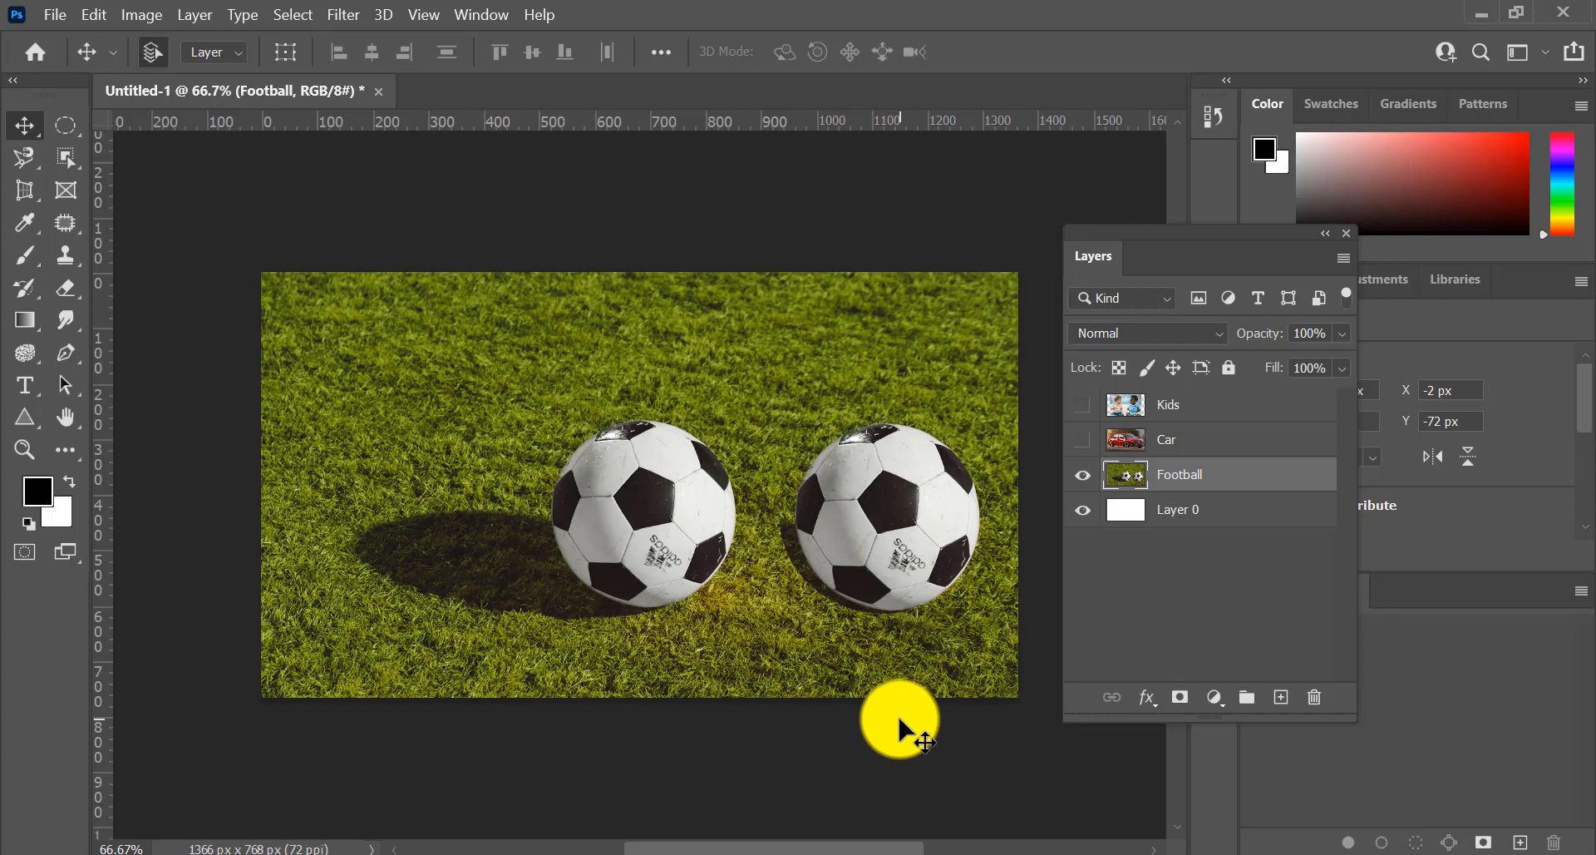
{"action": "key", "text": "ctrl+z"}
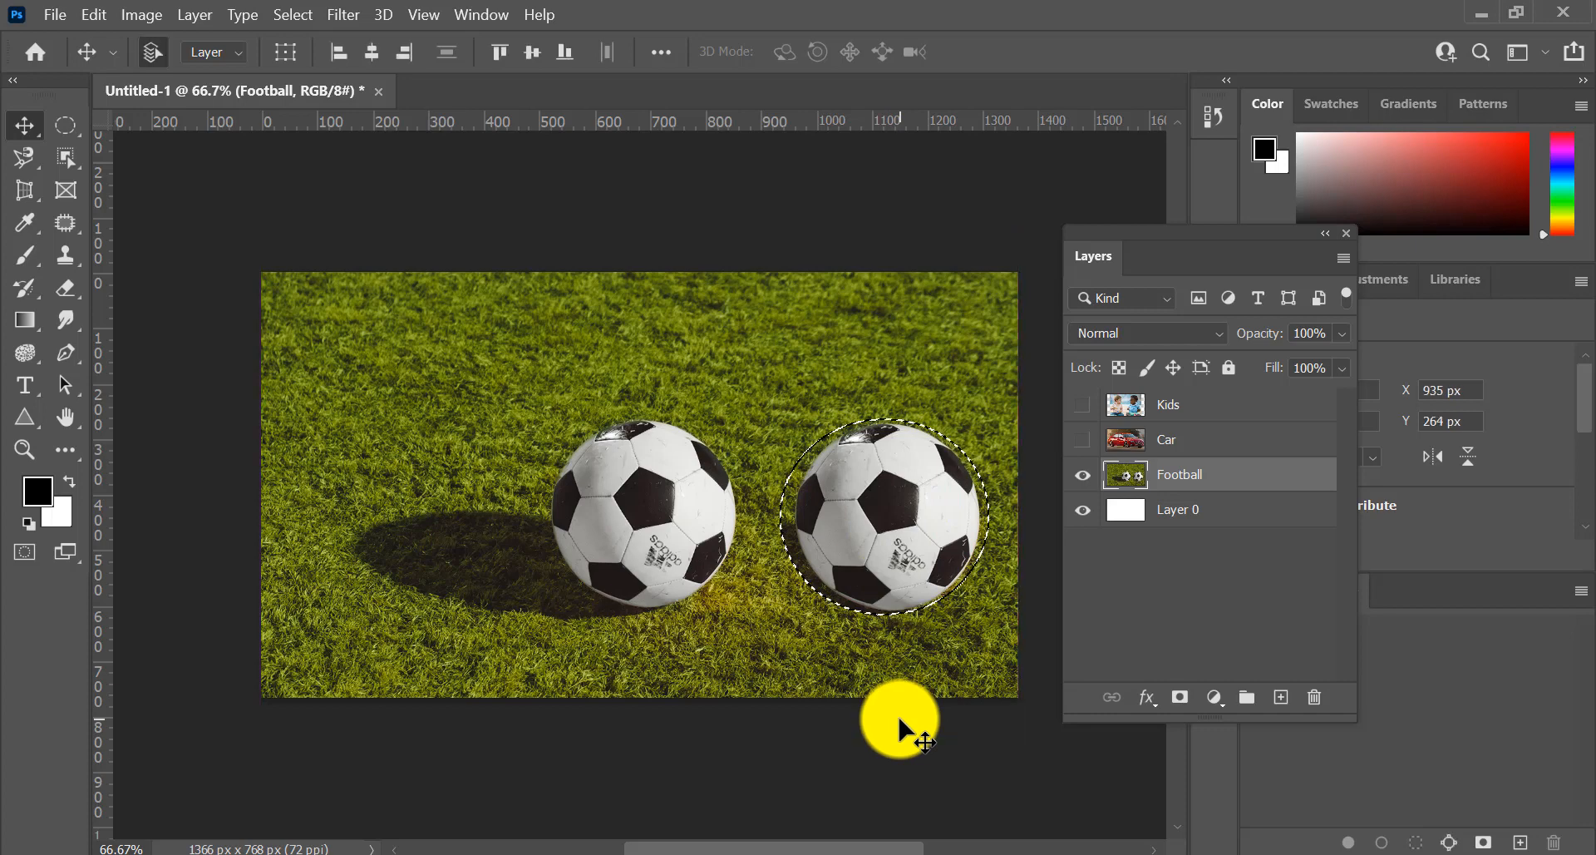
{"action": "key", "text": "ctrl+z"}
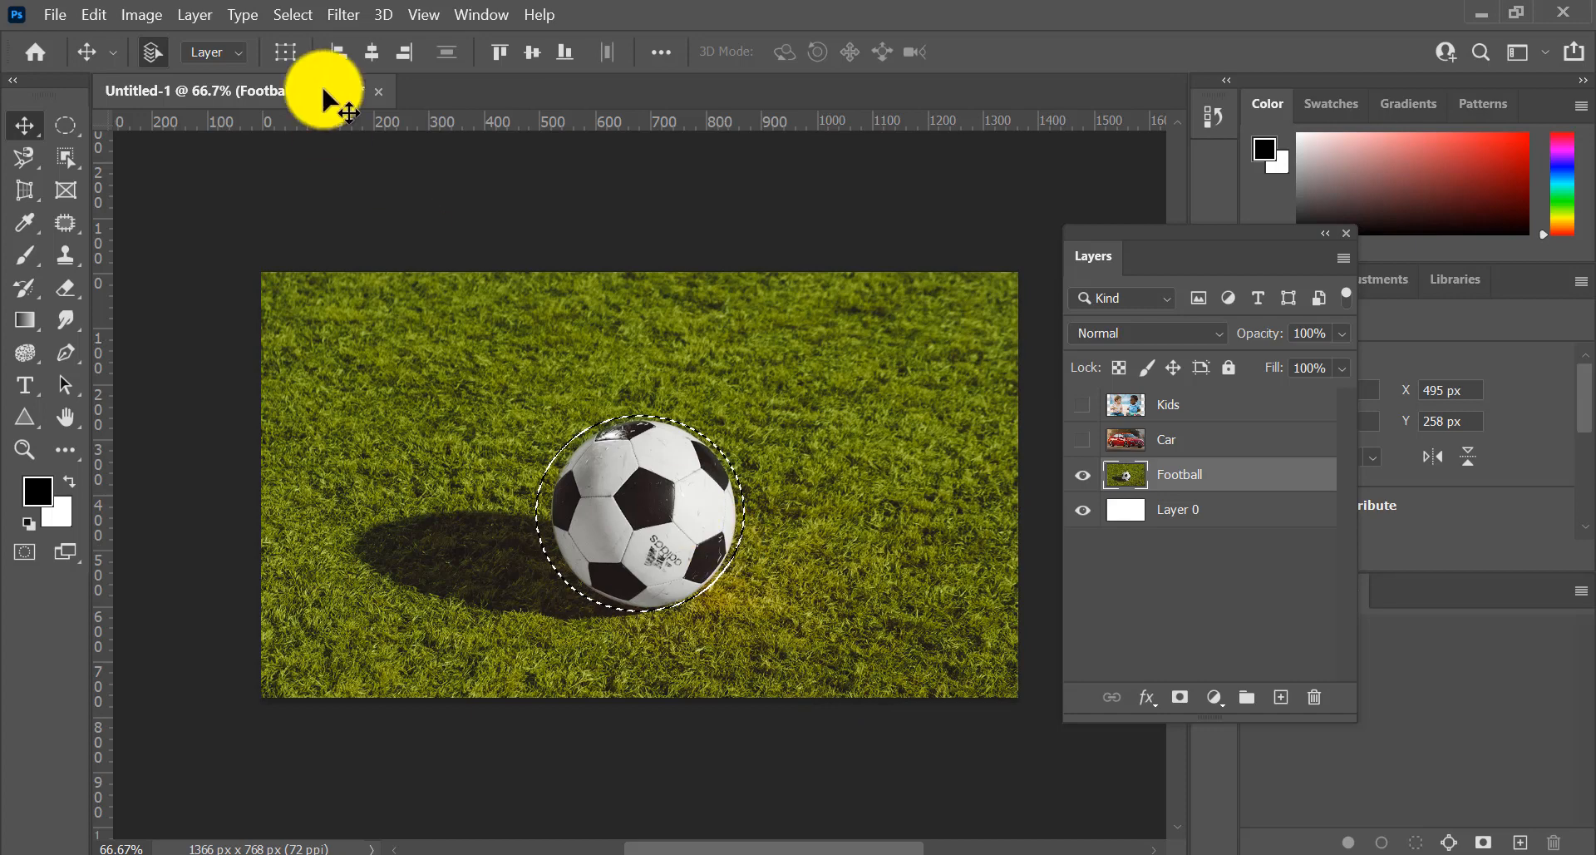
Step: Try inverting the selection, deleting everything outside the ball and deselecting, undoing all these changes
{"action": "left_click", "coordinate": [296, 18]}
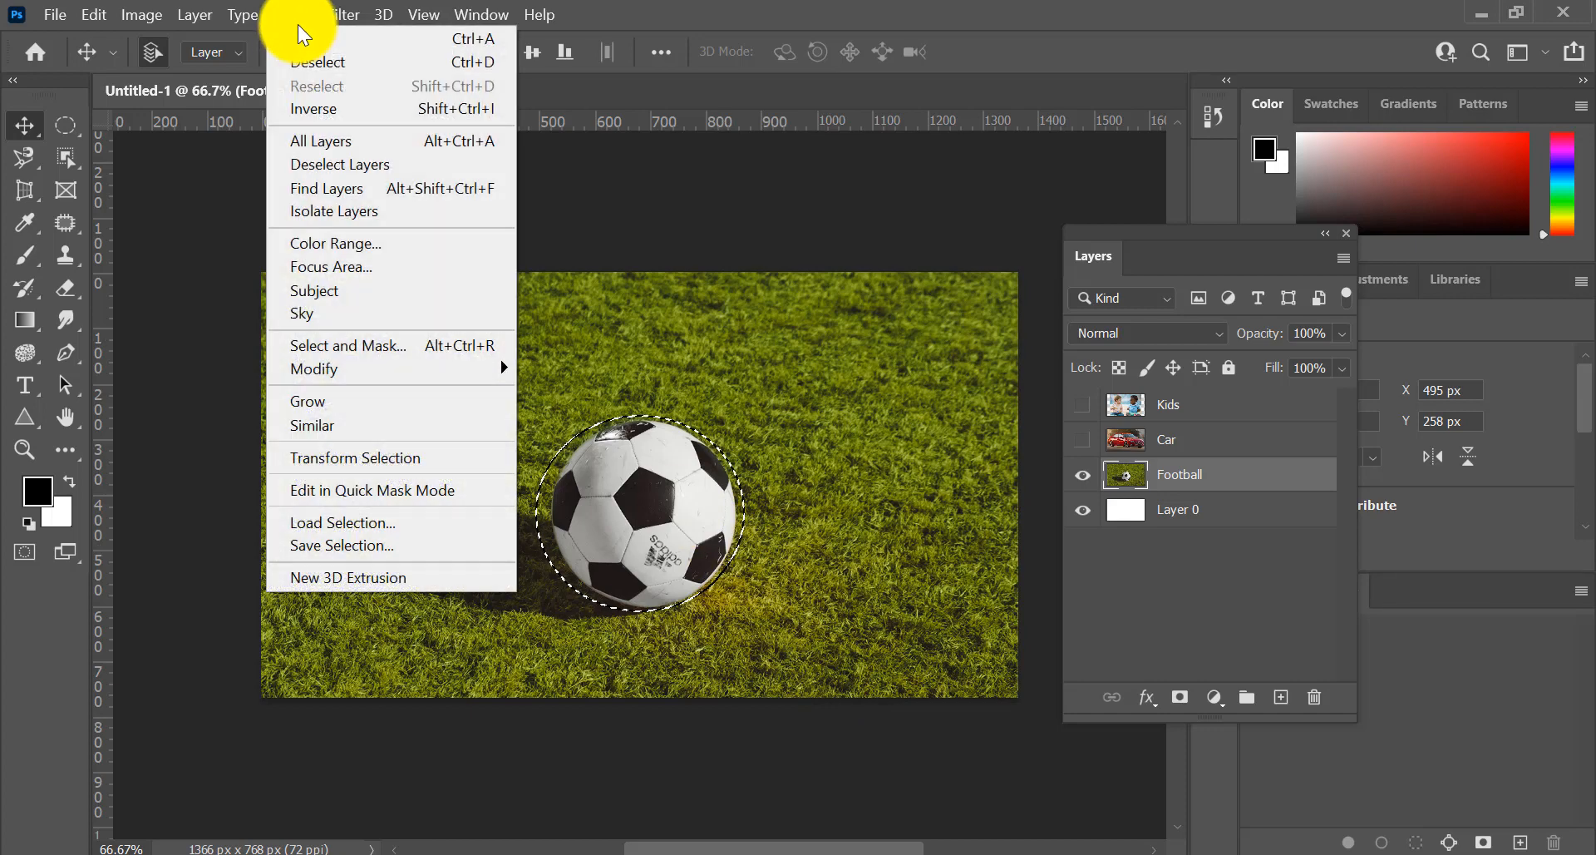
{"action": "left_click", "coordinate": [376, 104]}
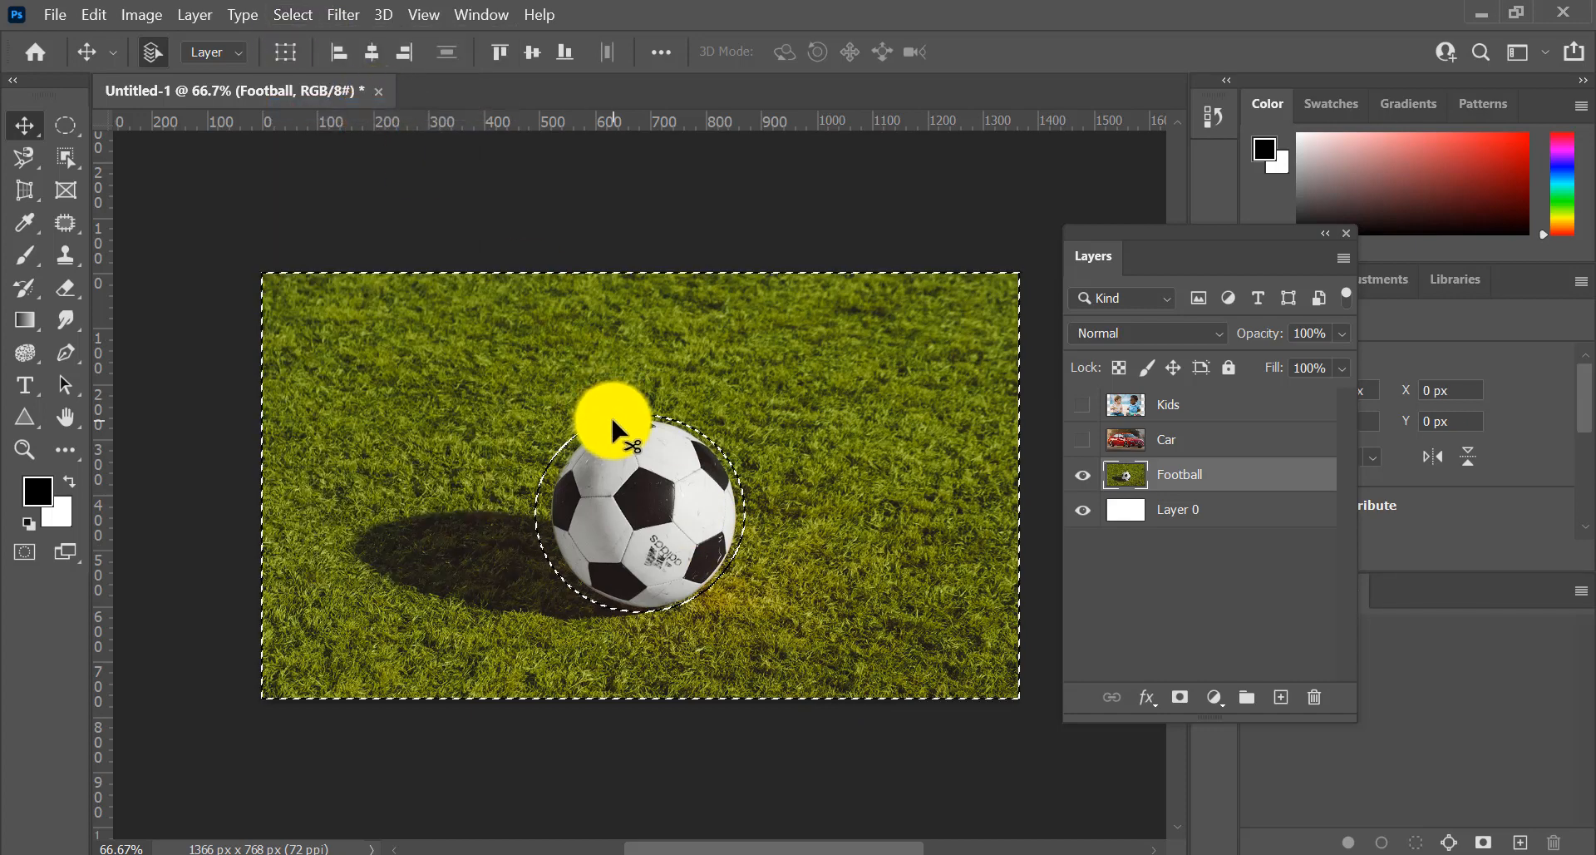
{"action": "key", "text": "Delete"}
{"action": "key", "text": "ctrl+d"}
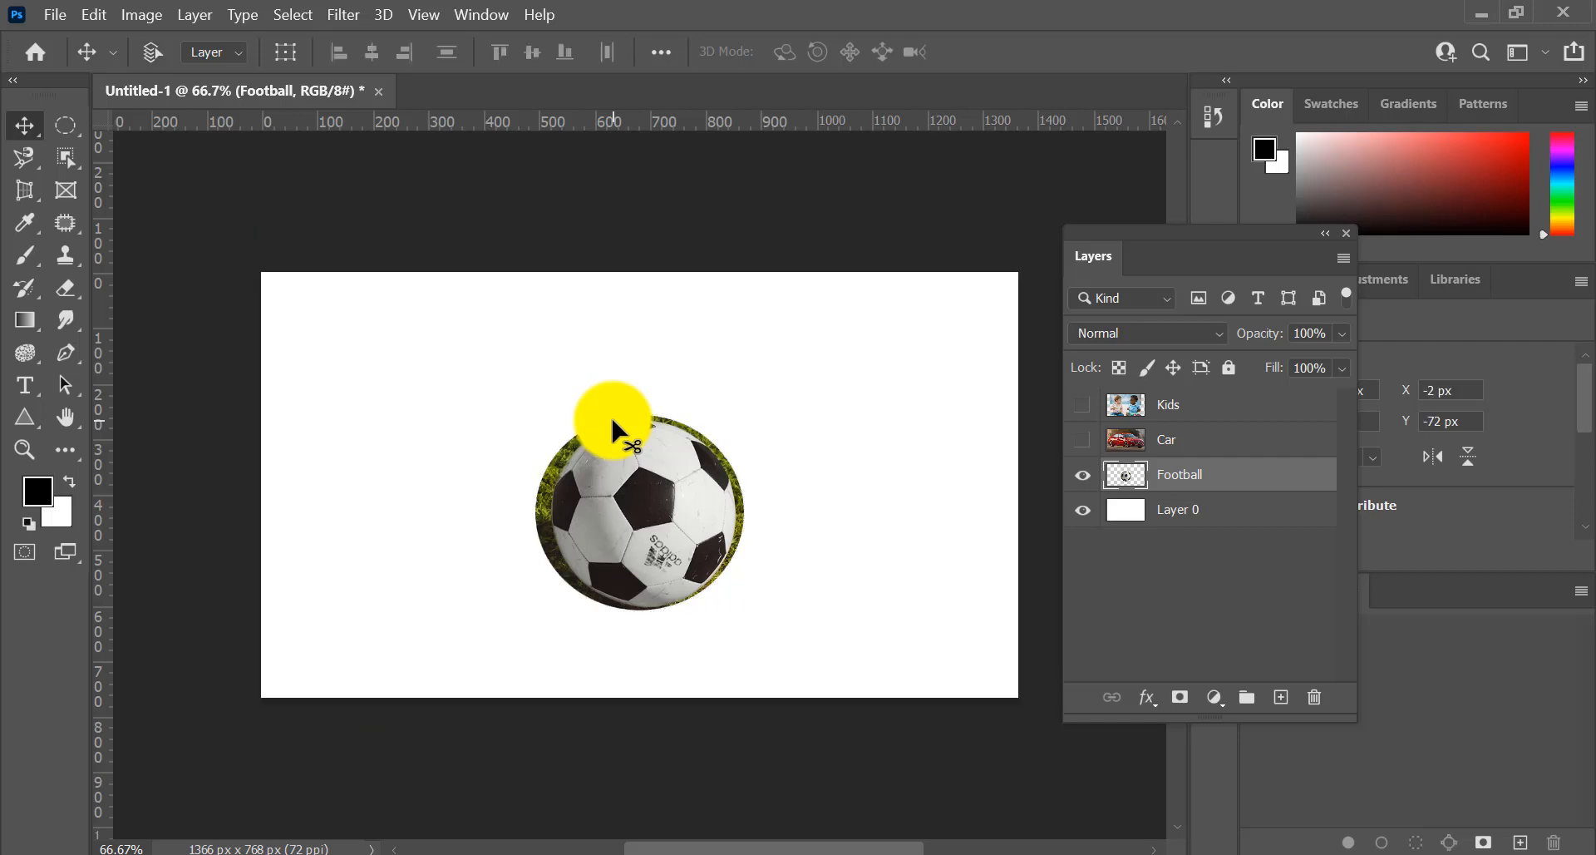
{"action": "key", "text": "ctrl+z"}
{"action": "key", "text": "ctrl+z"}
{"action": "key", "text": "ctrl+z"}
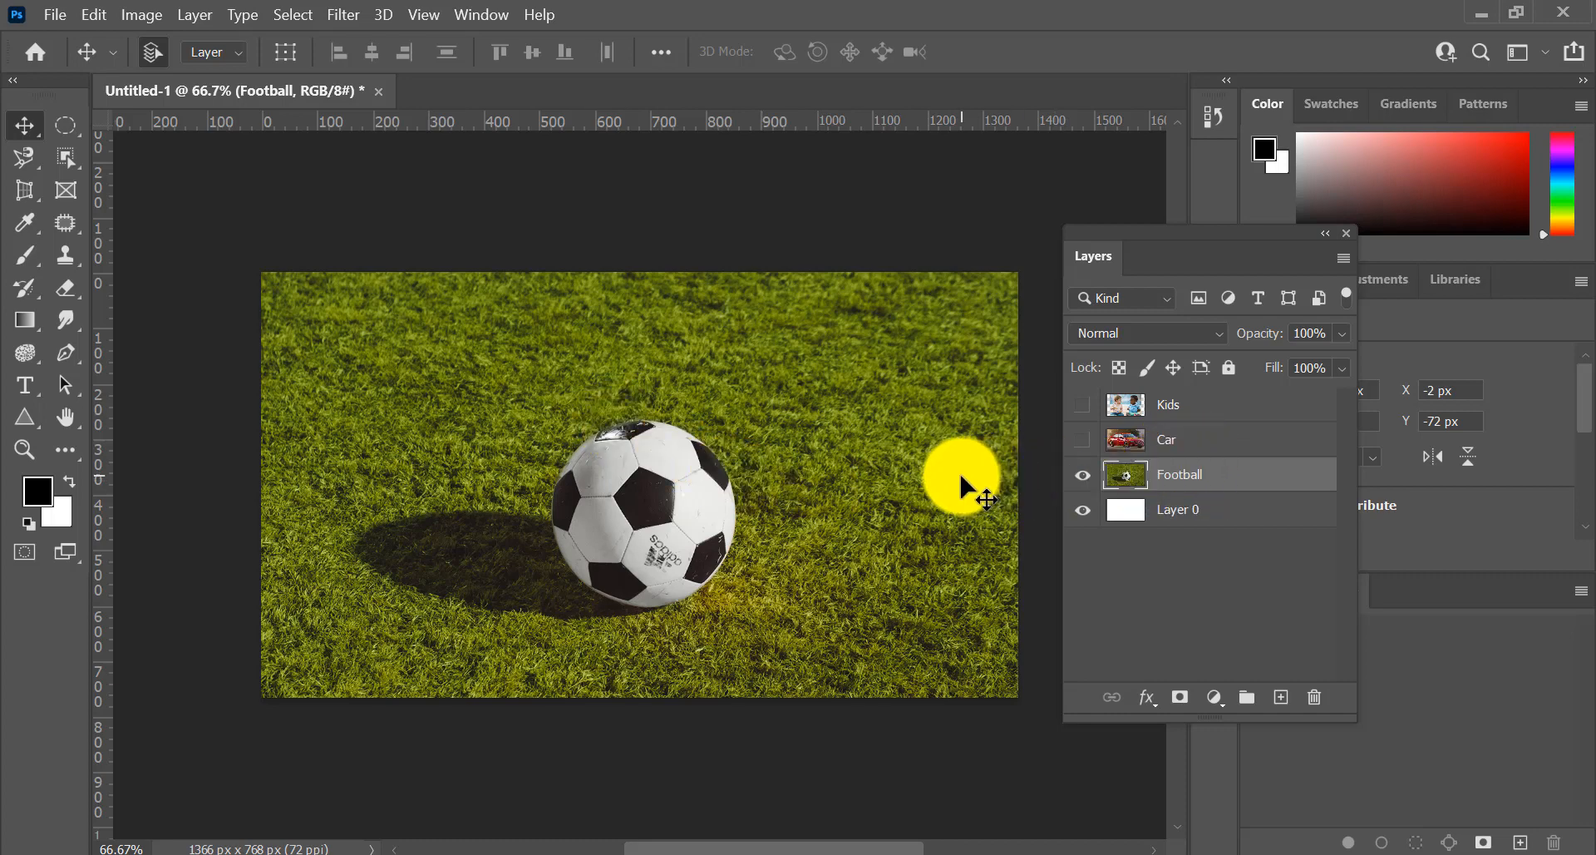
Step: Convert the Football layer to a Smart Object and try deleting an elliptical selection around the ball, starting at about X 425 px, Y 216 px
{"action": "right_click", "coordinate": [1185, 491]}
{"action": "left_click", "coordinate": [1310, 353]}
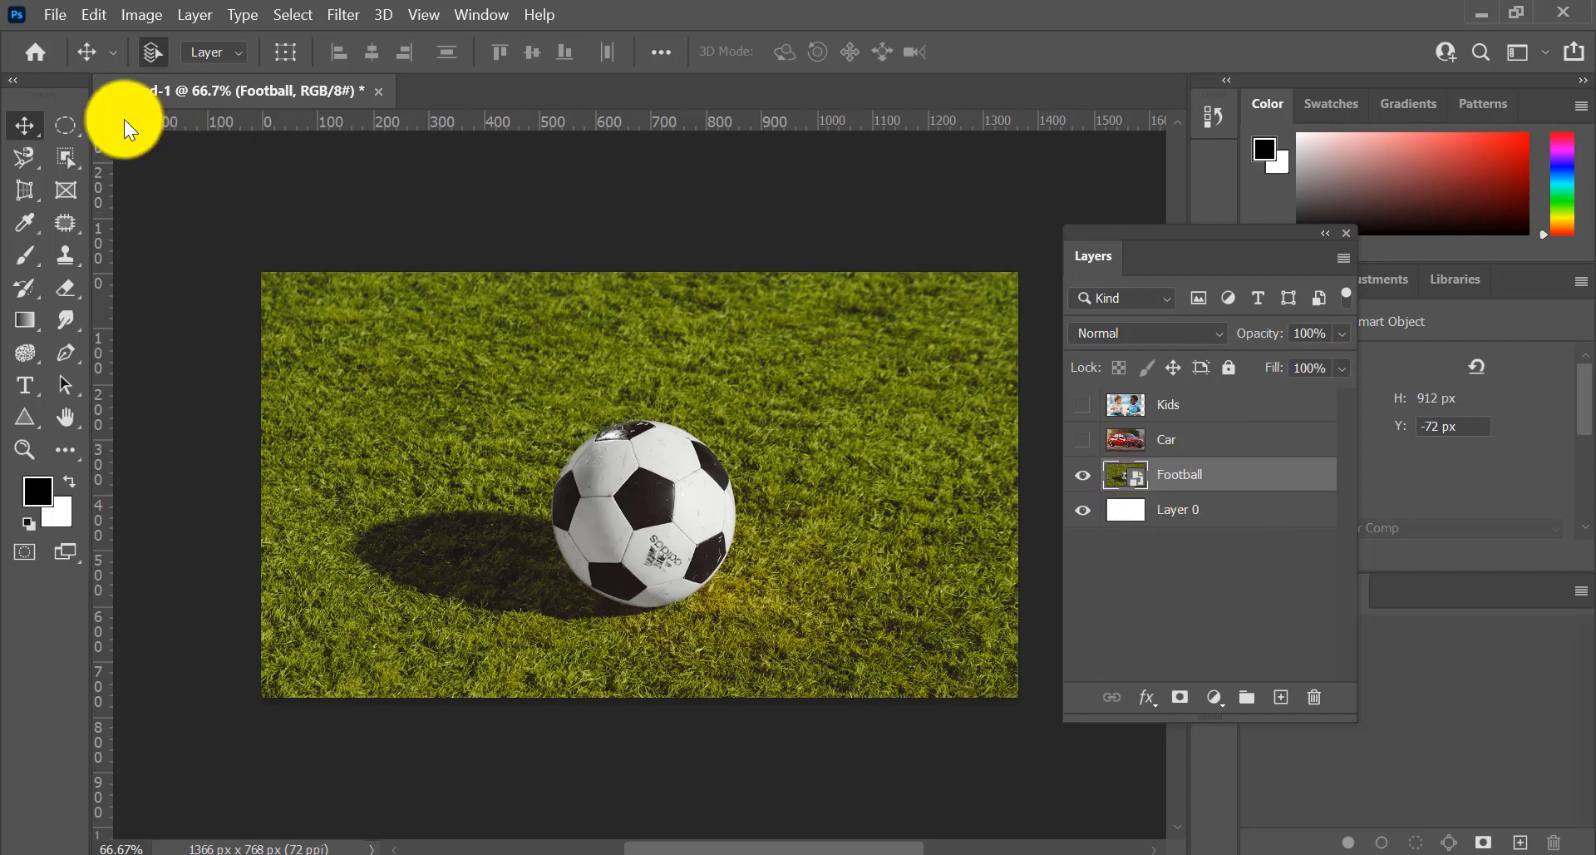
{"action": "left_click", "coordinate": [70, 125]}
{"action": "left_click_drag", "start_coordinate": [498, 392], "coordinate": [770, 627]}
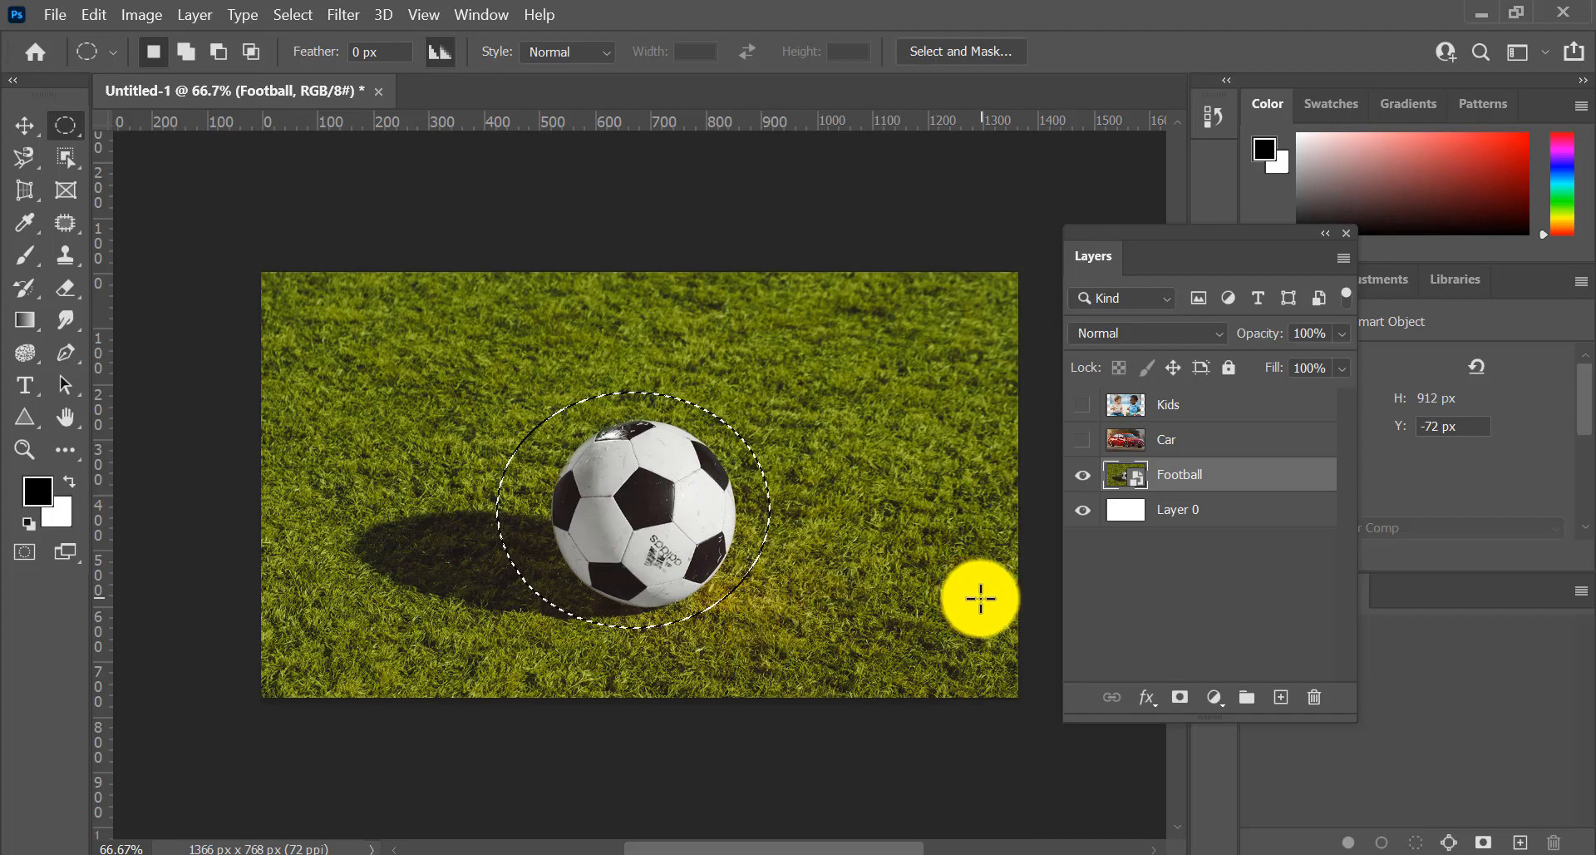
{"action": "key", "text": "Delete"}
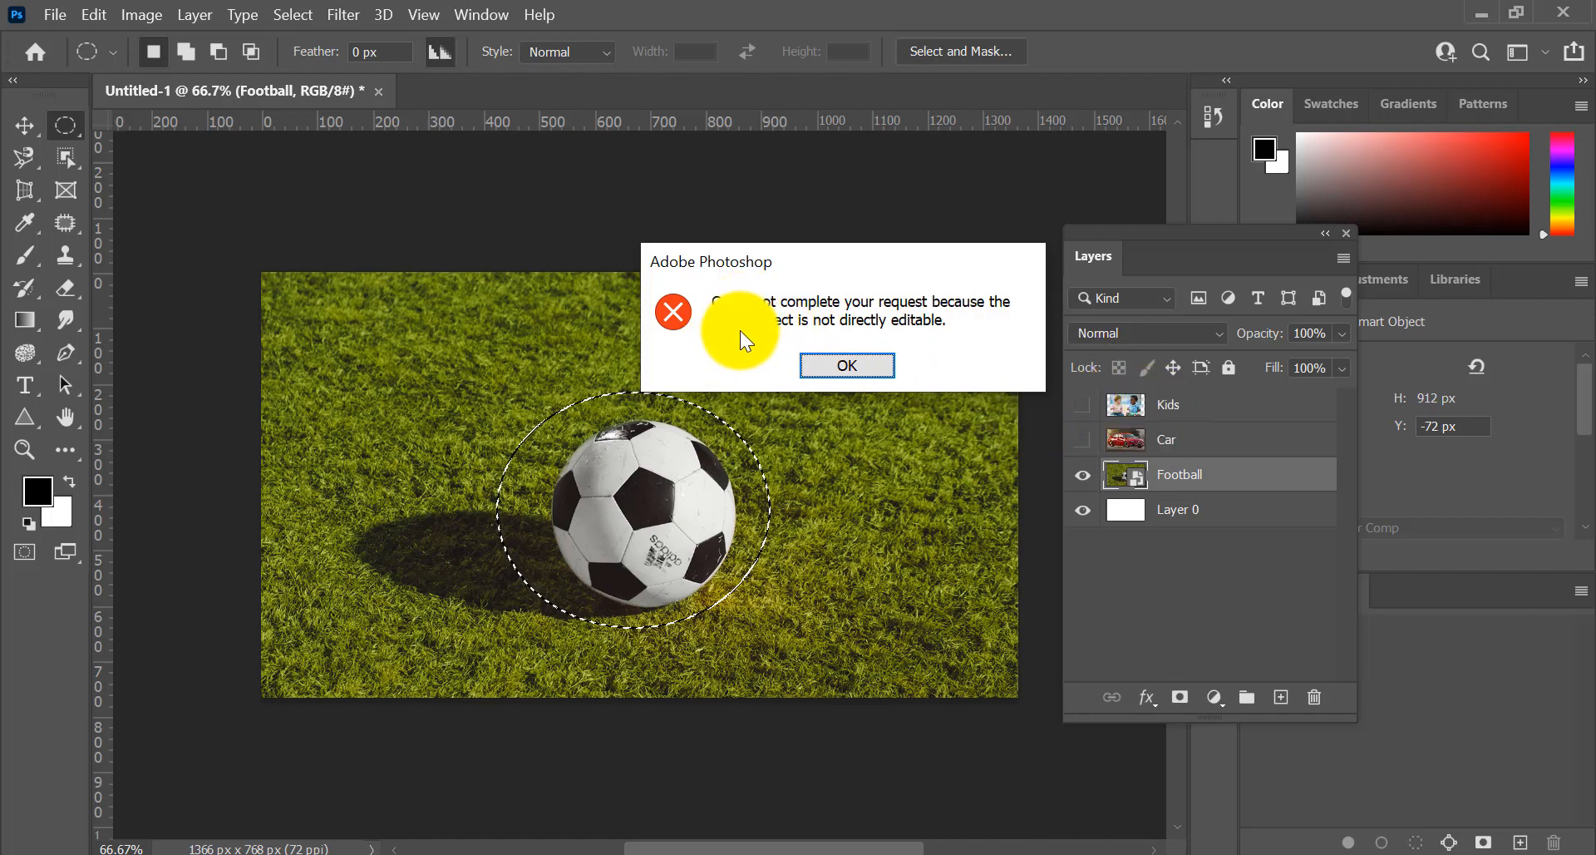
{"action": "left_click", "coordinate": [843, 367]}
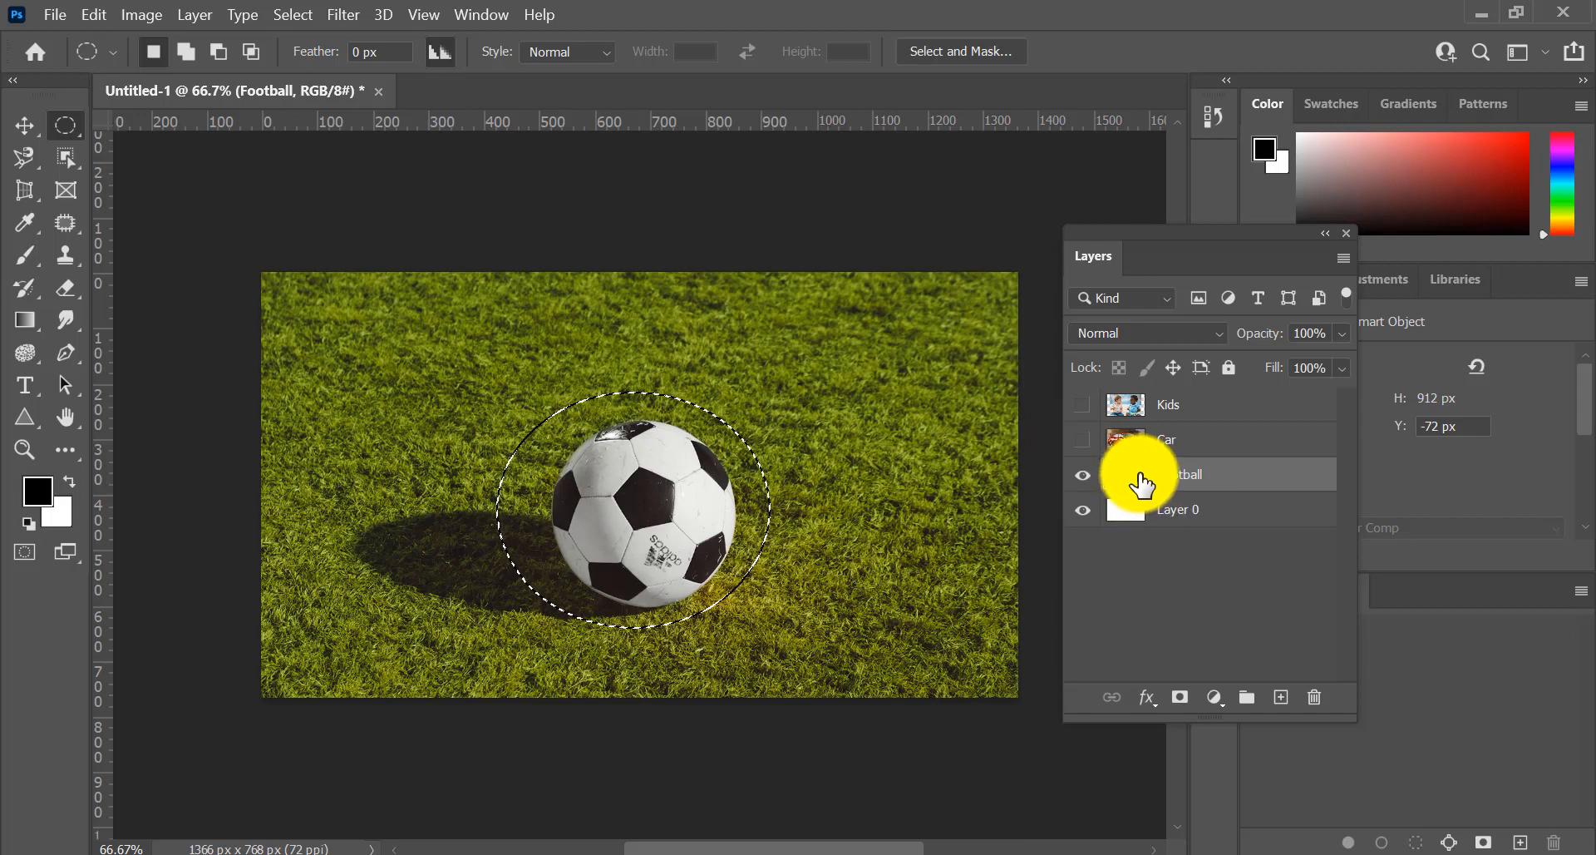
Step: Rasterize the Football layer
{"action": "right_click", "coordinate": [1201, 491]}
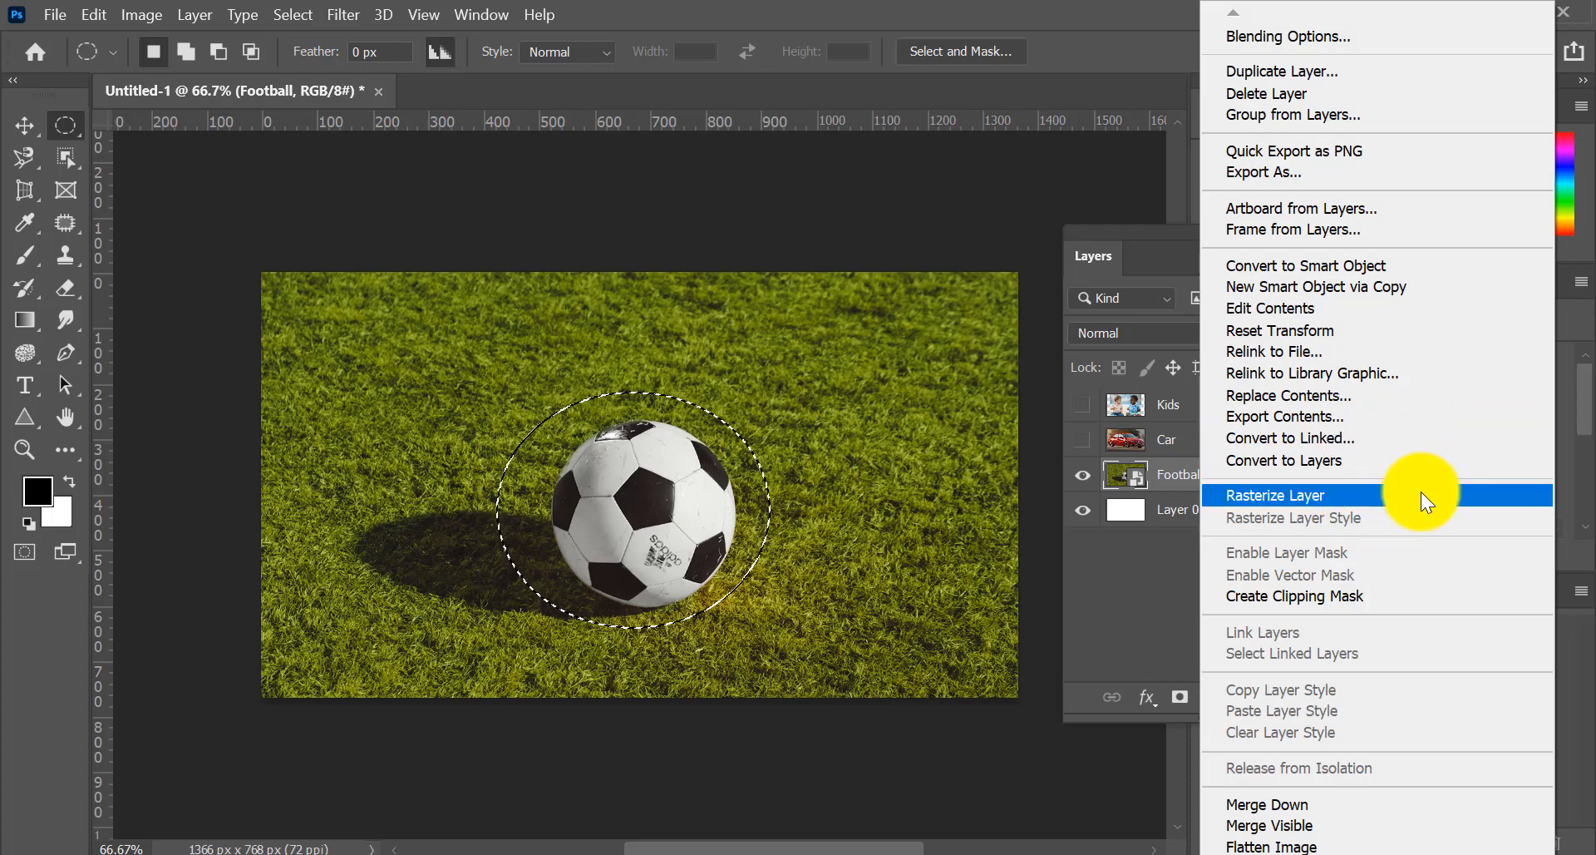
{"action": "left_click", "coordinate": [1393, 495]}
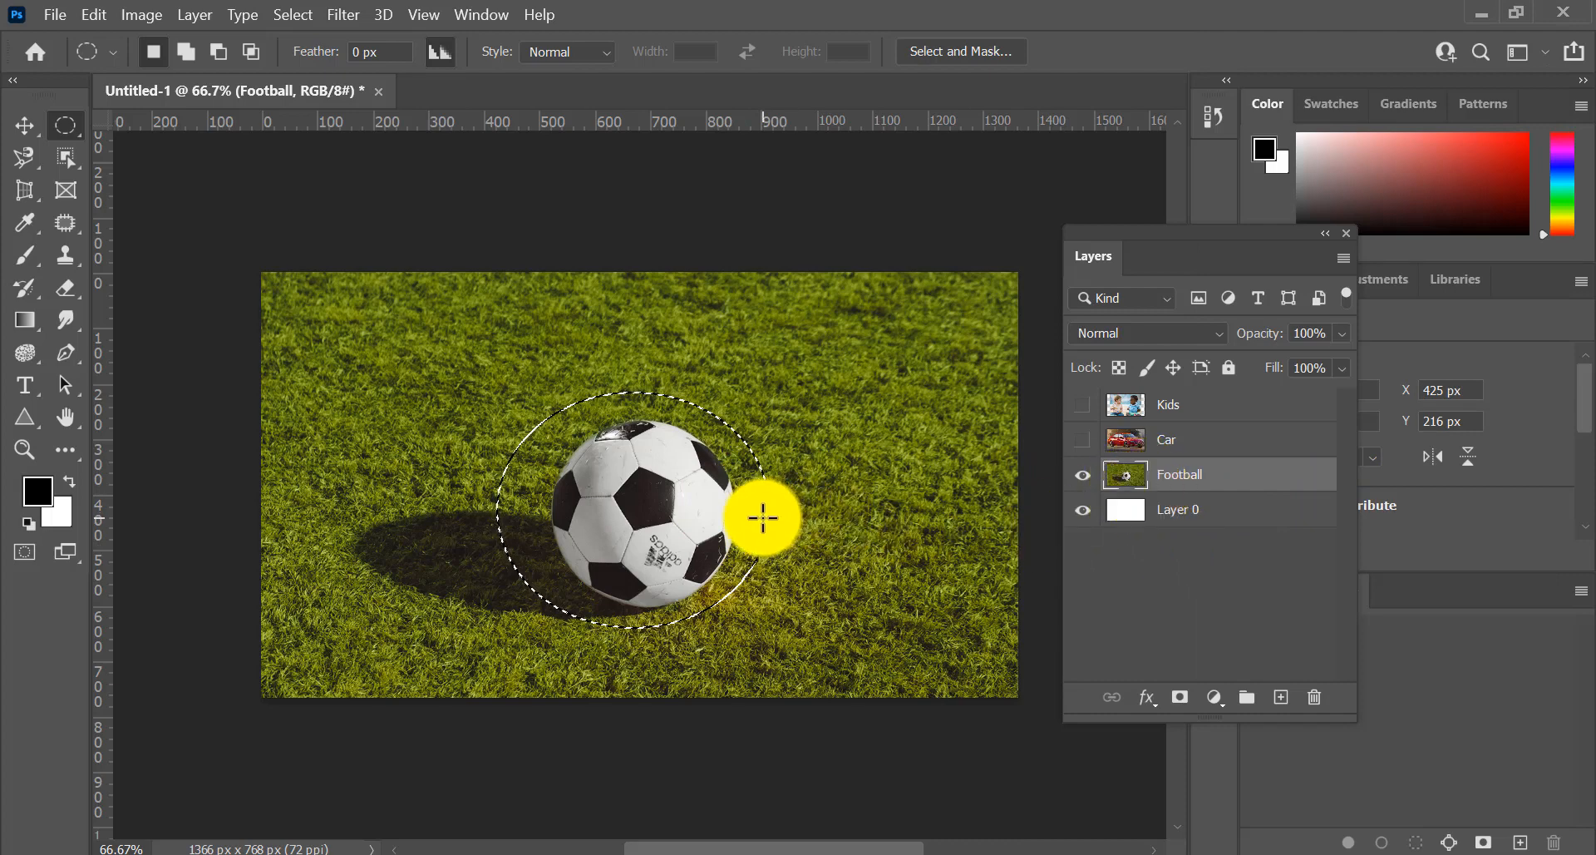
Step: Try deleting the elliptical area around the ball on the rasterized layer, undo the deletion, and clear the selection
{"action": "key", "text": "Delete"}
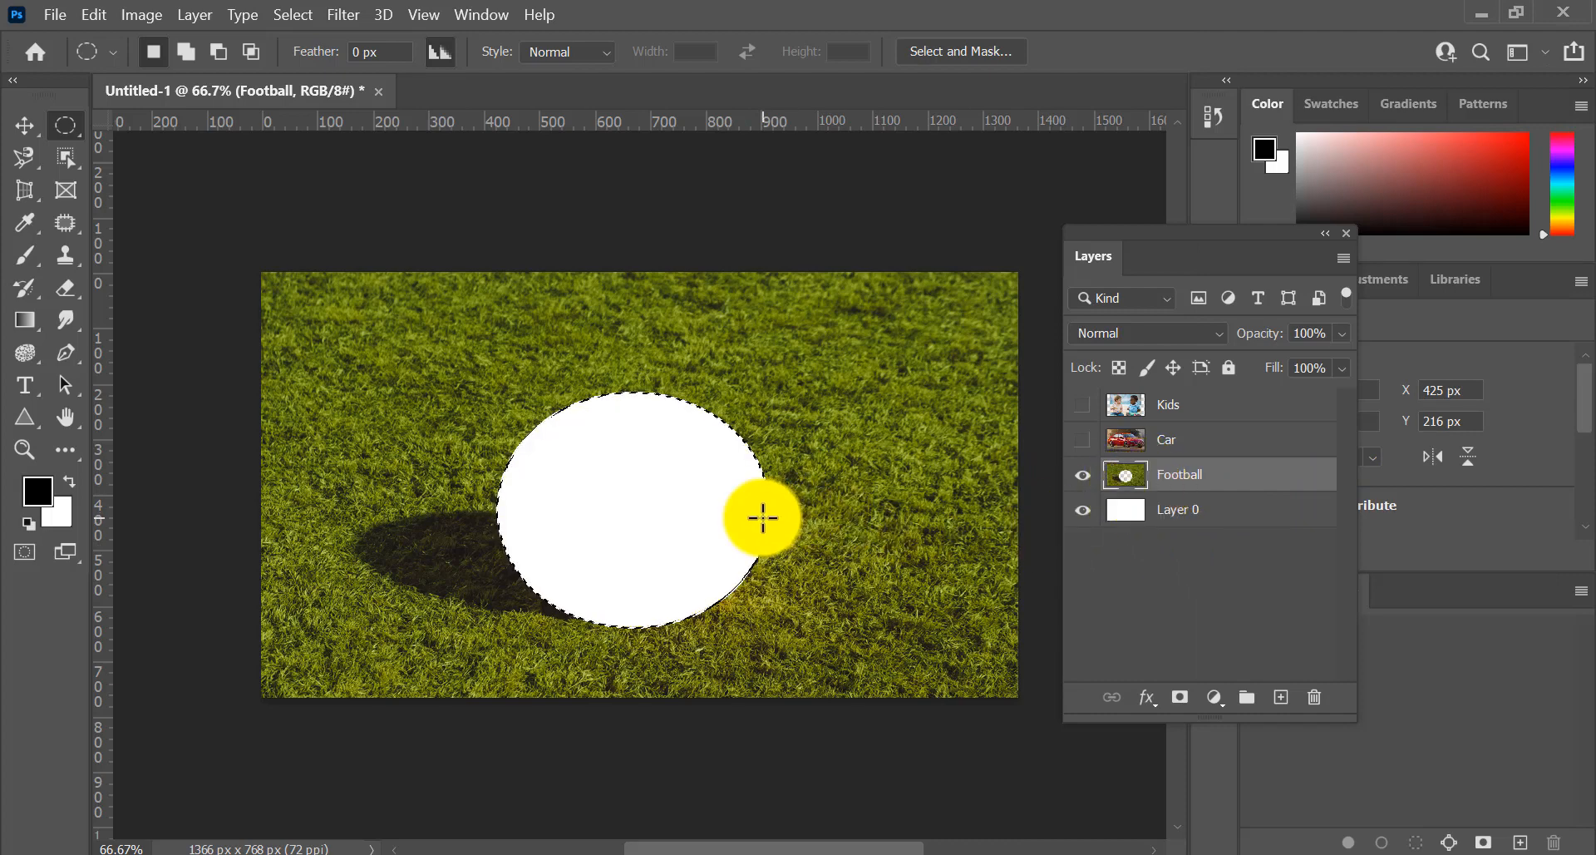
{"action": "key", "text": "ctrl+d"}
{"action": "key", "text": "ctrl+z"}
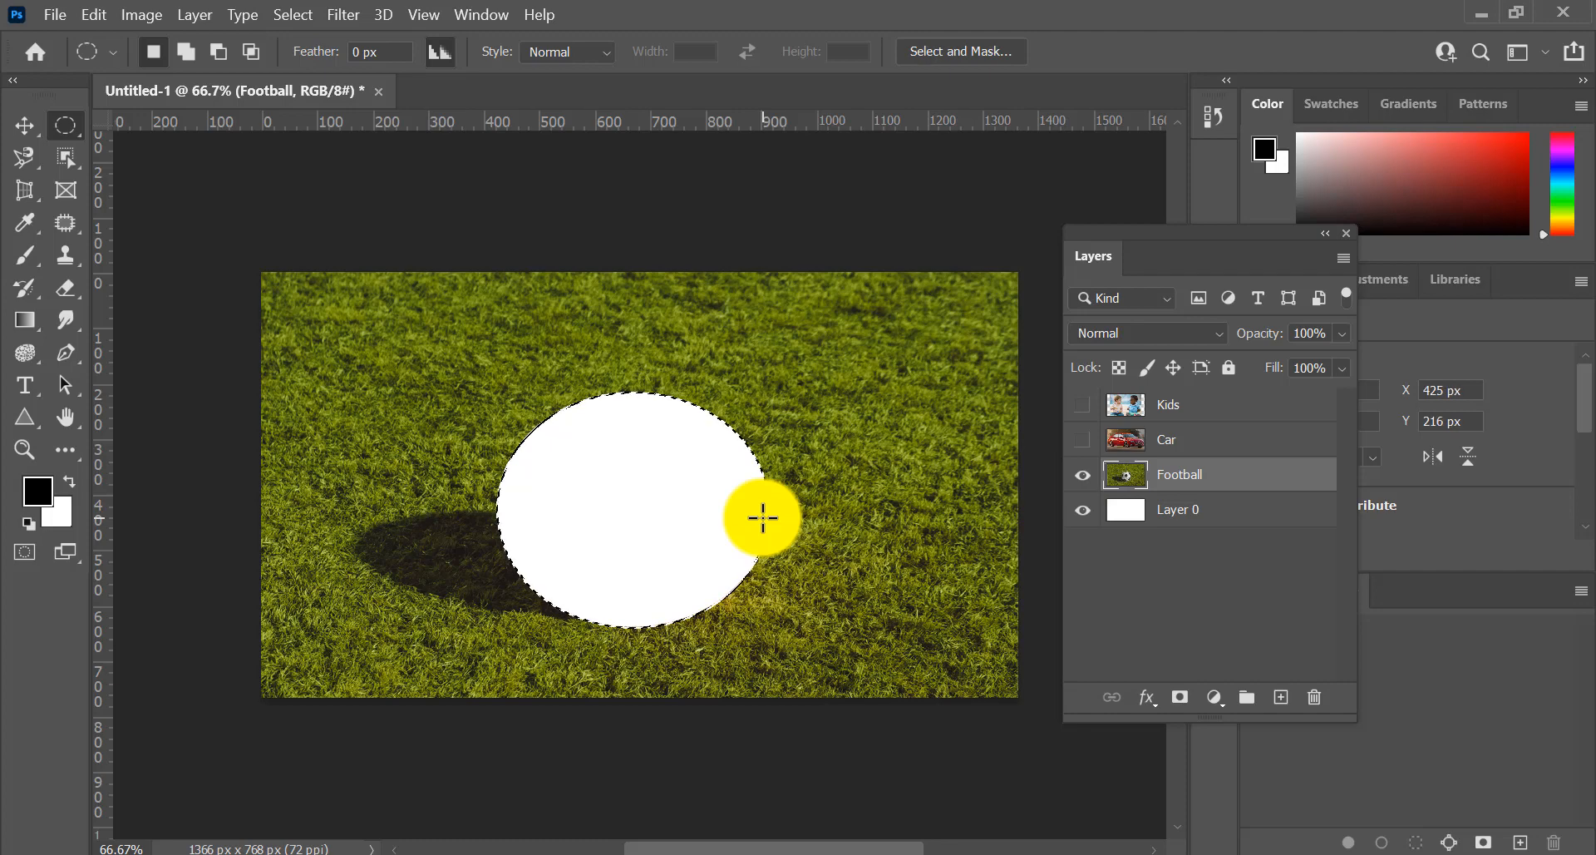
{"action": "key", "text": "ctrl+z"}
{"action": "key", "text": "ctrl+d"}
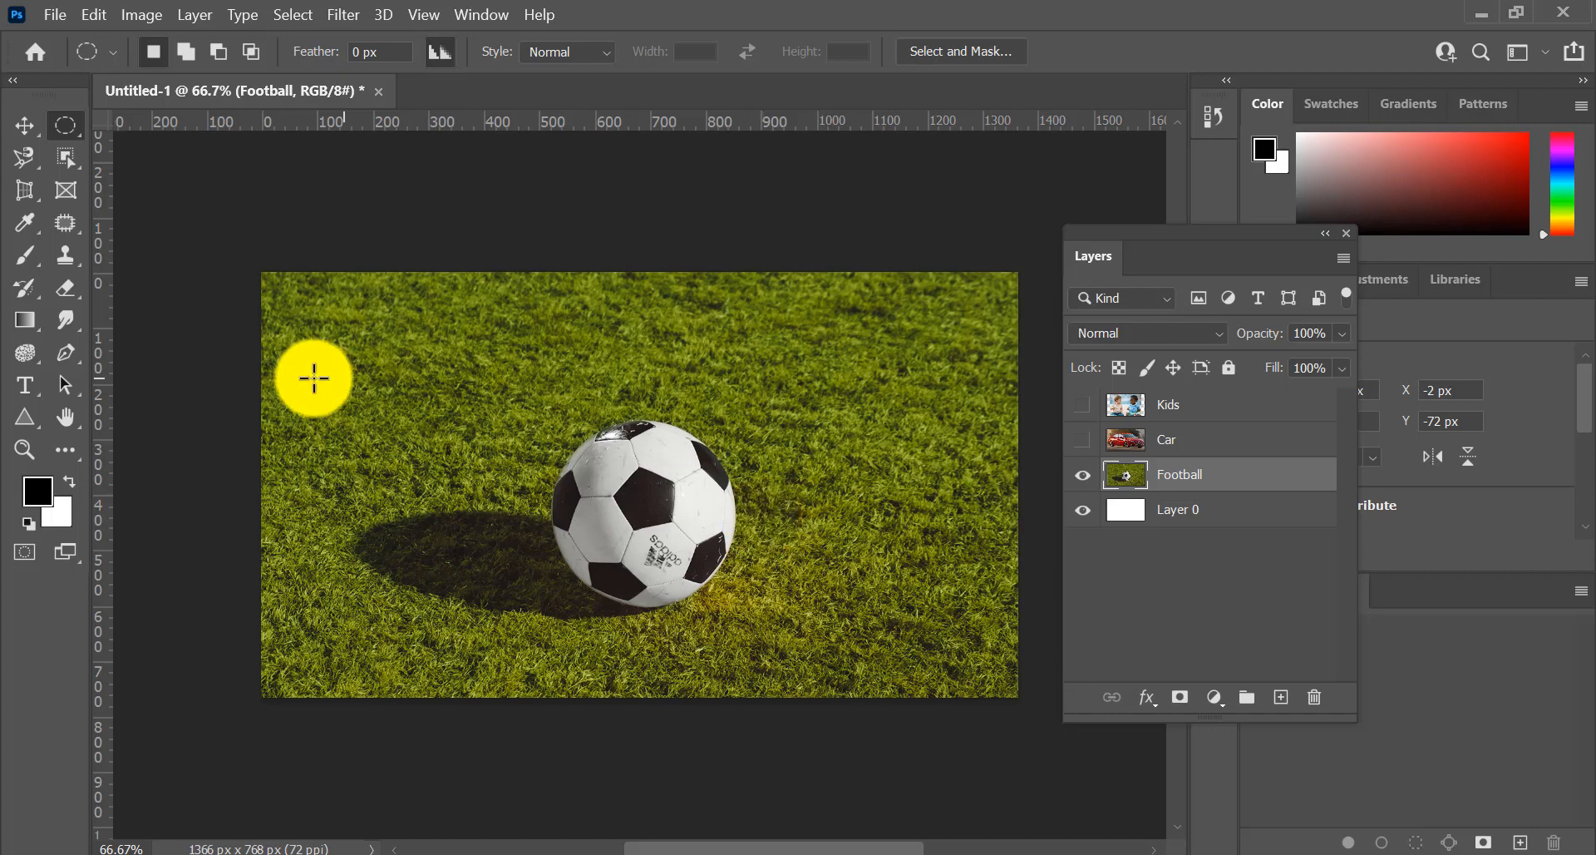
Step: Switch to the Single Row Marquee tool, and show and activate the Car layer in place of the Football layer
{"action": "right_click", "coordinate": [77, 128]}
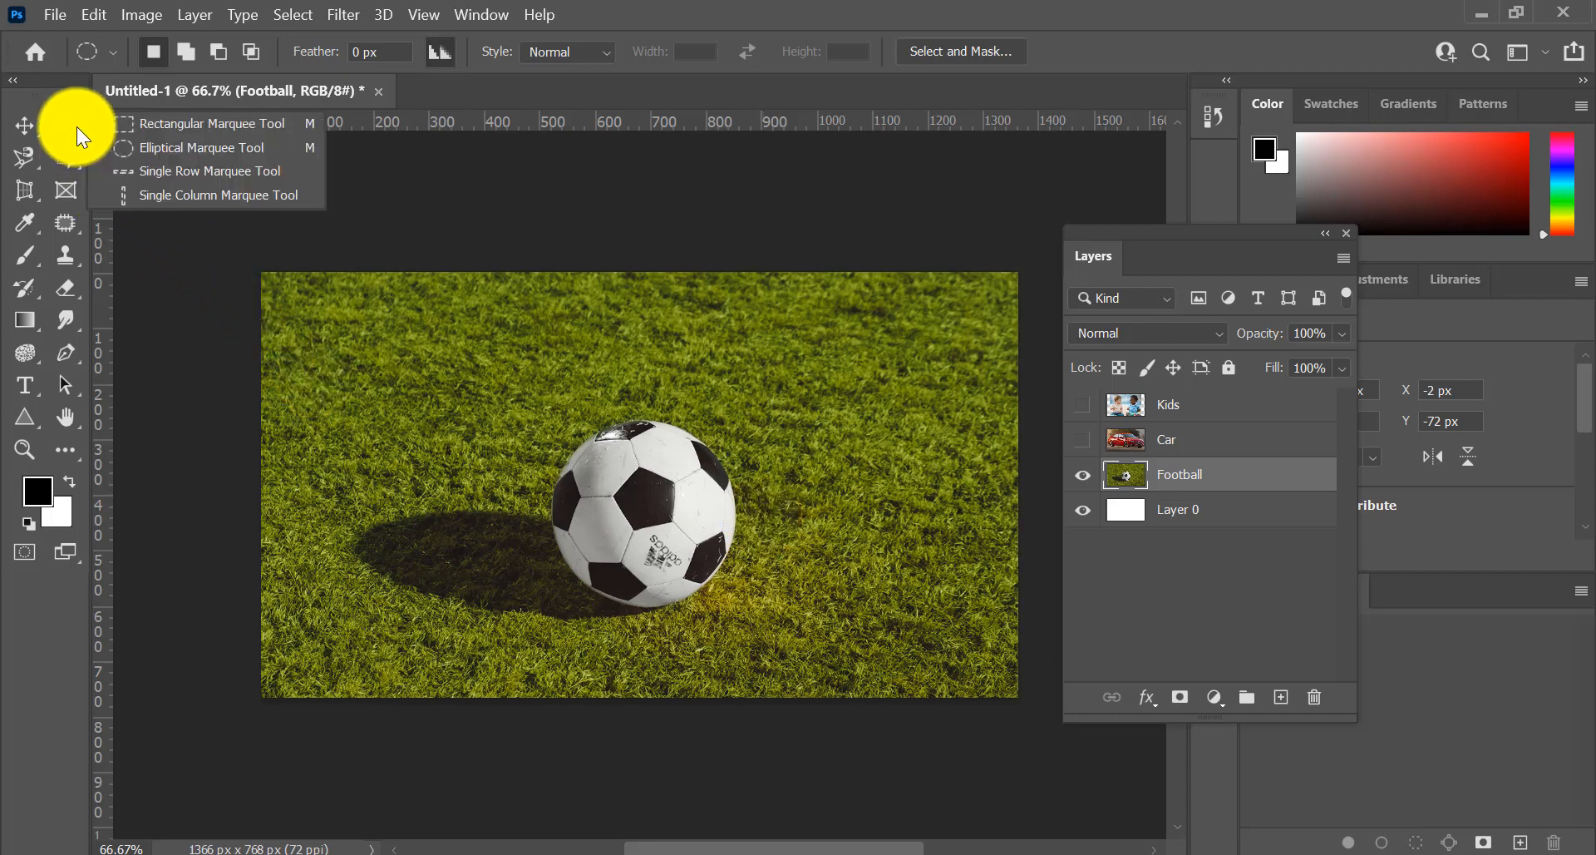
{"action": "left_click", "coordinate": [307, 170]}
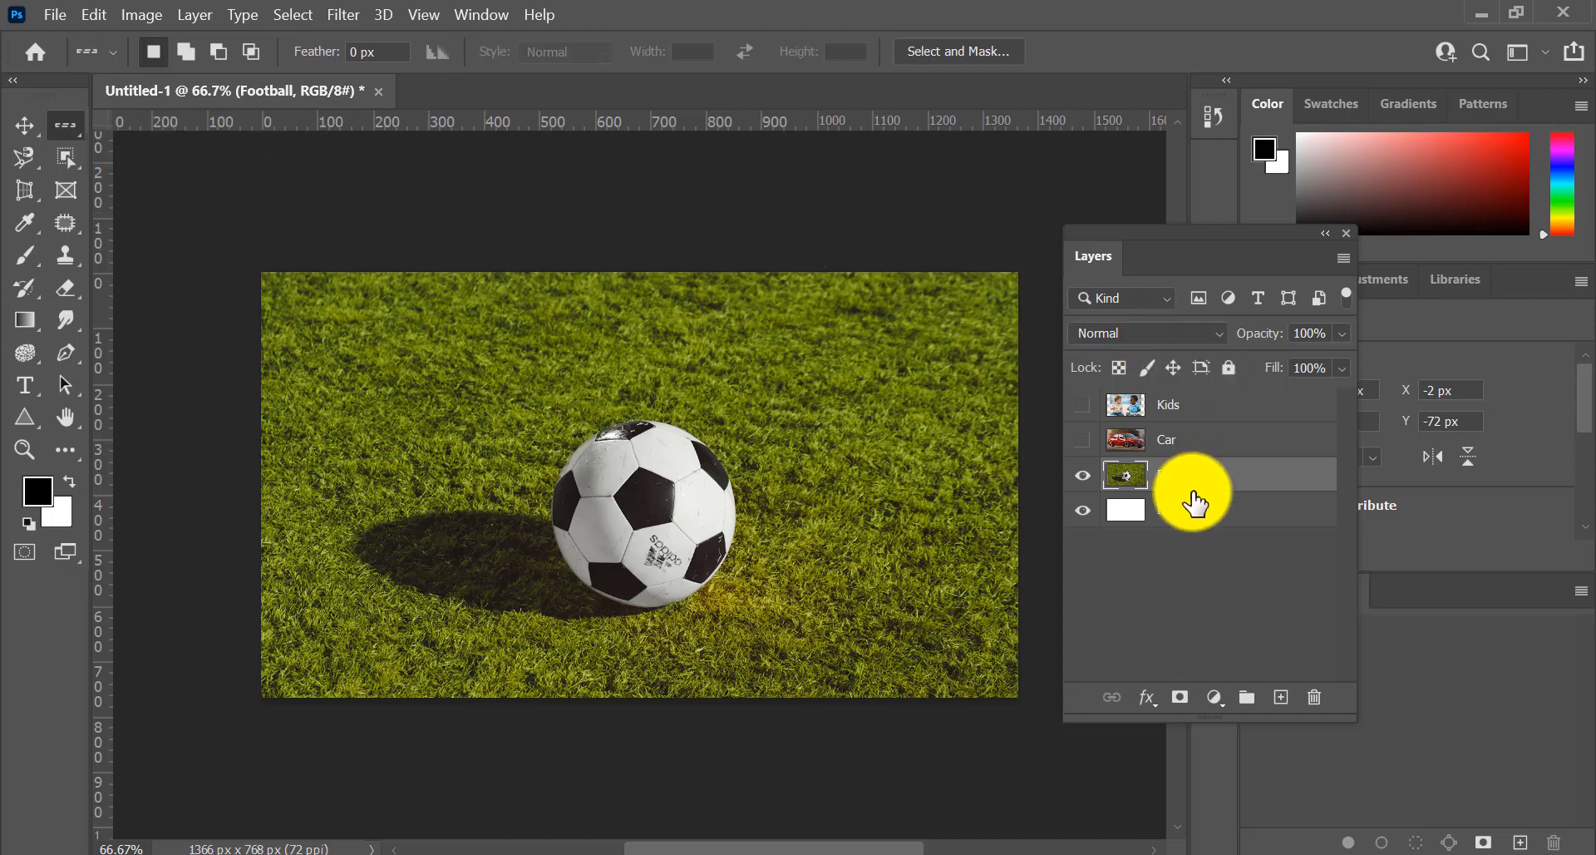
{"action": "left_click", "coordinate": [1084, 439]}
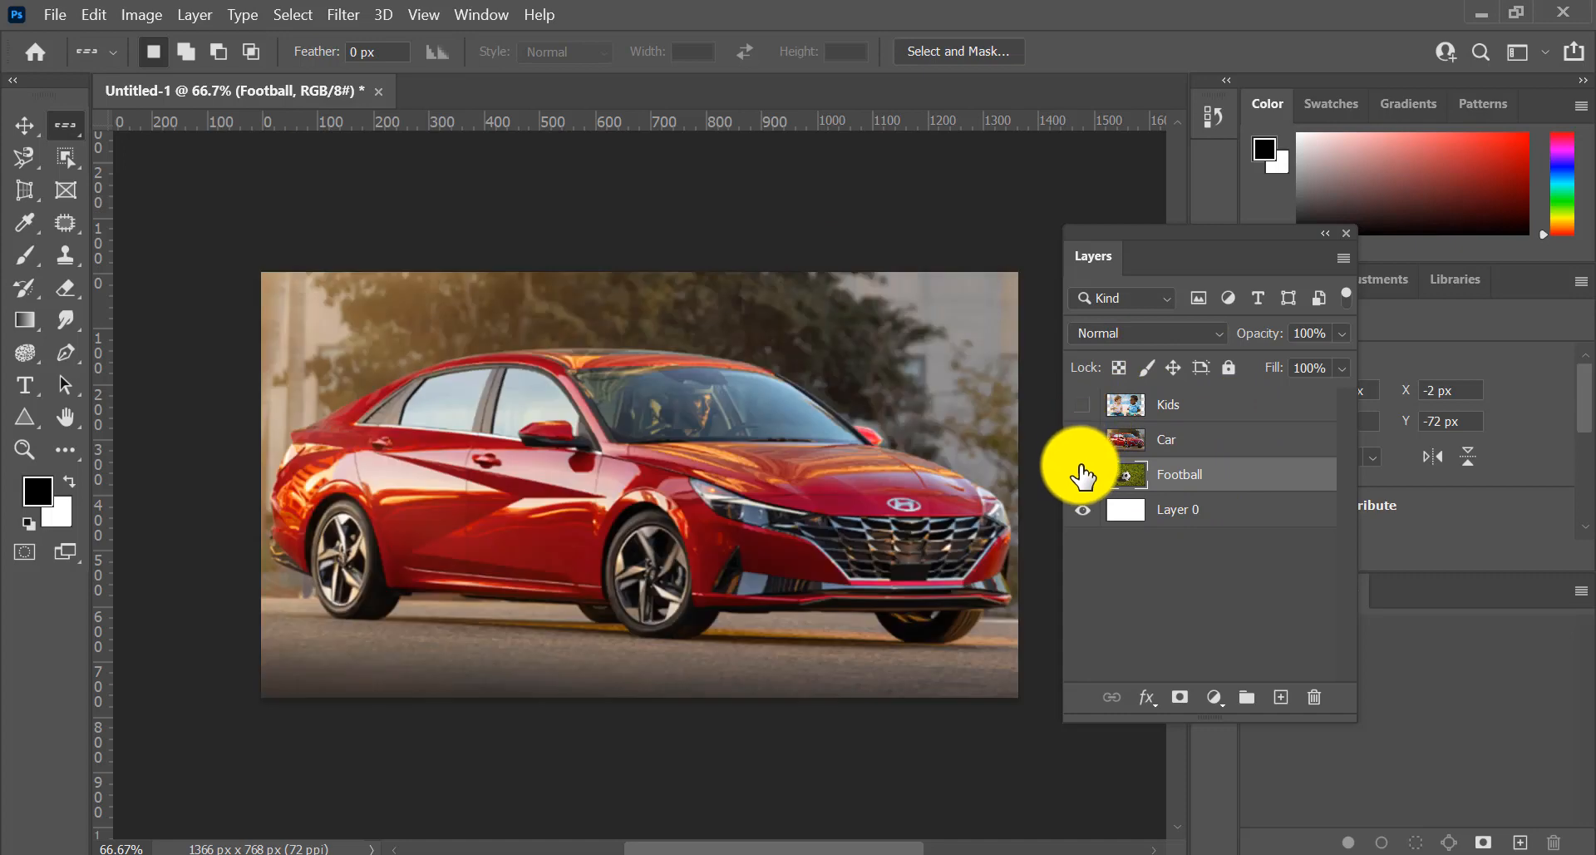
{"action": "left_click", "coordinate": [1083, 474]}
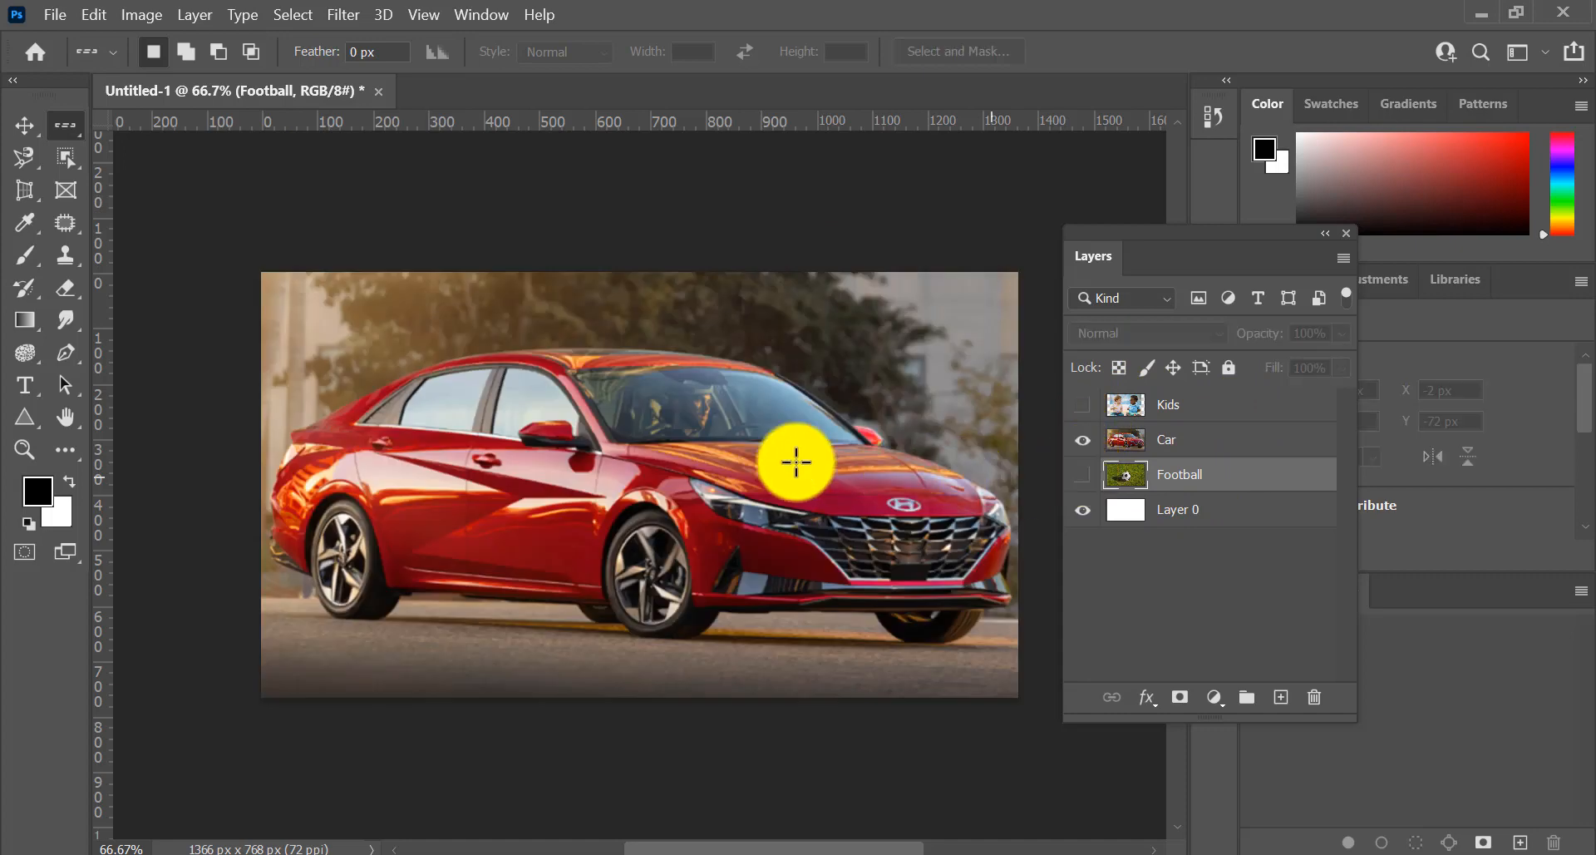
{"action": "left_click", "coordinate": [1206, 441]}
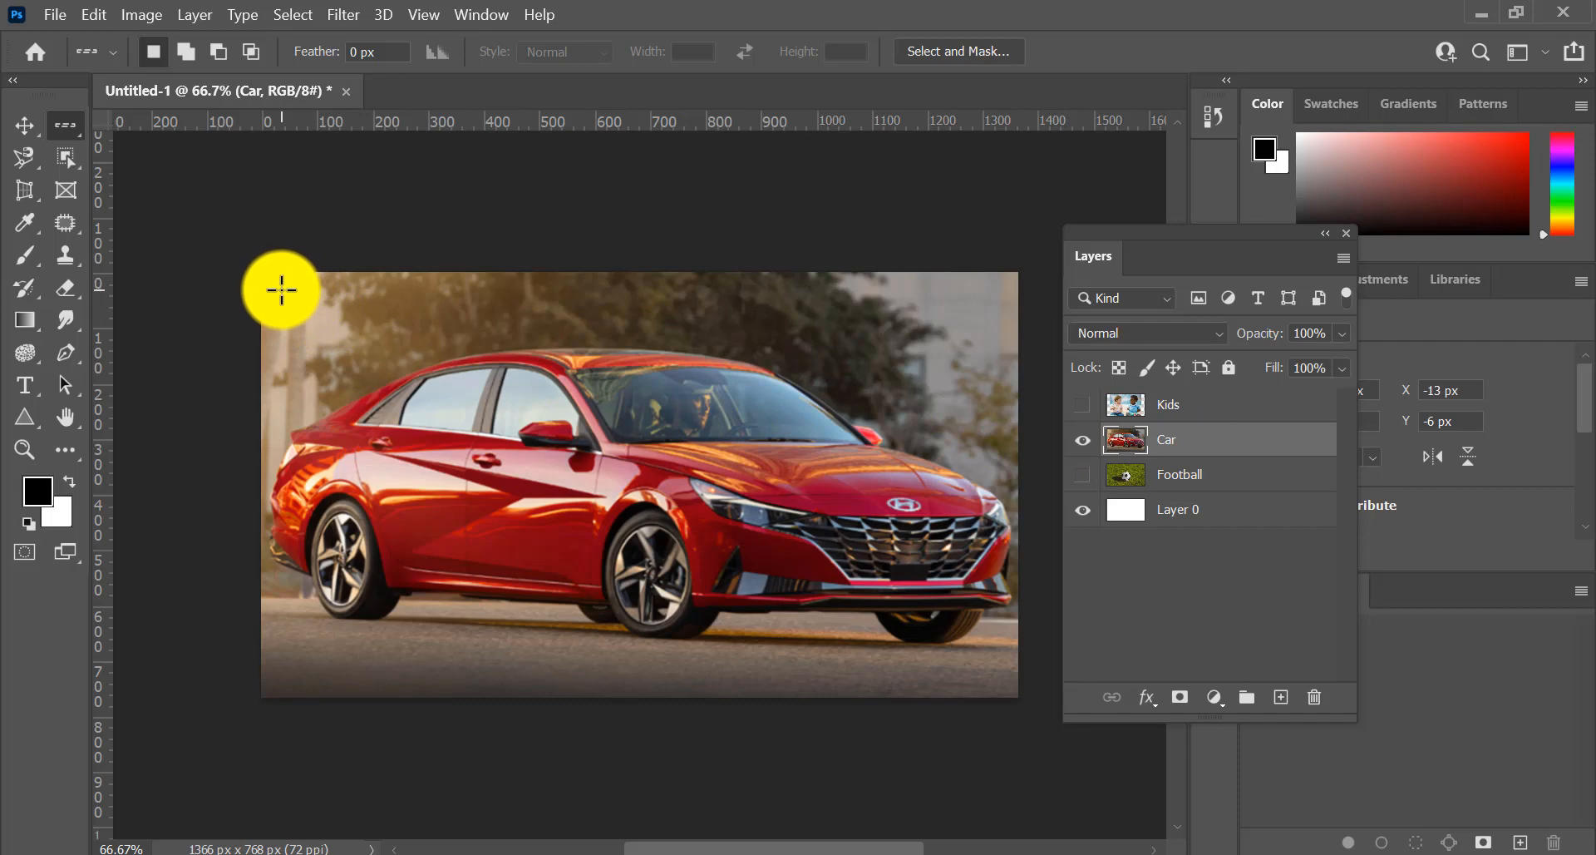
Step: Delete a series of single-pixel rows down the Car layer, from about Y 30 px to Y 736 px, and clear the selection
{"action": "left_click_drag", "start_coordinate": [282, 290], "coordinate": [289, 291]}
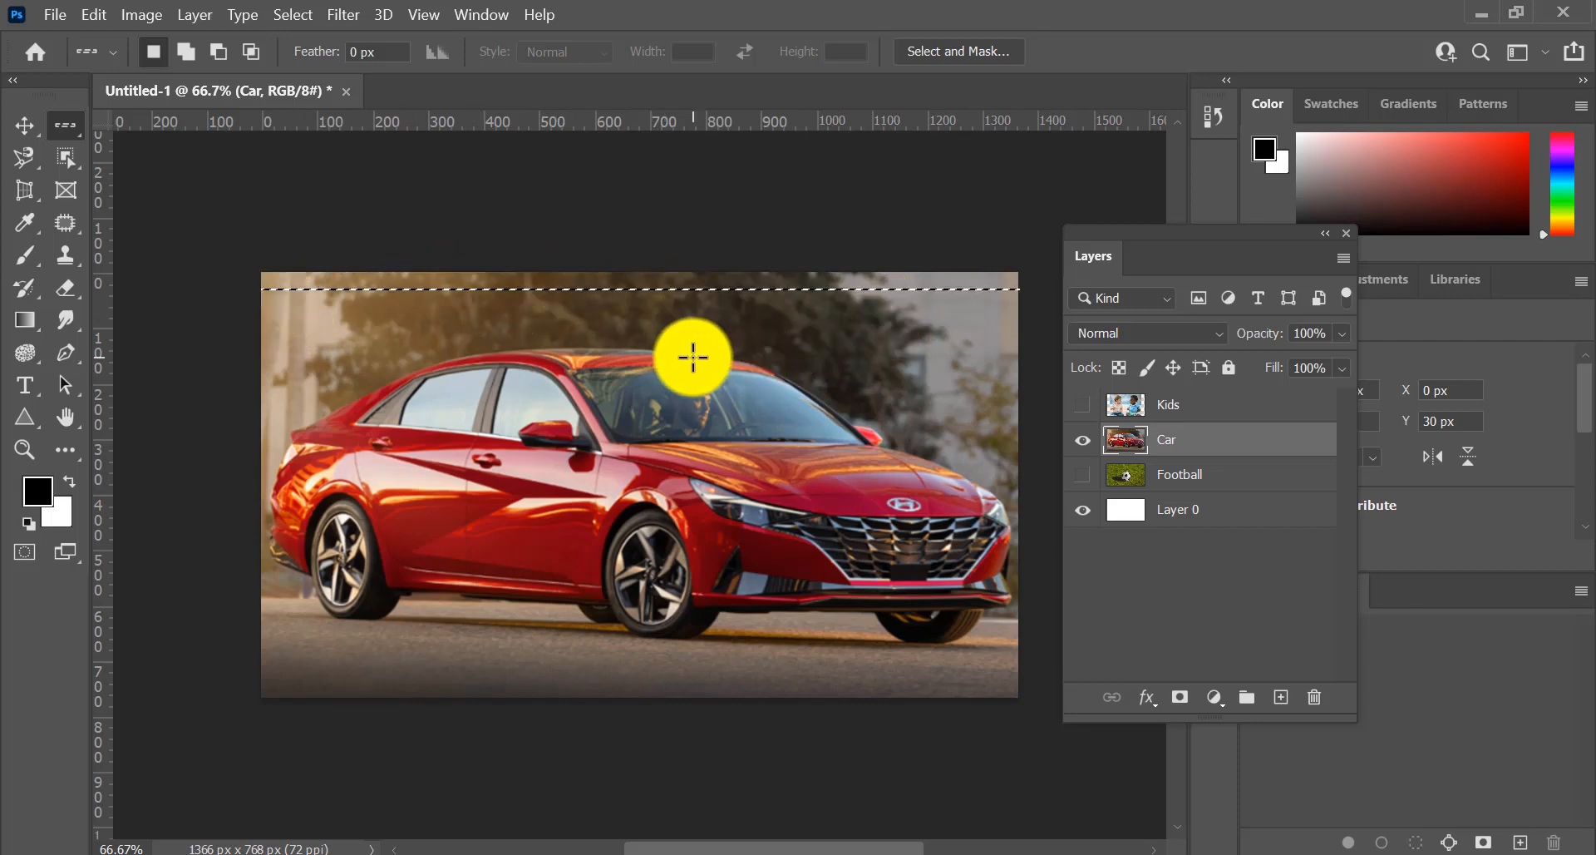
{"action": "left_click_drag", "start_coordinate": [634, 314], "coordinate": [677, 439]}
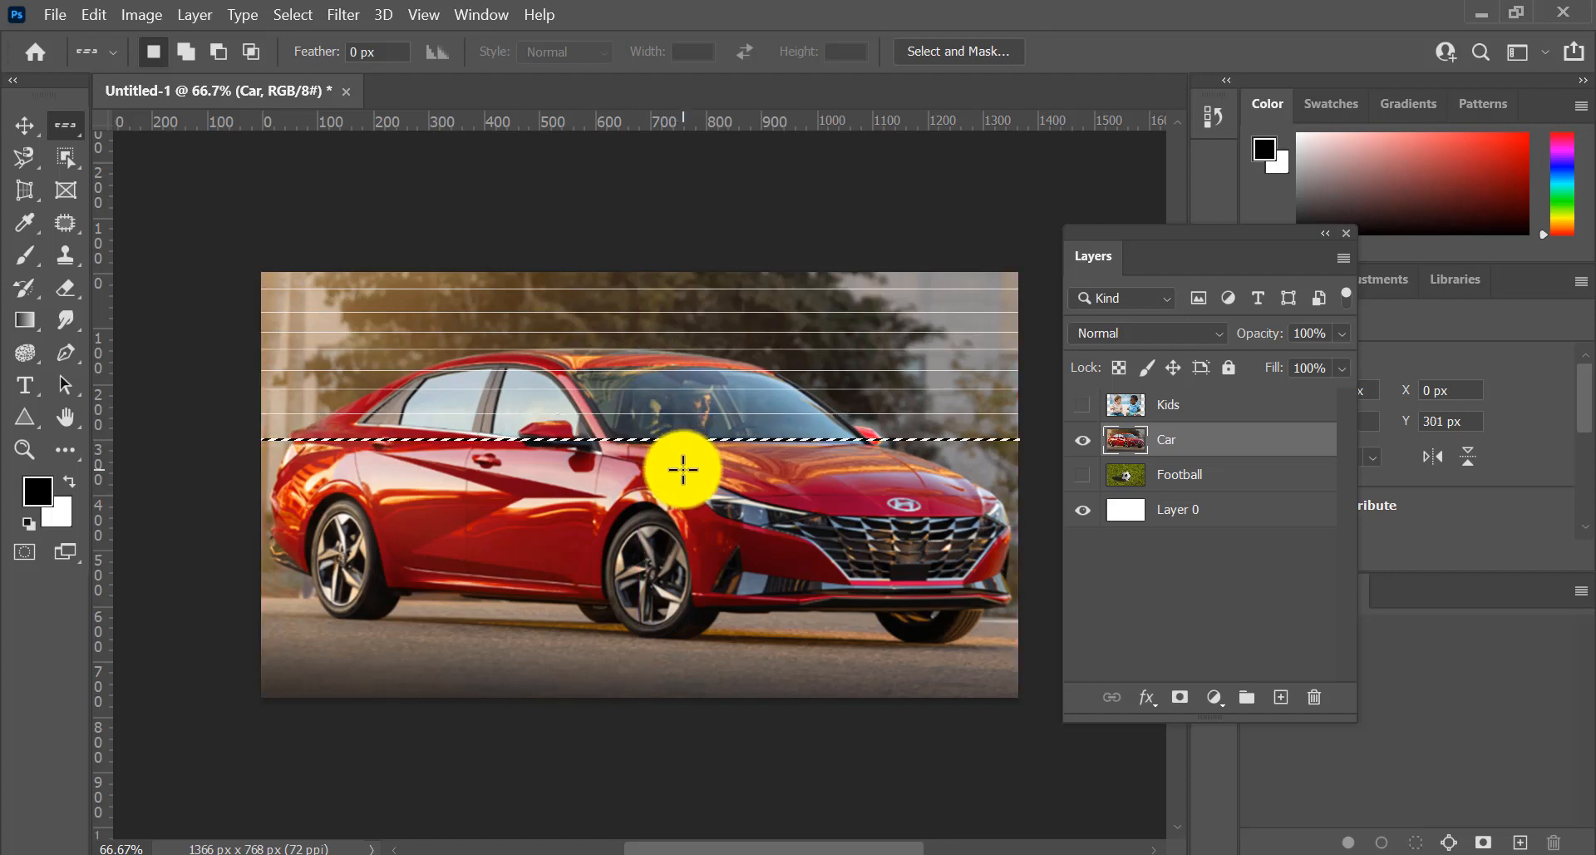
{"action": "left_click", "coordinate": [687, 464]}
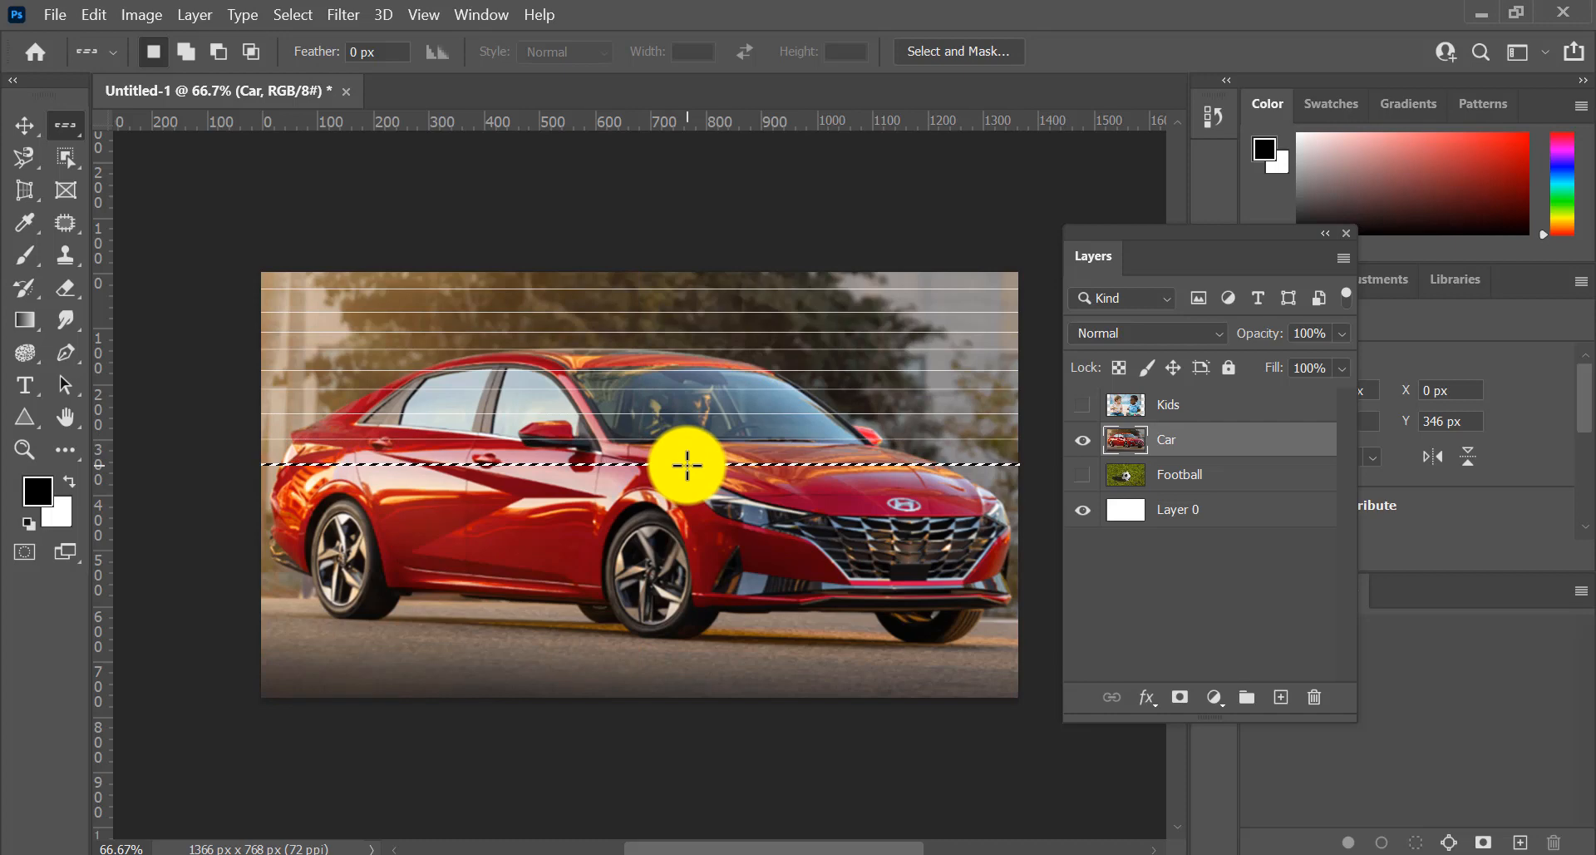
{"action": "left_click_drag", "start_coordinate": [688, 464], "coordinate": [731, 681]}
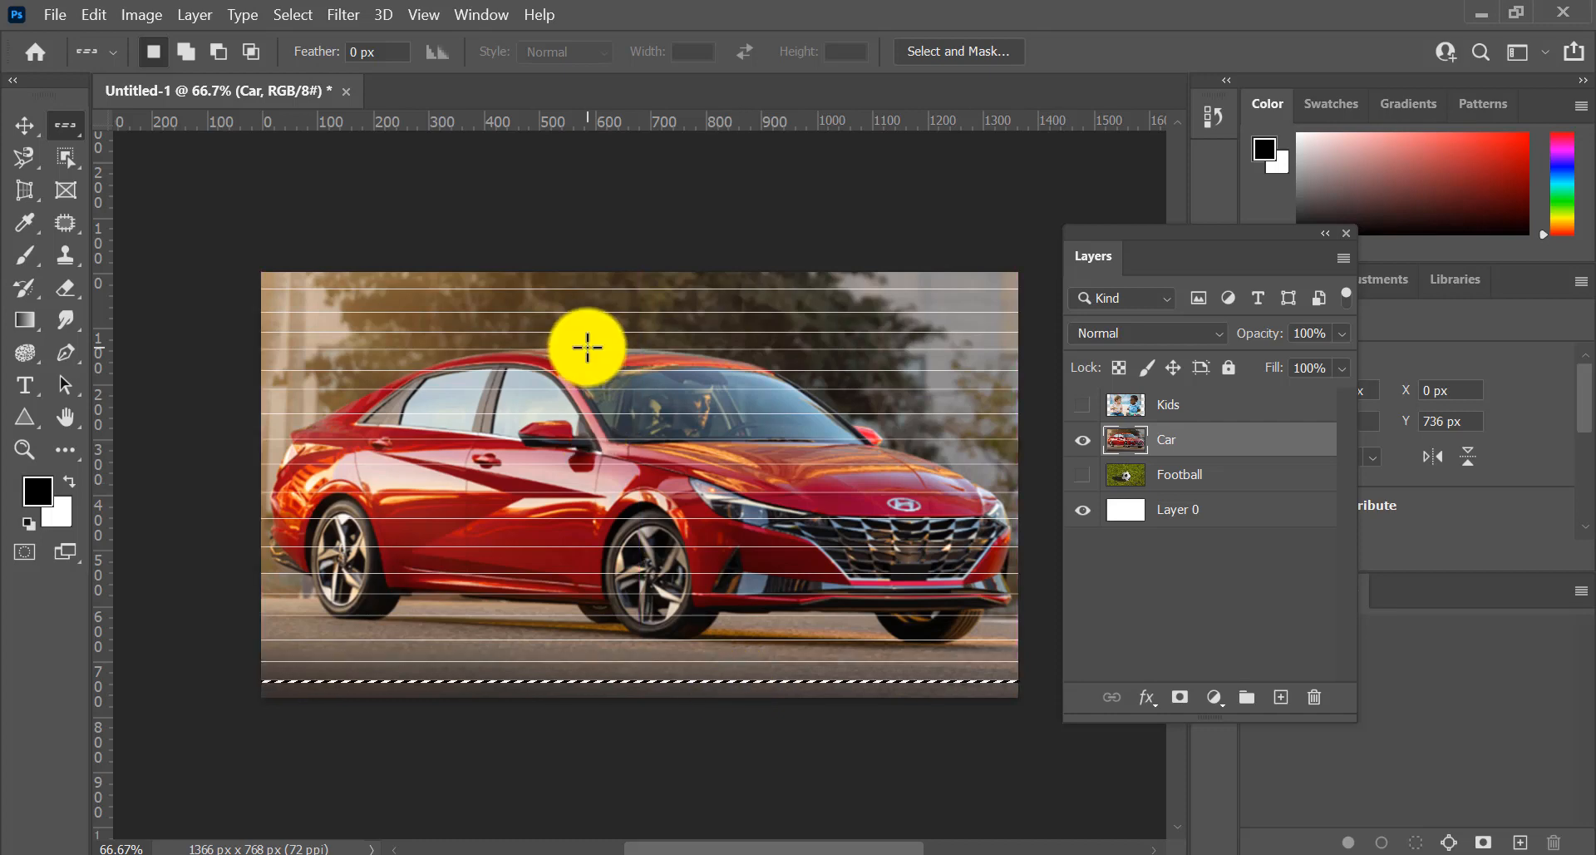
{"action": "key", "text": "ctrl+d"}
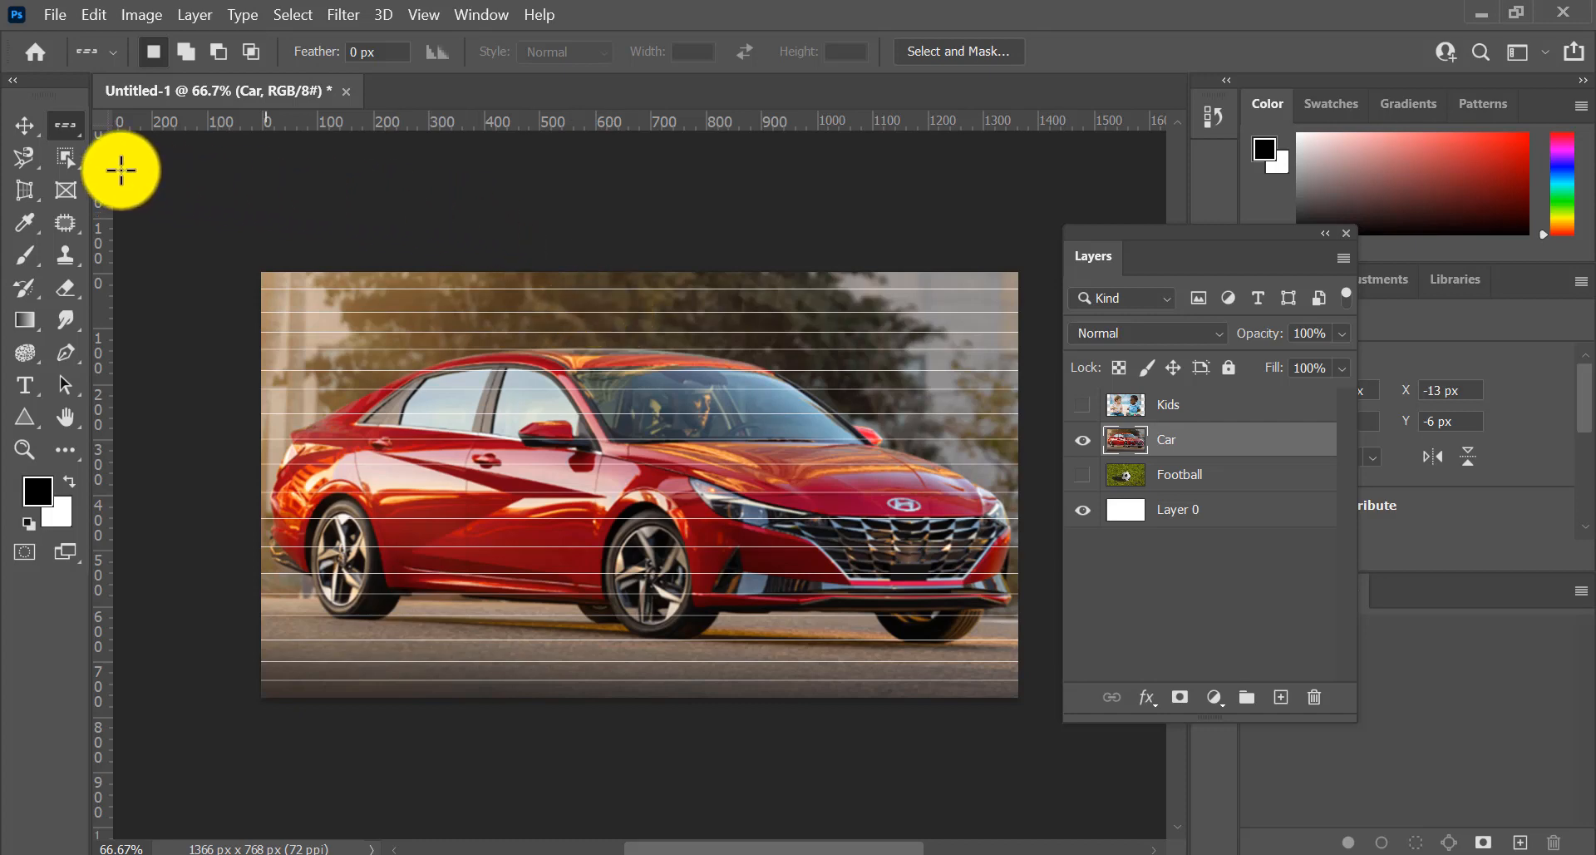
Step: With the Single Column Marquee tool, delete single-pixel columns across the Car layer from about X 42 px to X 1311 px, and clear the selection
{"action": "right_click", "coordinate": [67, 131]}
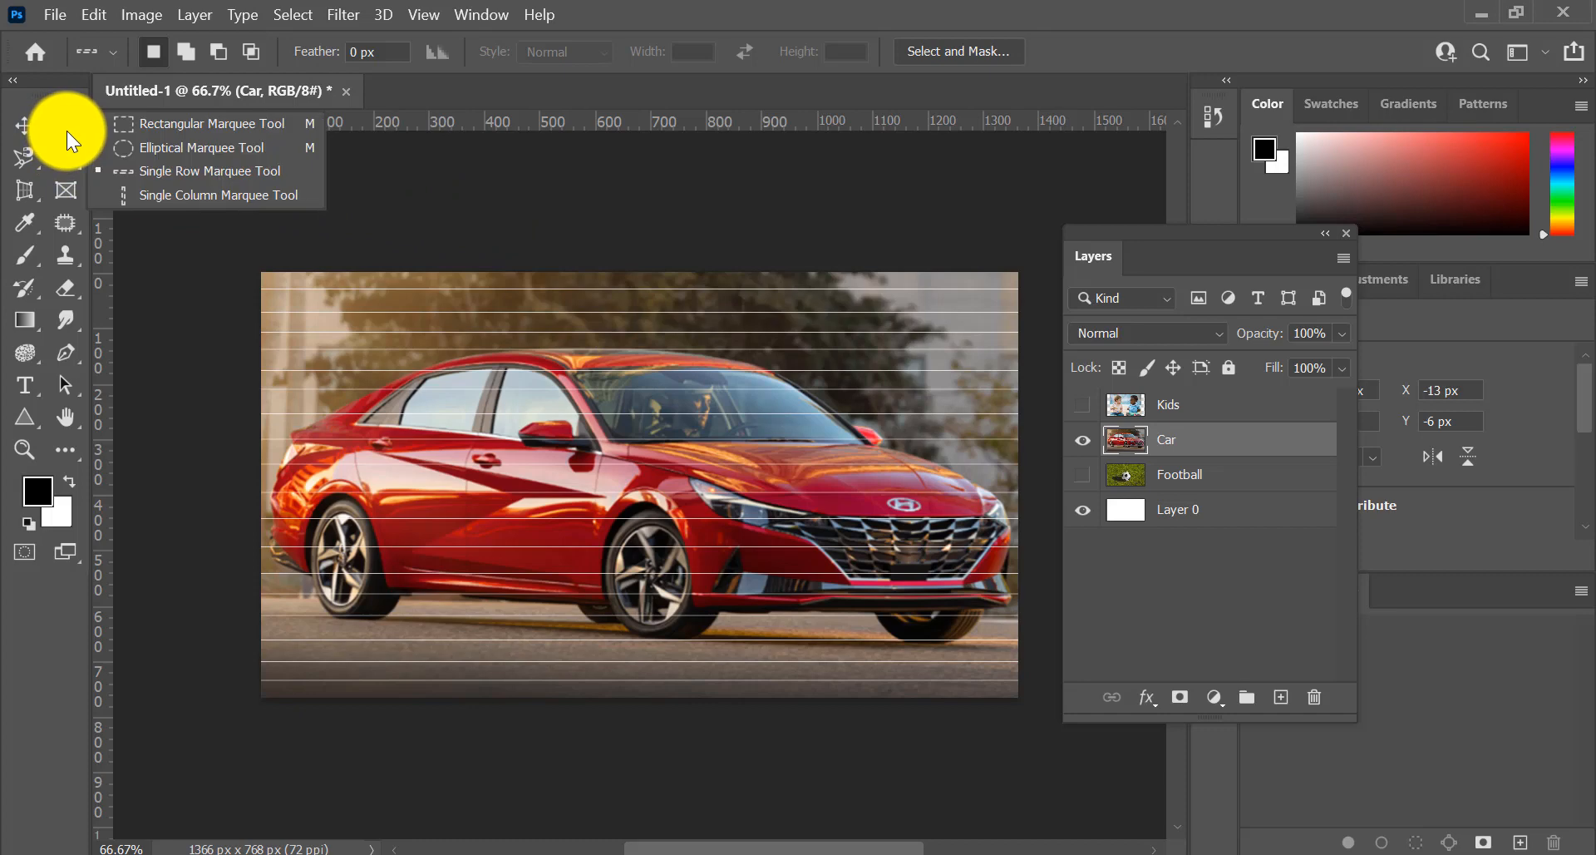
{"action": "left_click", "coordinate": [308, 192]}
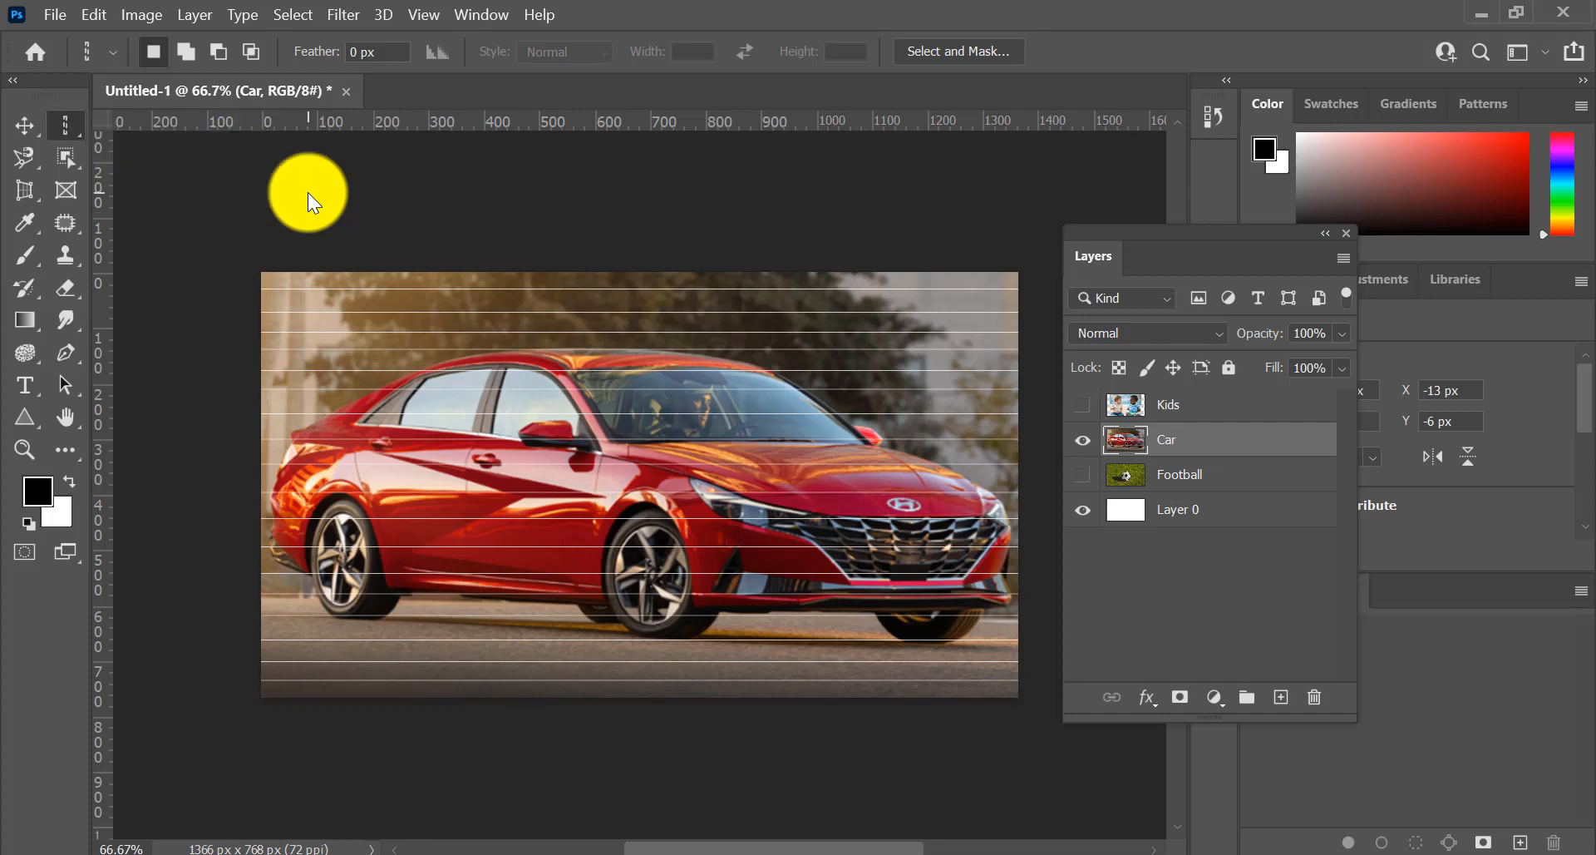
{"action": "left_click", "coordinate": [285, 279]}
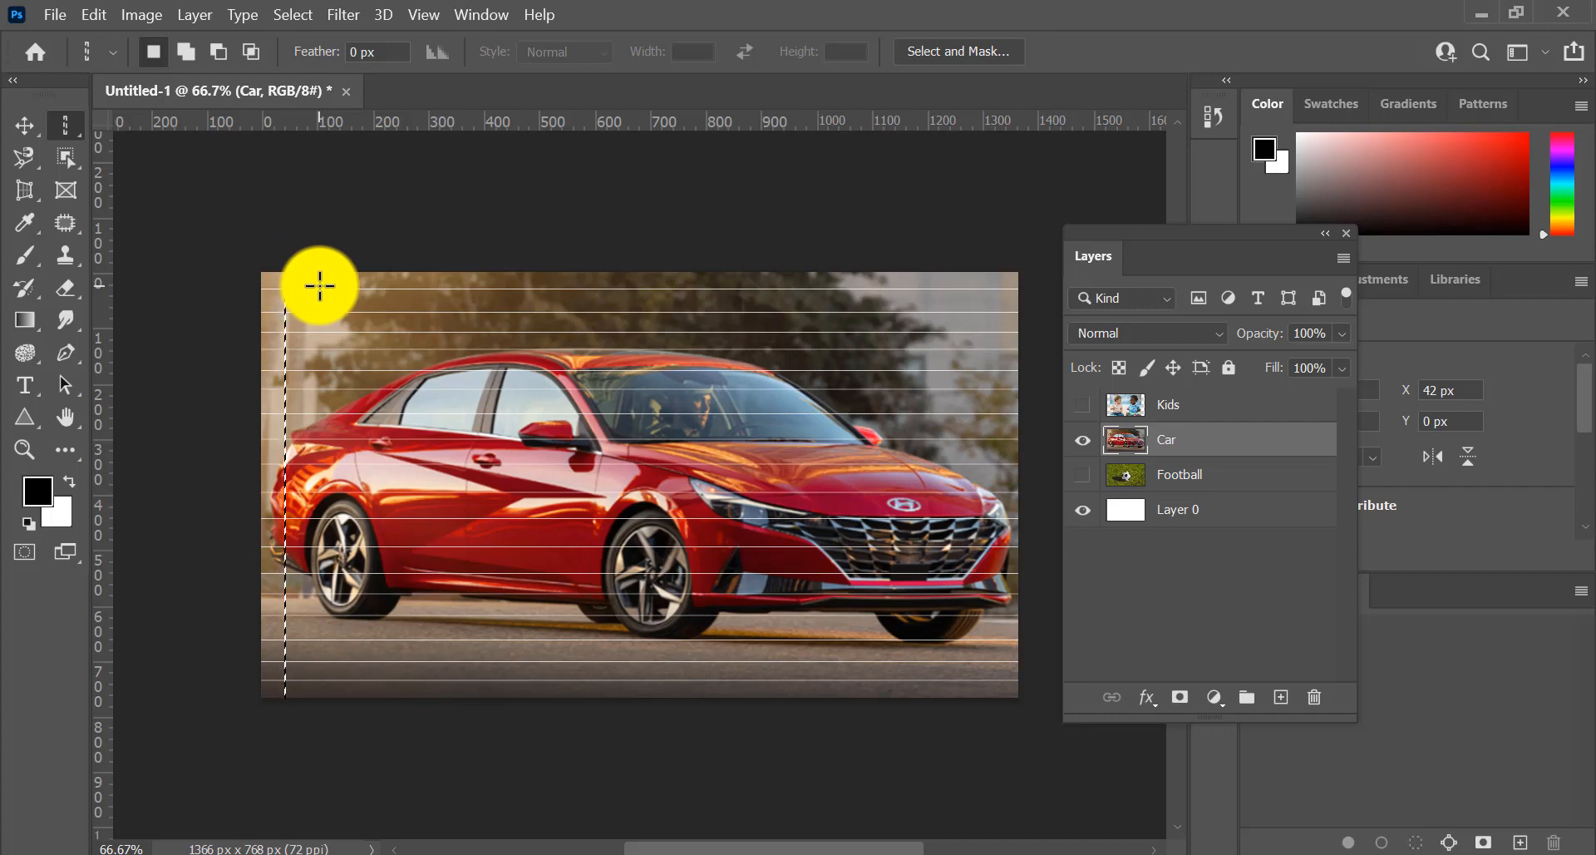
{"action": "left_click", "coordinate": [320, 286]}
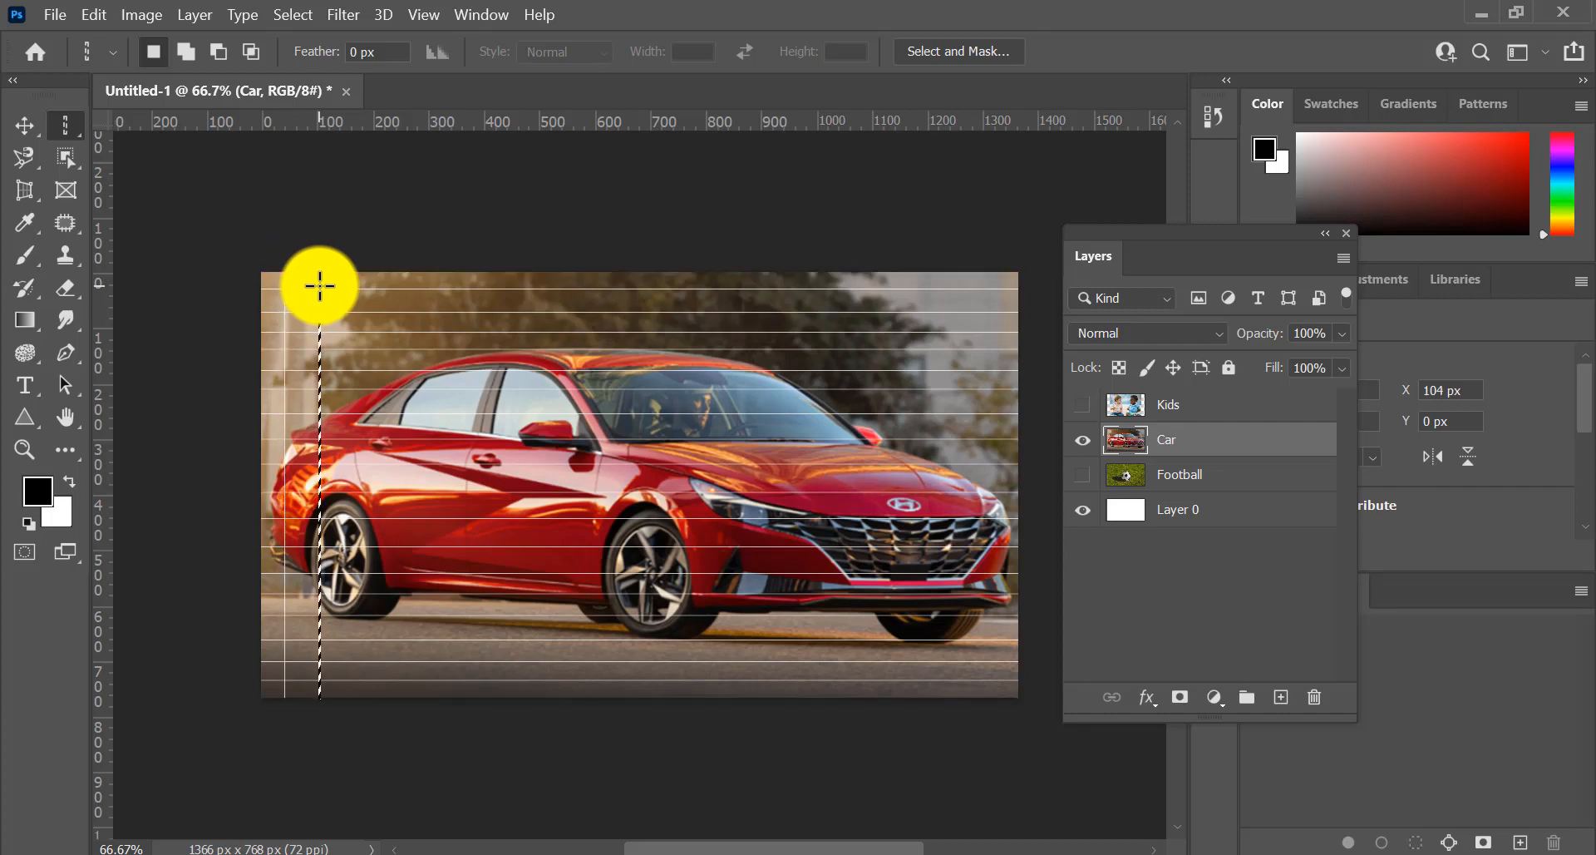
{"action": "left_click", "coordinate": [349, 284]}
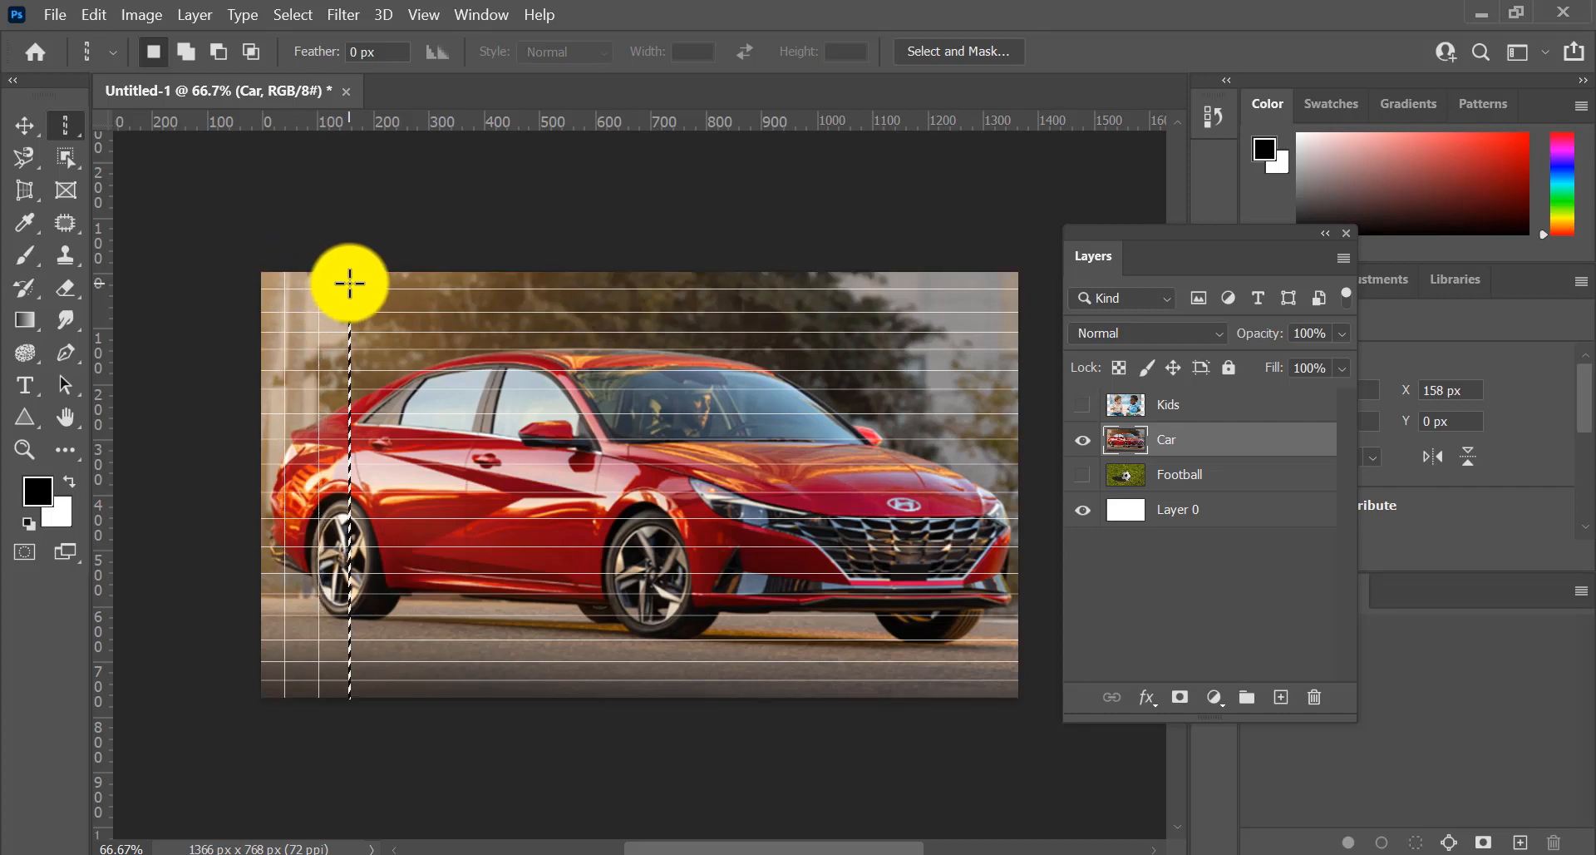
{"action": "left_click", "coordinate": [392, 281]}
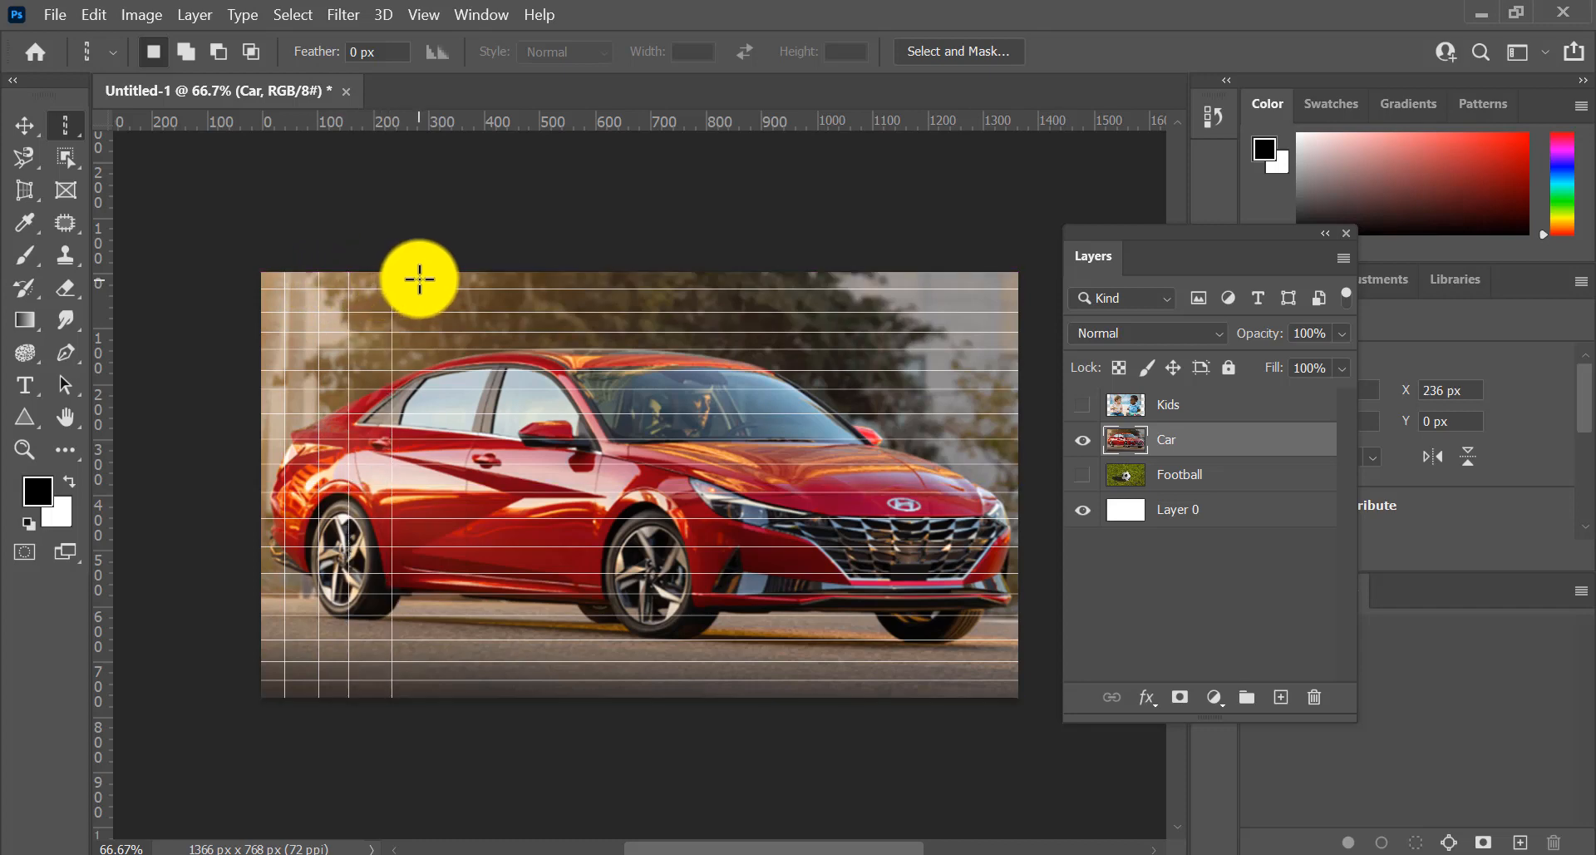
{"action": "left_click", "coordinate": [420, 280]}
{"action": "left_click", "coordinate": [451, 279]}
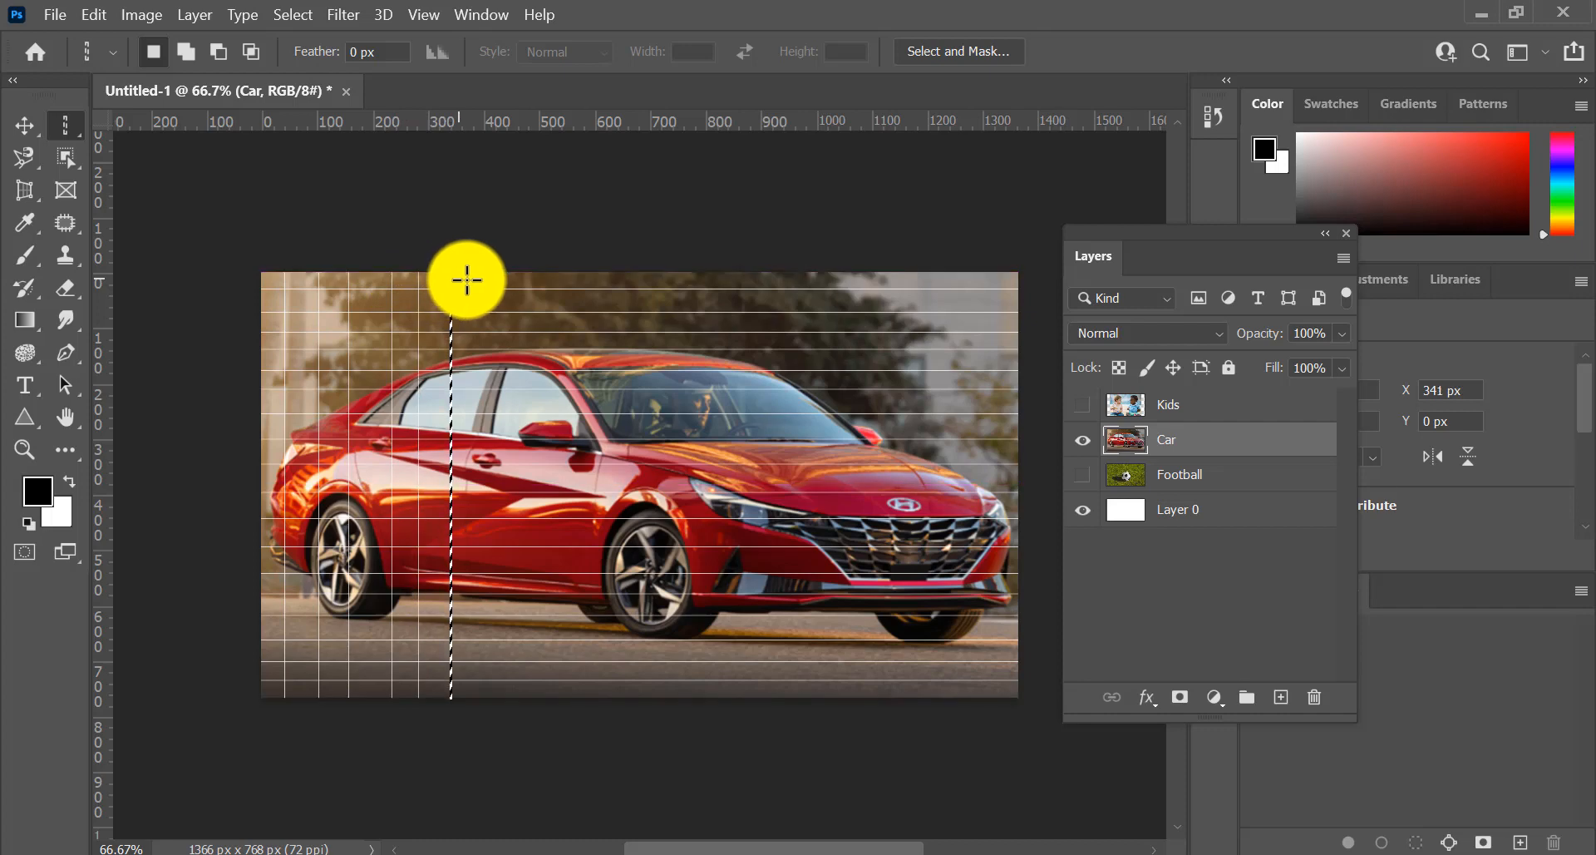
{"action": "left_click", "coordinate": [482, 280]}
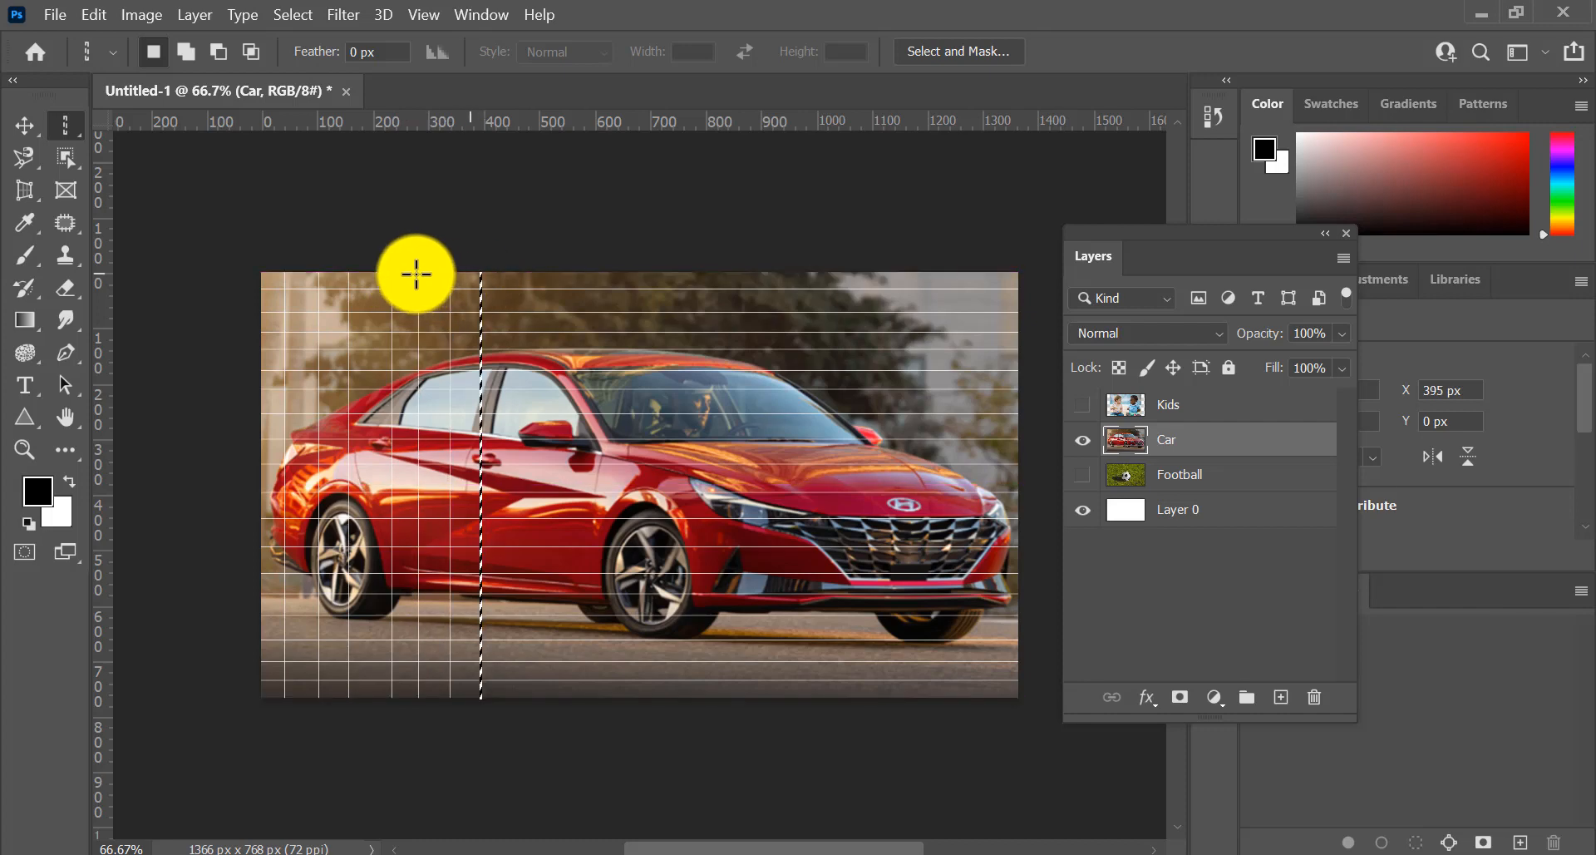
{"action": "left_click", "coordinate": [371, 281]}
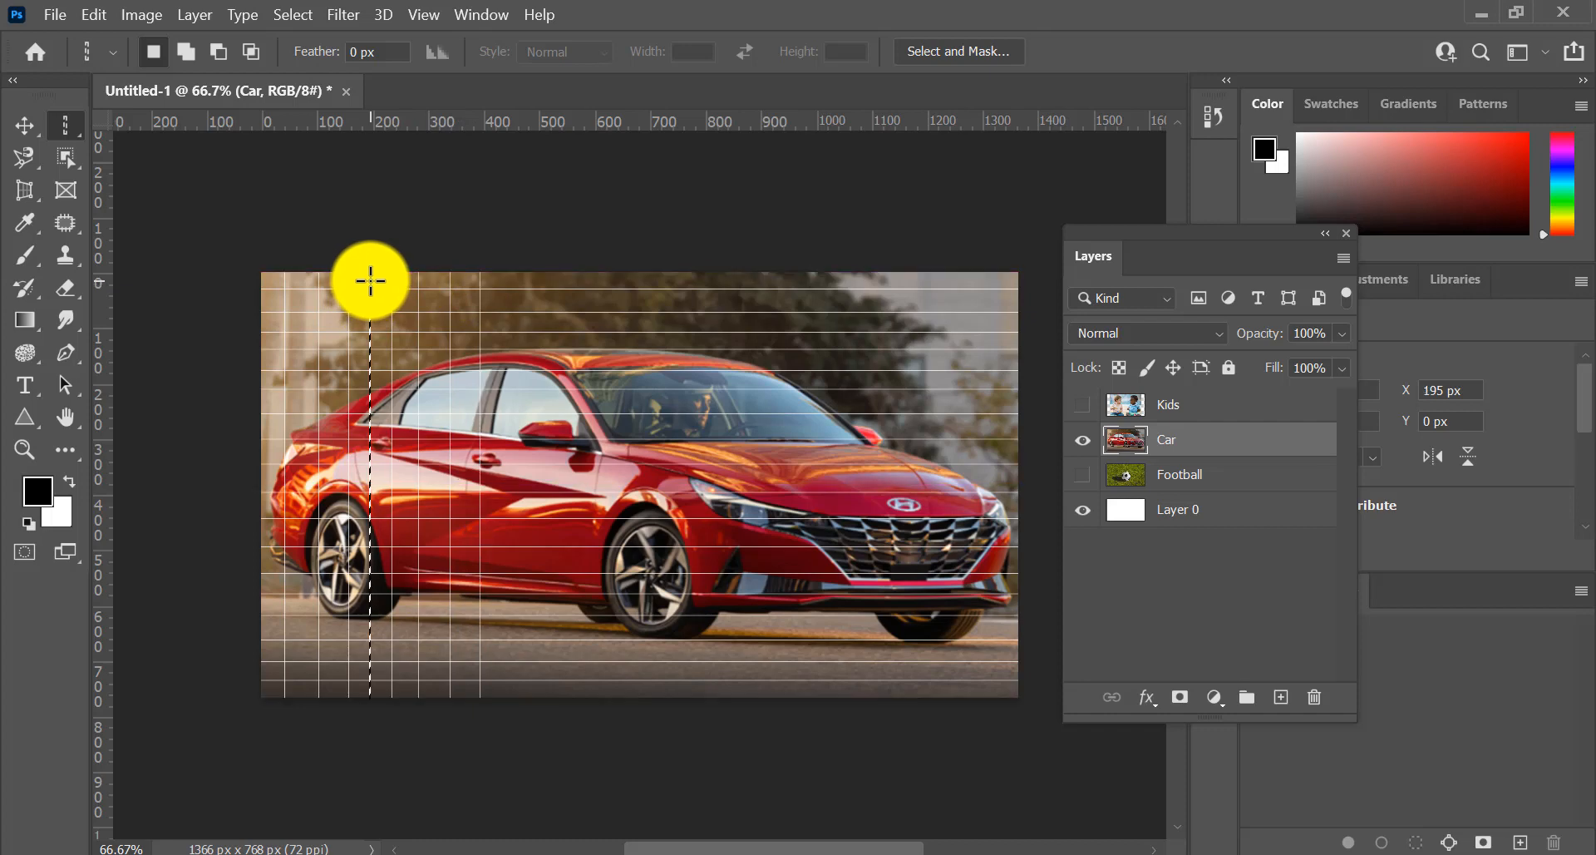
{"action": "left_click", "coordinate": [509, 273]}
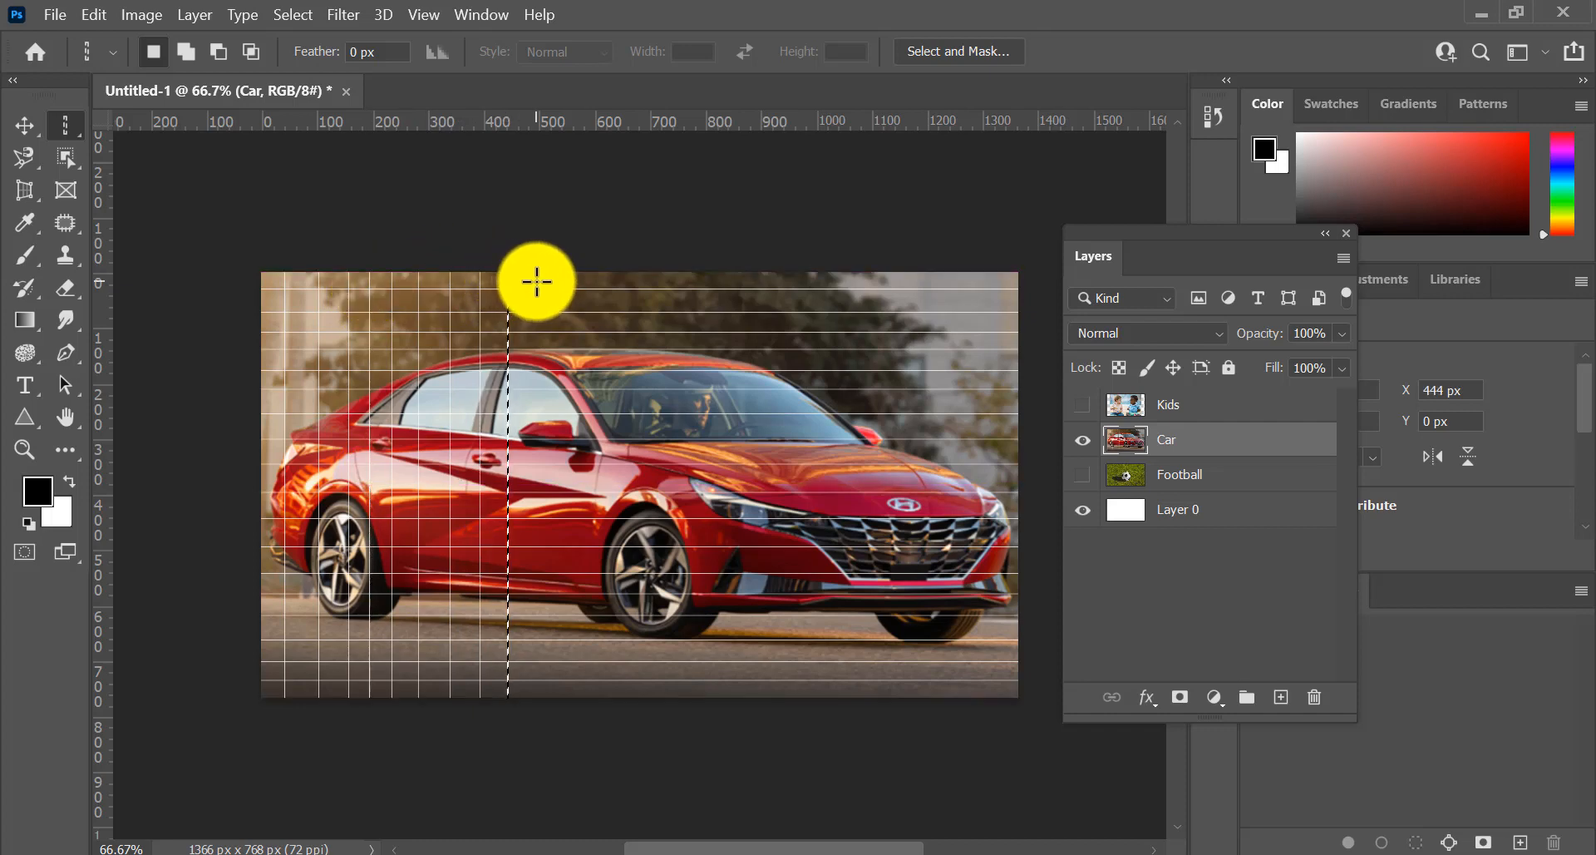
{"action": "left_click", "coordinate": [537, 282]}
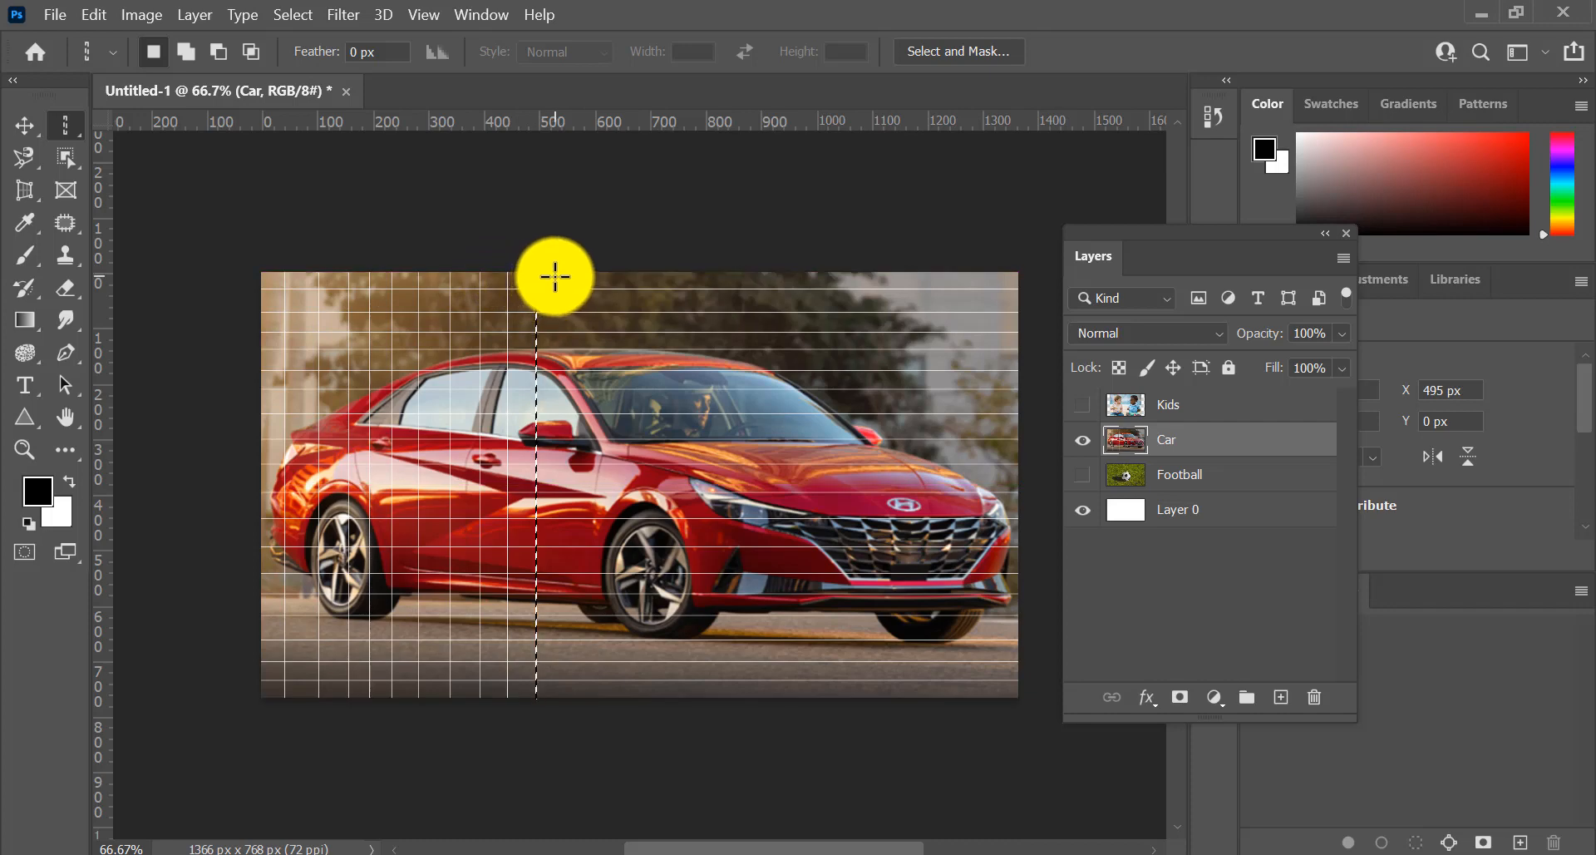
{"action": "left_click", "coordinate": [564, 277]}
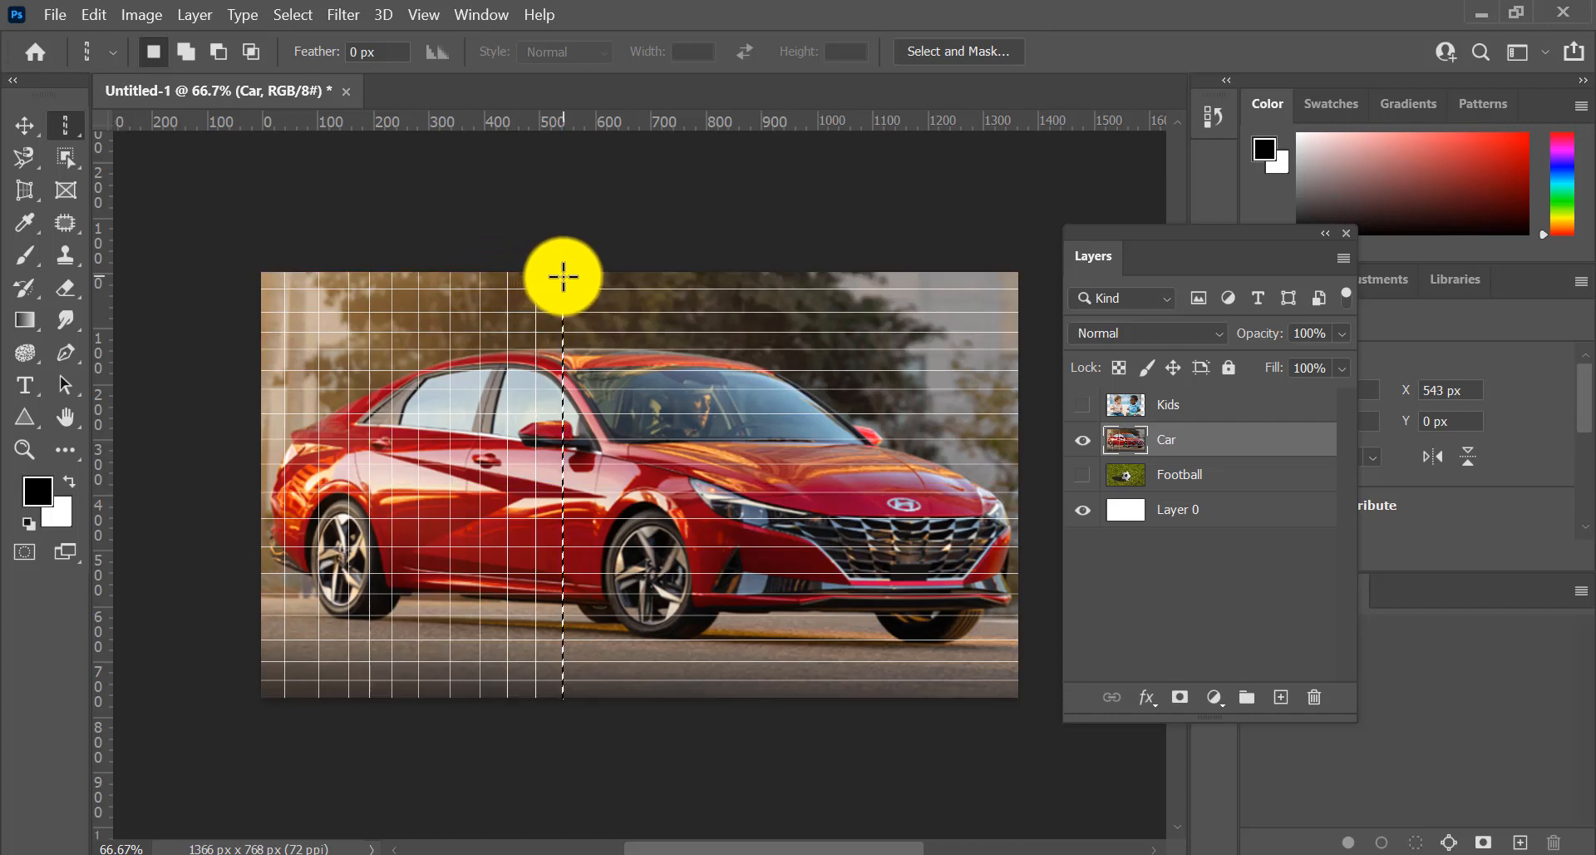
{"action": "left_click", "coordinate": [590, 277]}
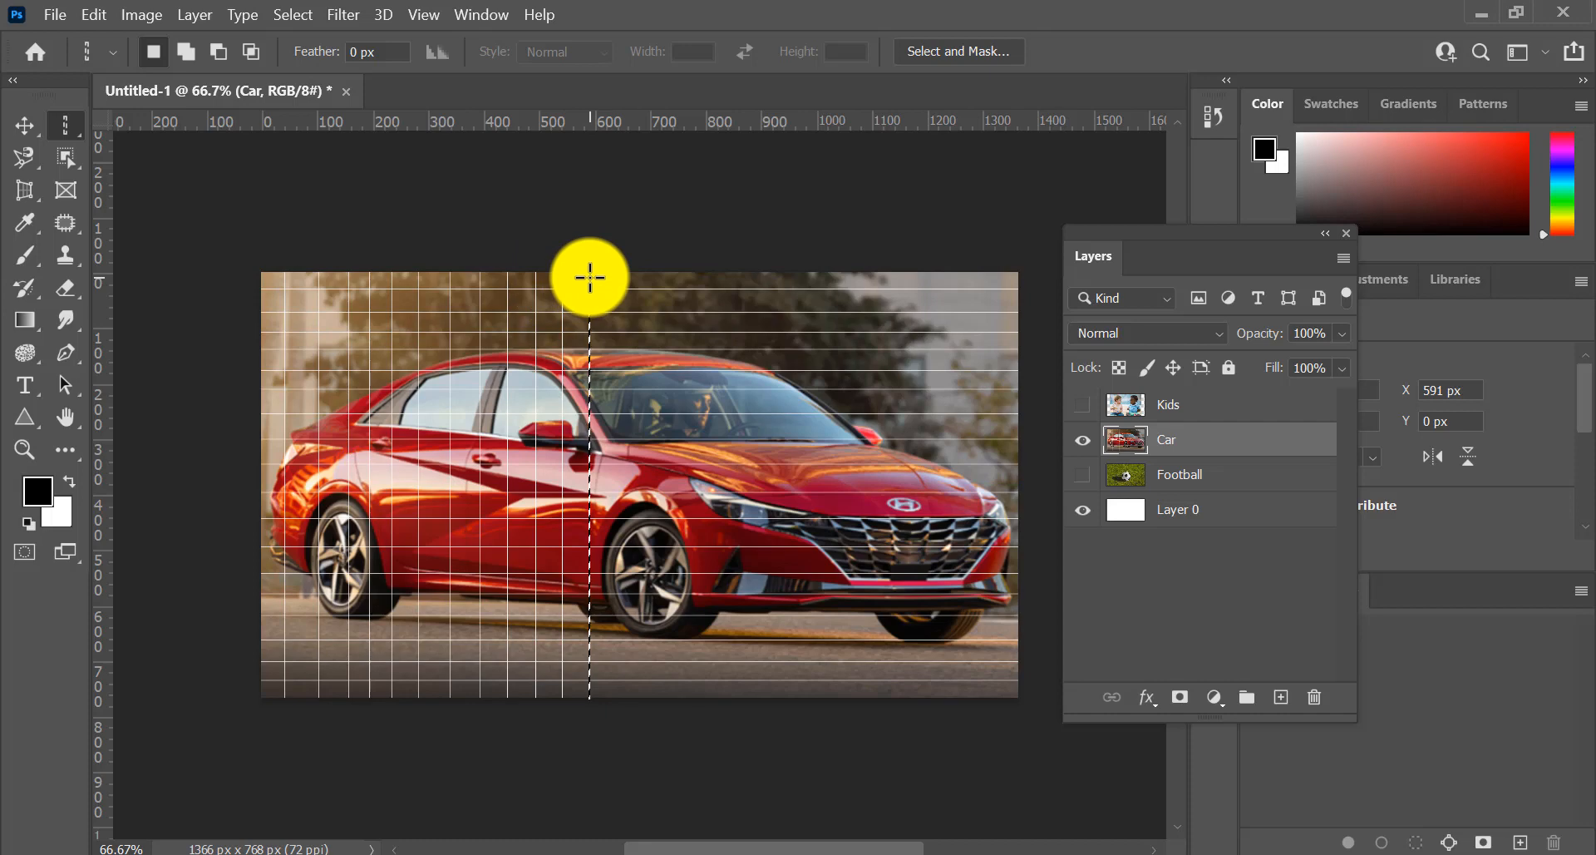
{"action": "left_click", "coordinate": [621, 281]}
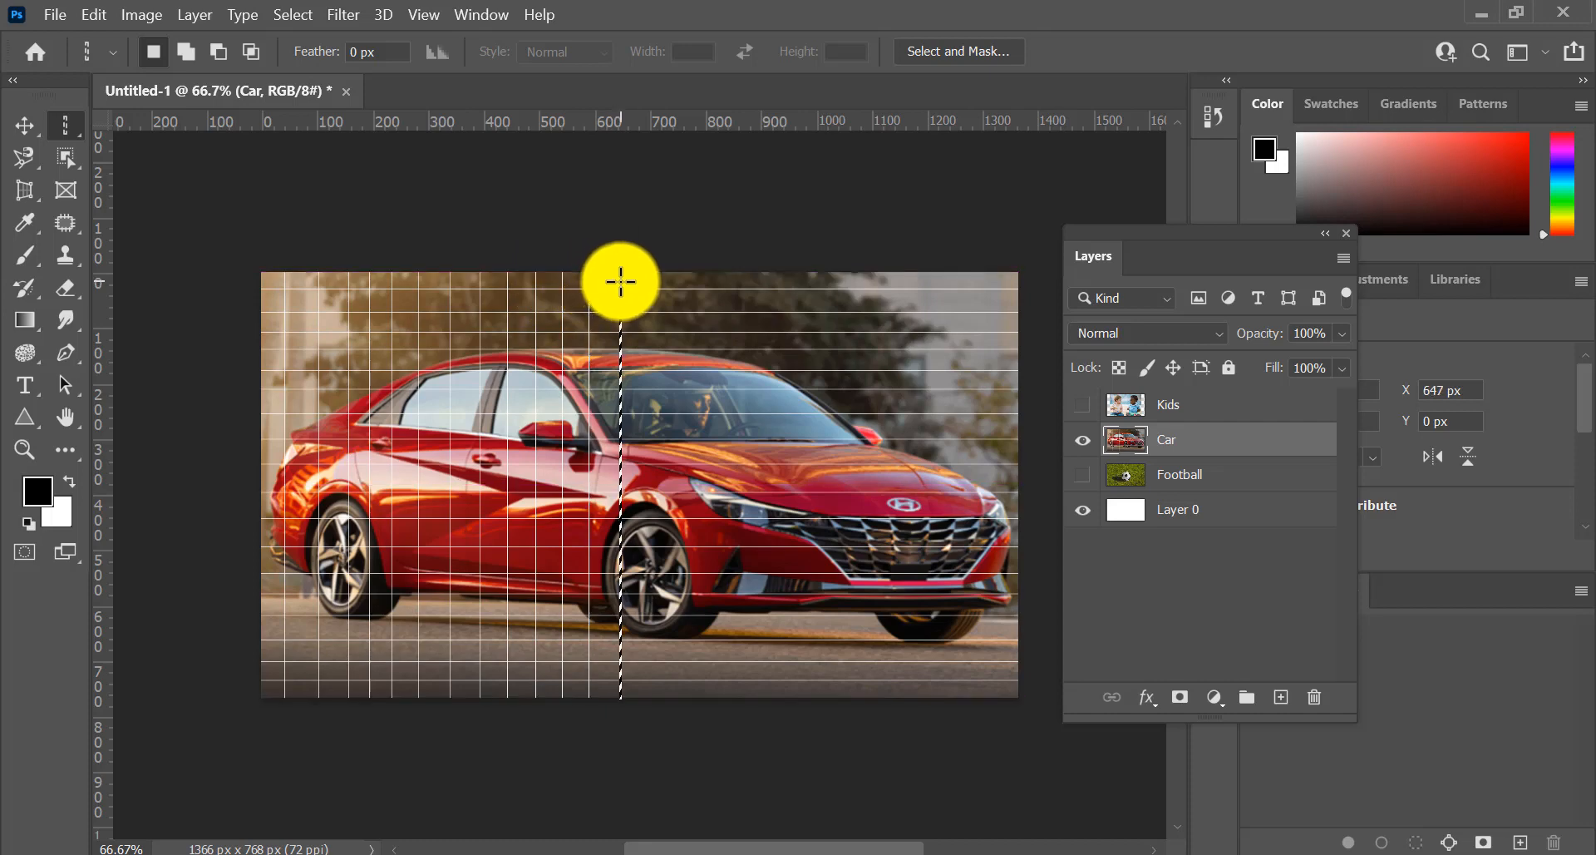
{"action": "left_click", "coordinate": [650, 281]}
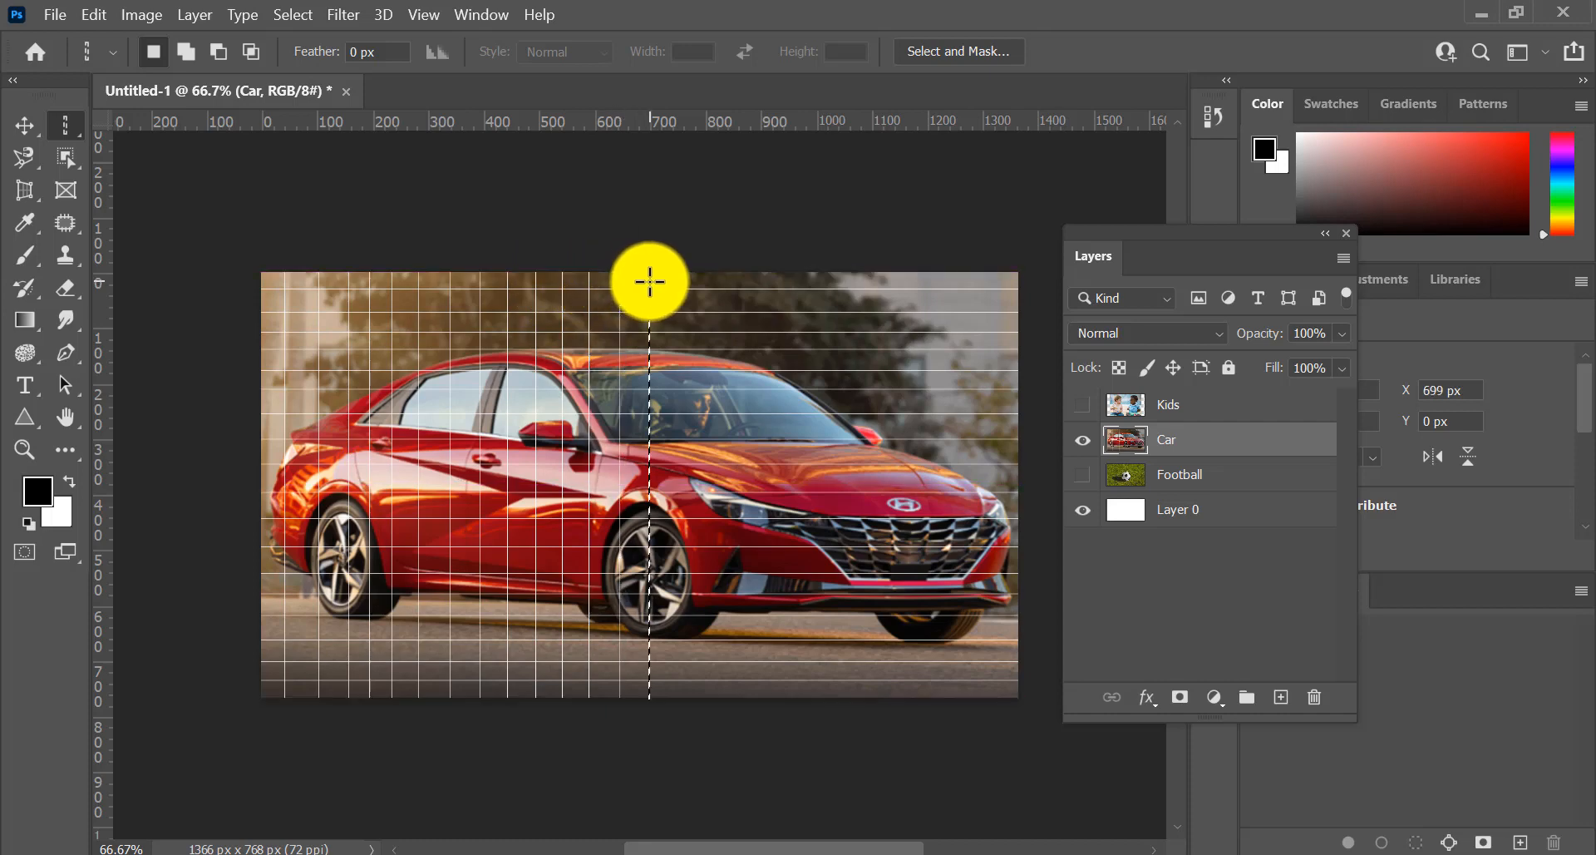
{"action": "left_click", "coordinate": [682, 281]}
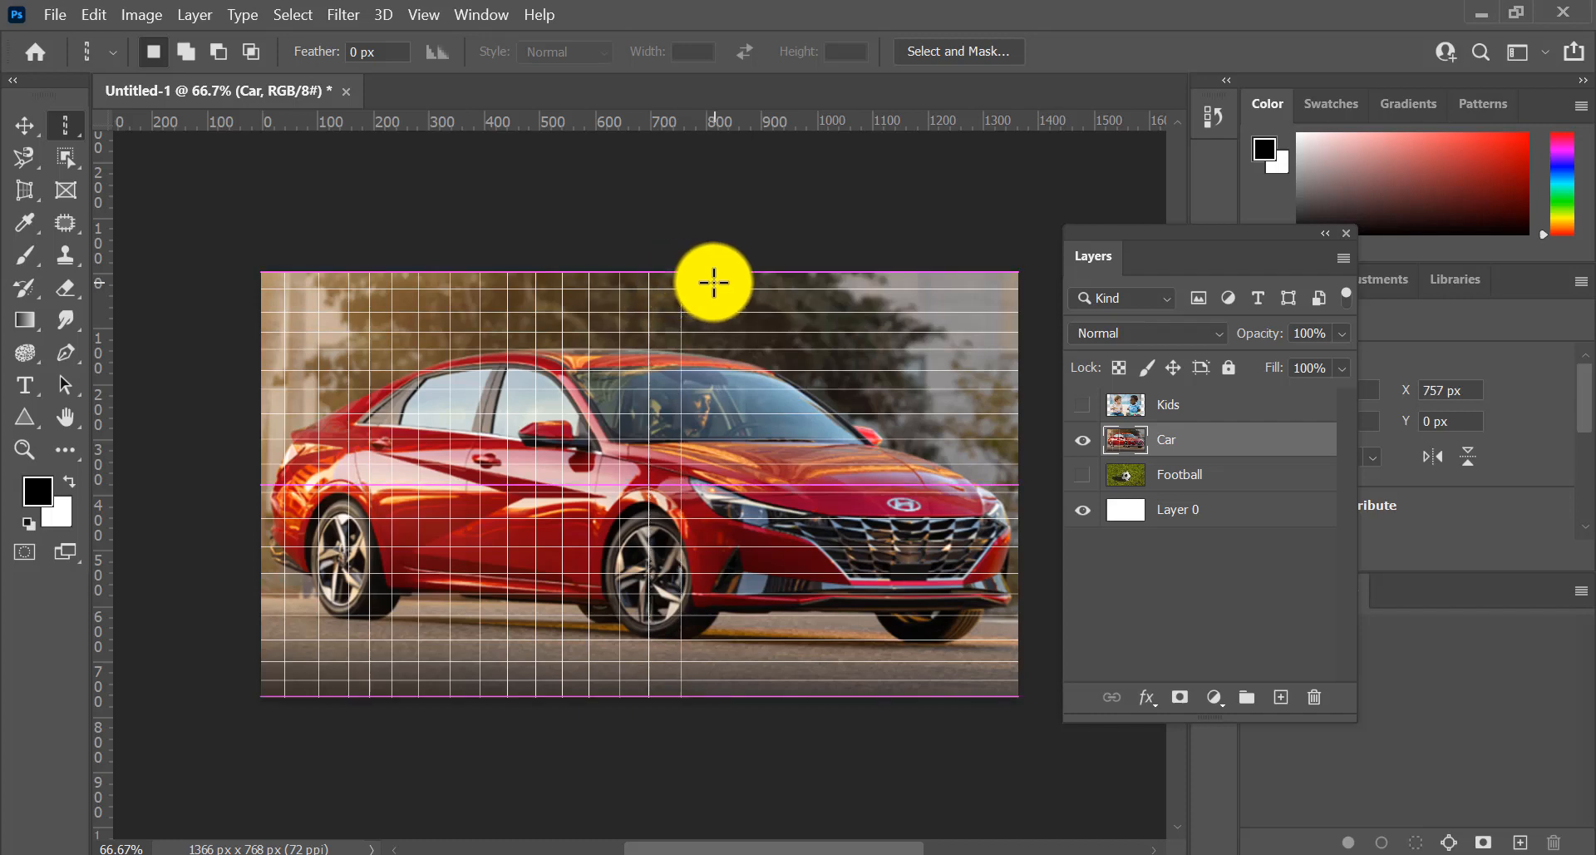
{"action": "left_click", "coordinate": [713, 283]}
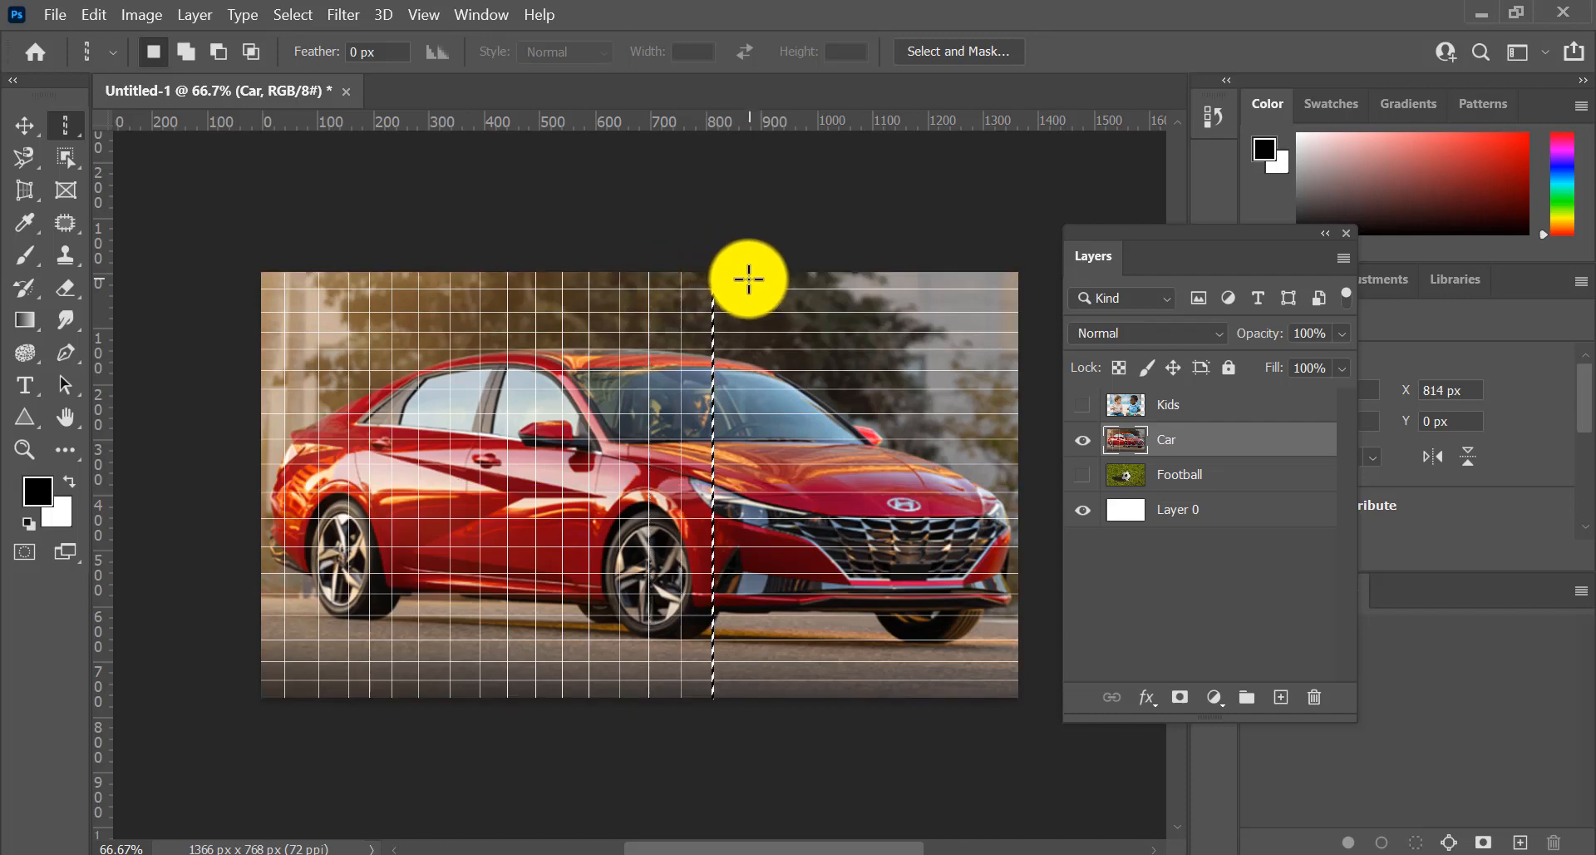
{"action": "left_click", "coordinate": [748, 281]}
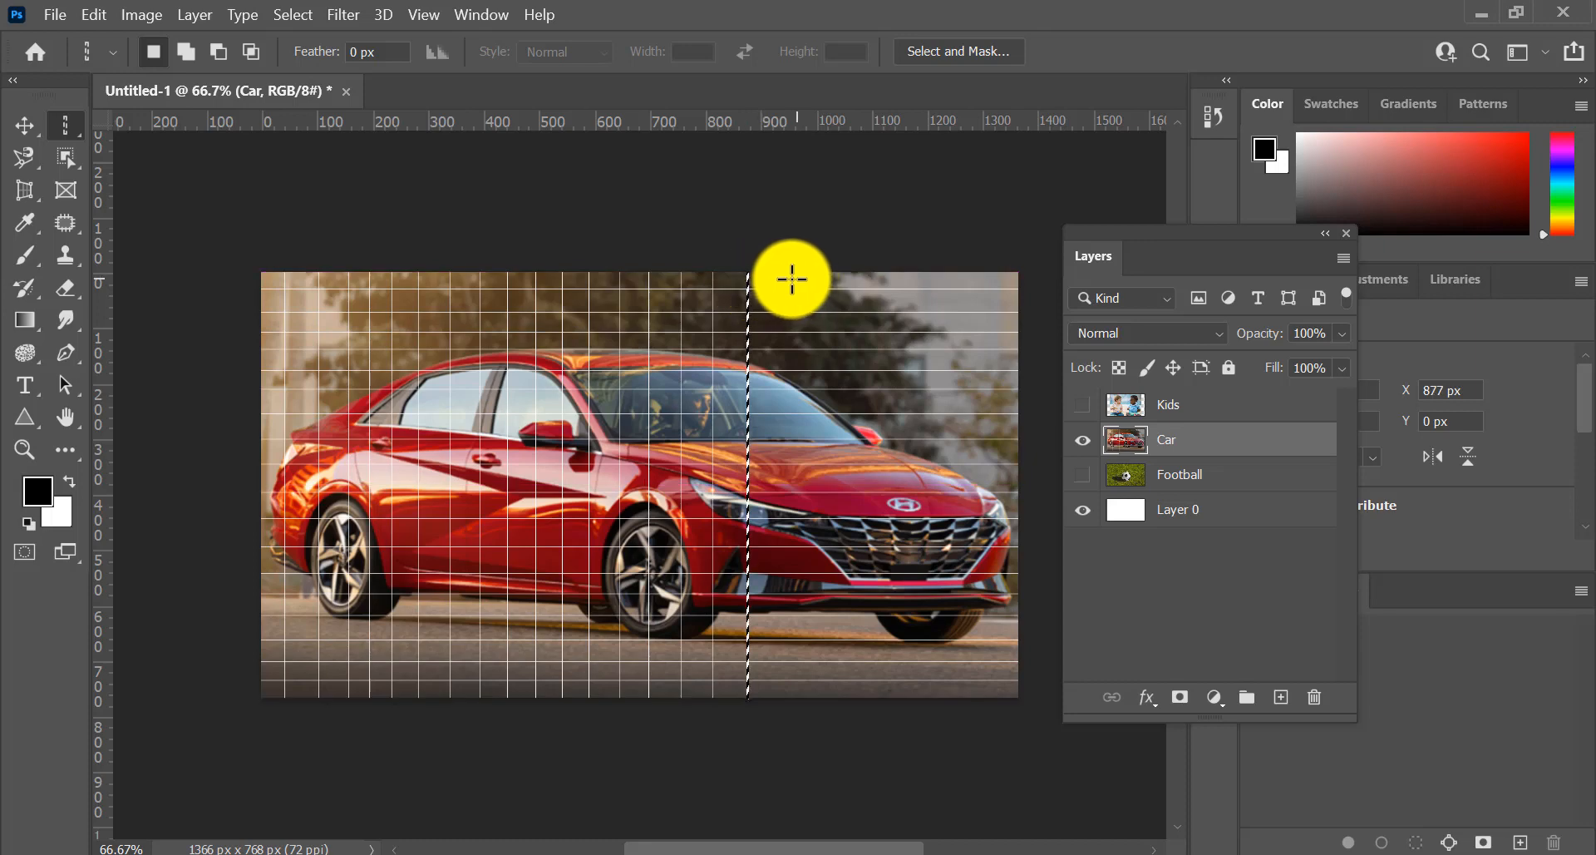
{"action": "left_click", "coordinate": [783, 281]}
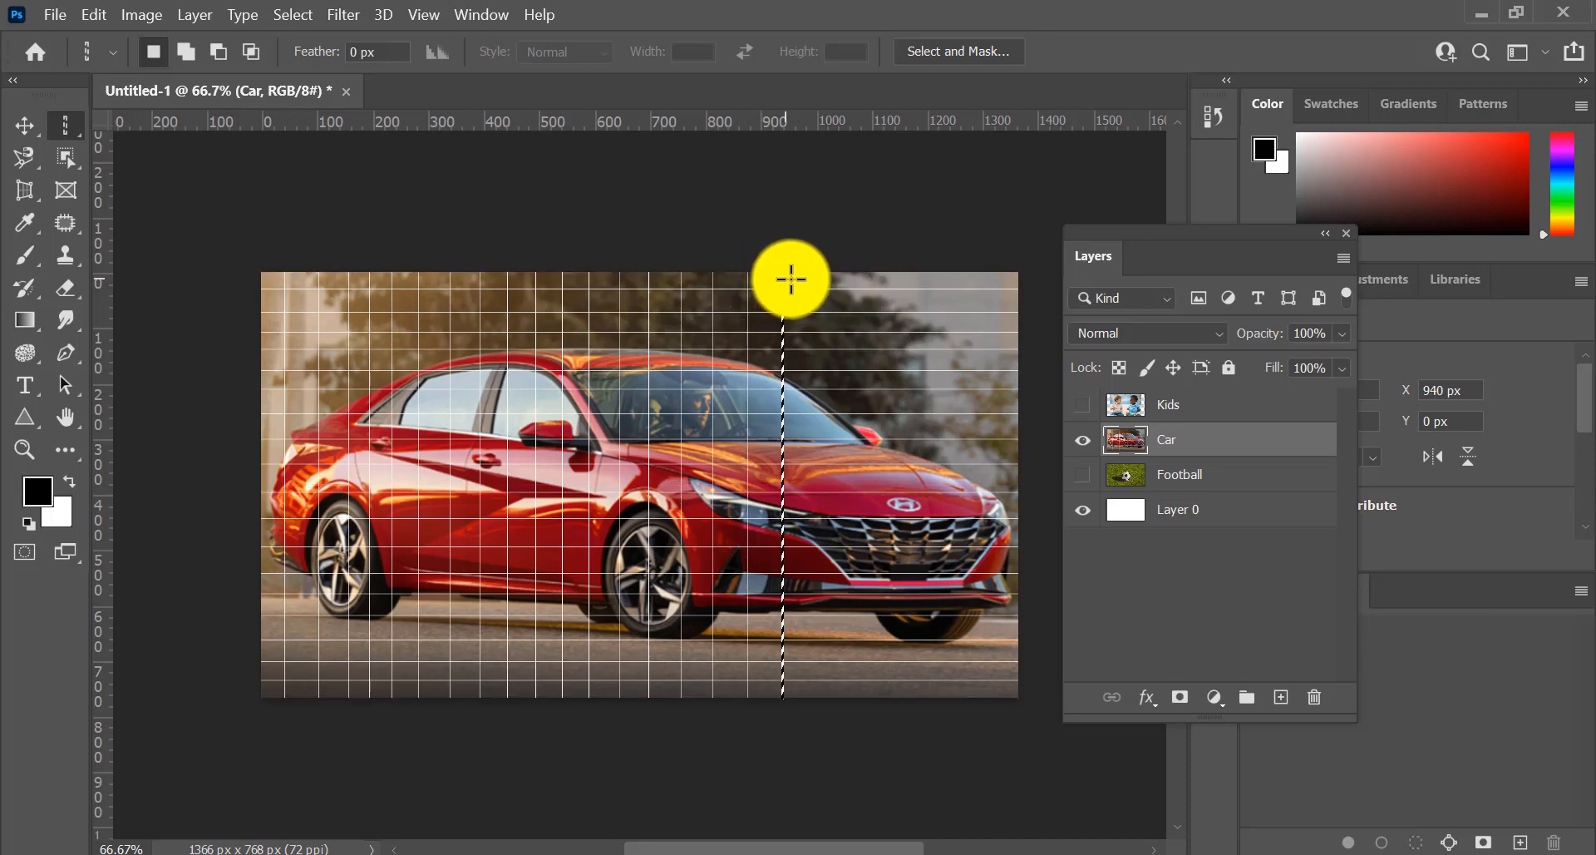
{"action": "left_click", "coordinate": [801, 280]}
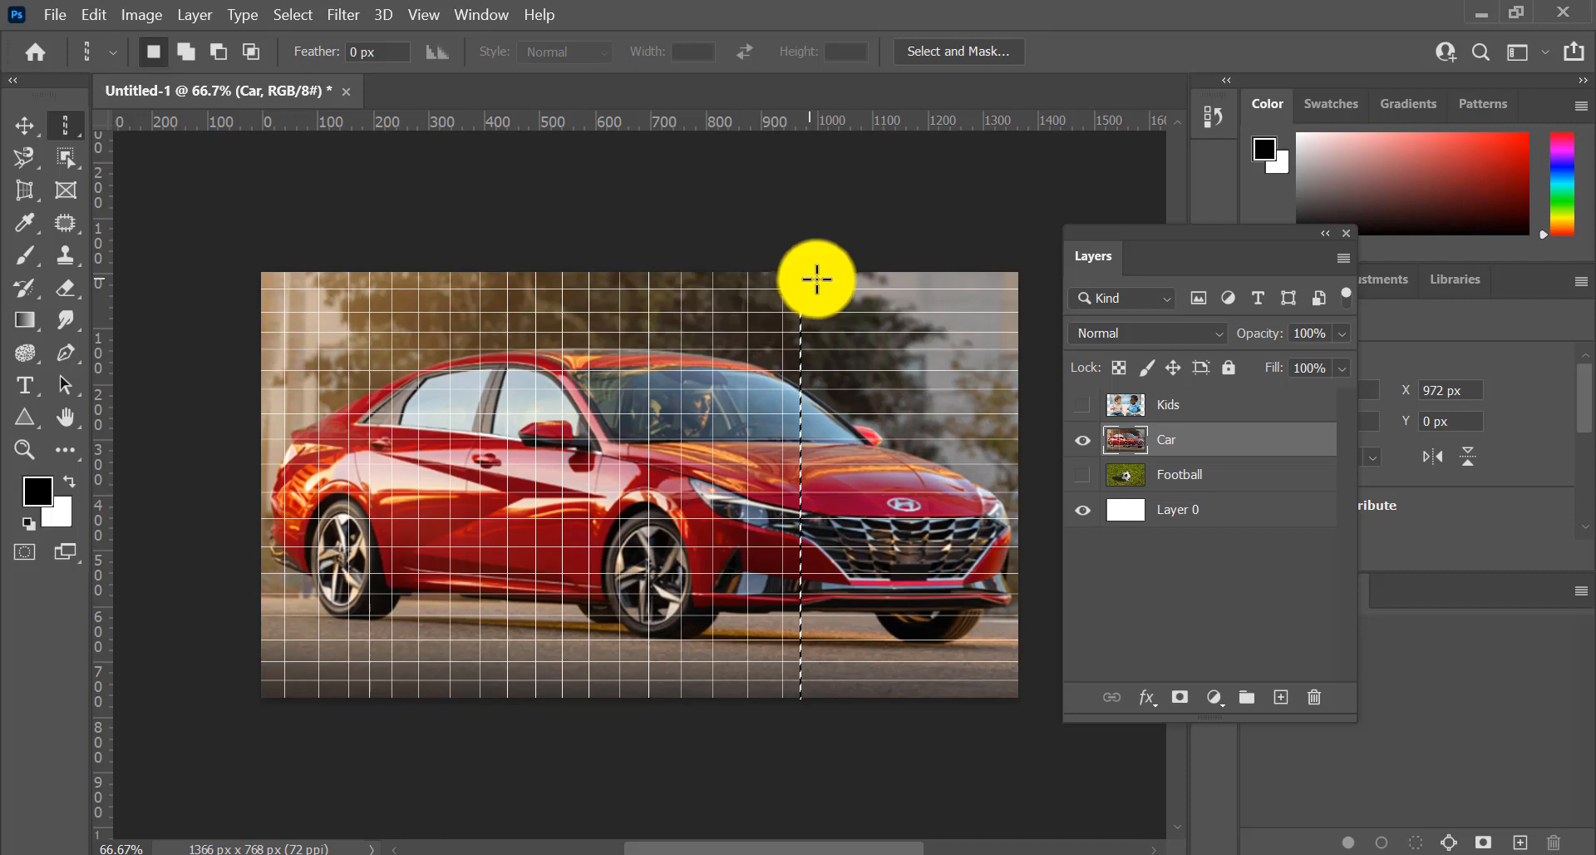
{"action": "left_click", "coordinate": [832, 281]}
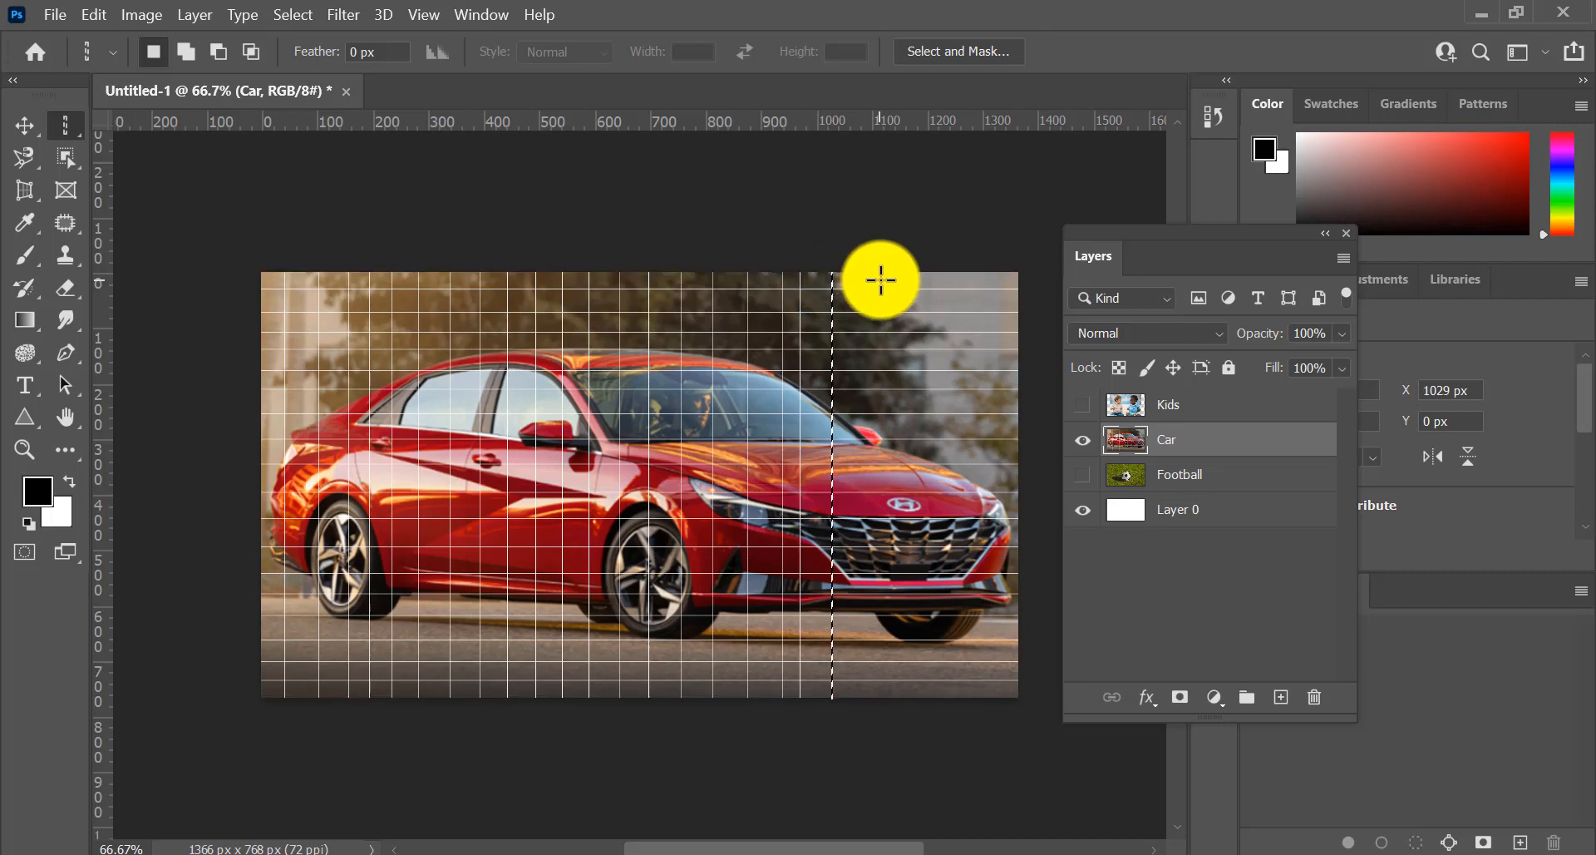
{"action": "left_click", "coordinate": [880, 278]}
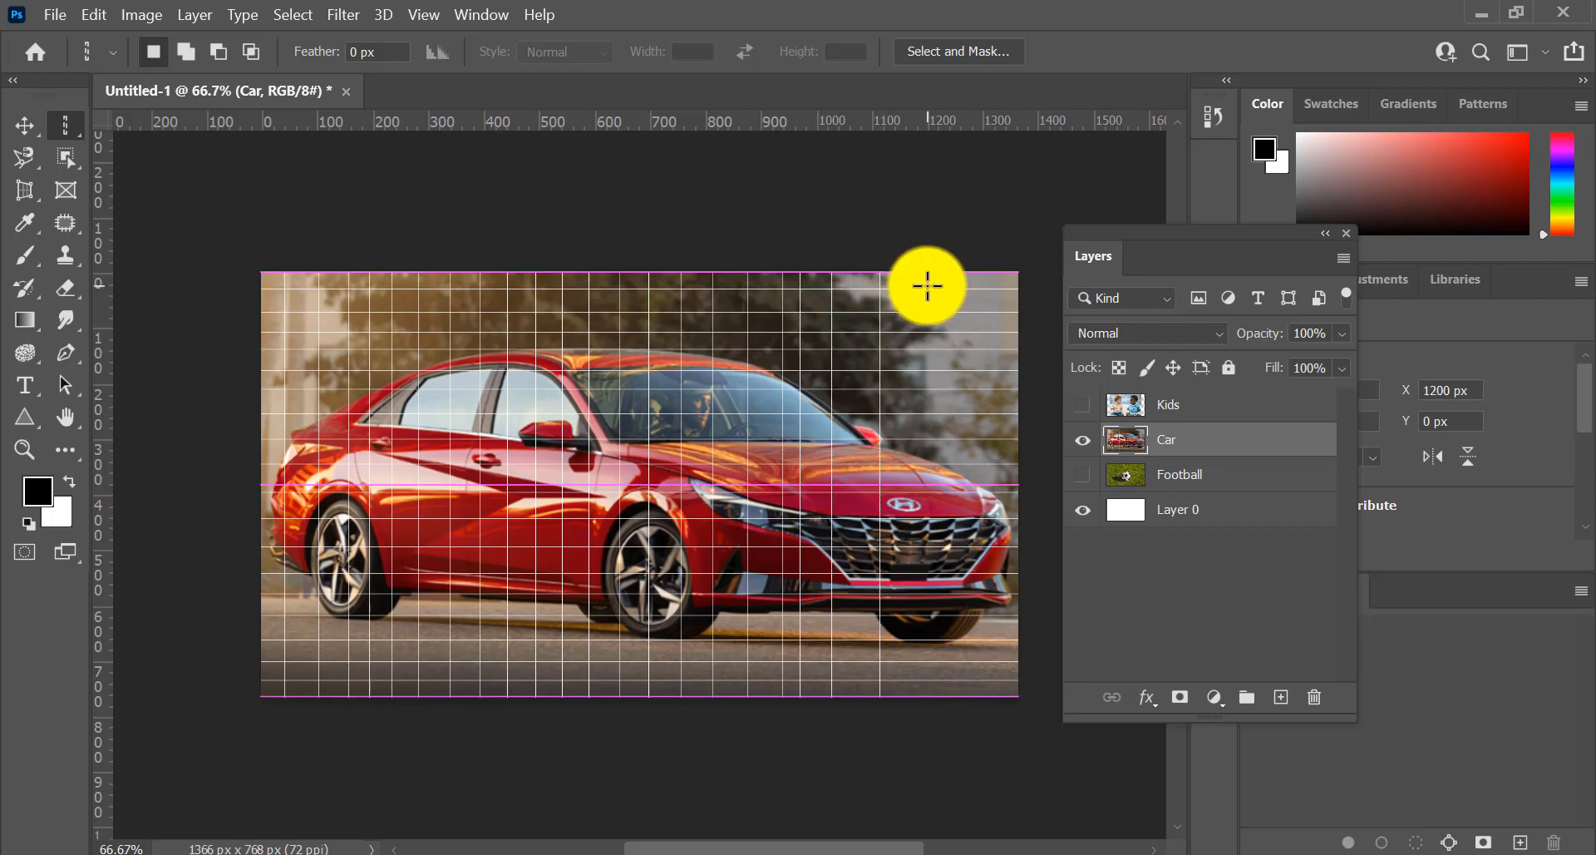
{"action": "left_click", "coordinate": [928, 285]}
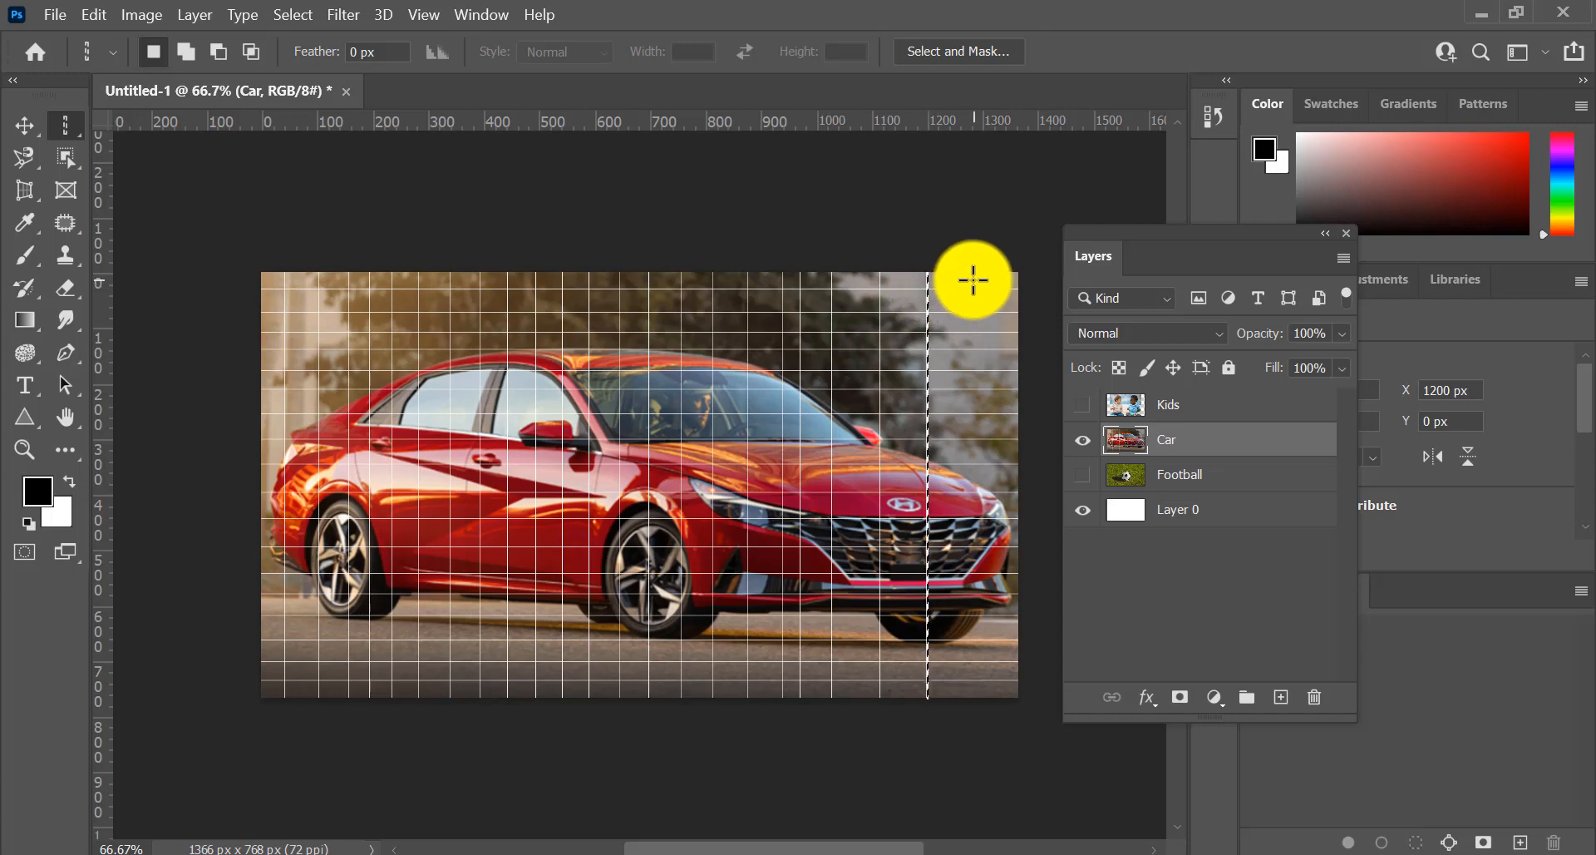
{"action": "left_click", "coordinate": [973, 281]}
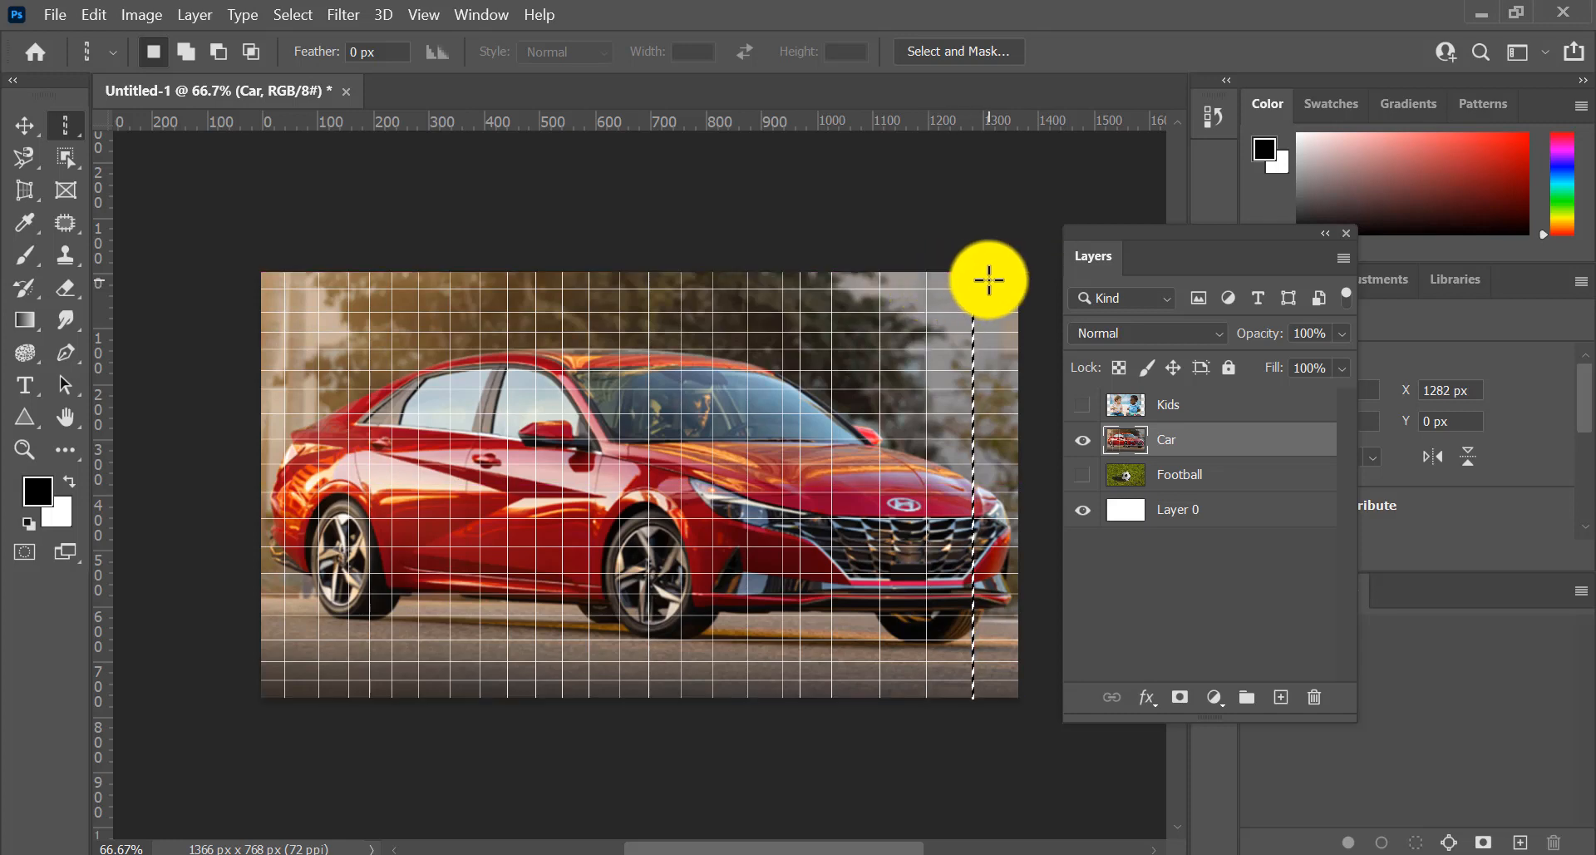
{"action": "left_click", "coordinate": [989, 280]}
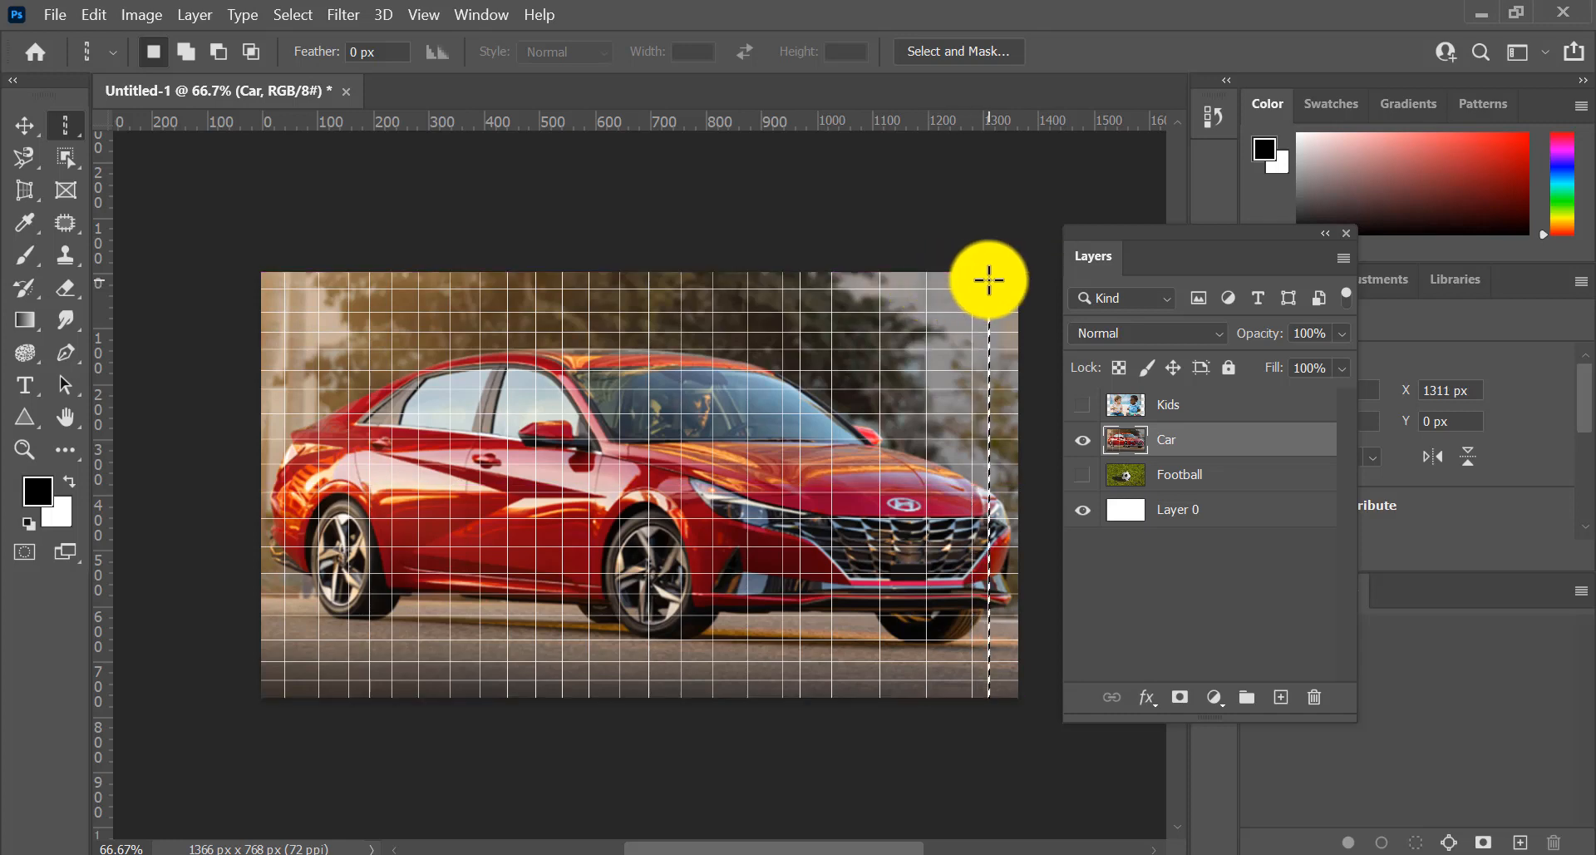
{"action": "key", "text": "ctrl+d"}
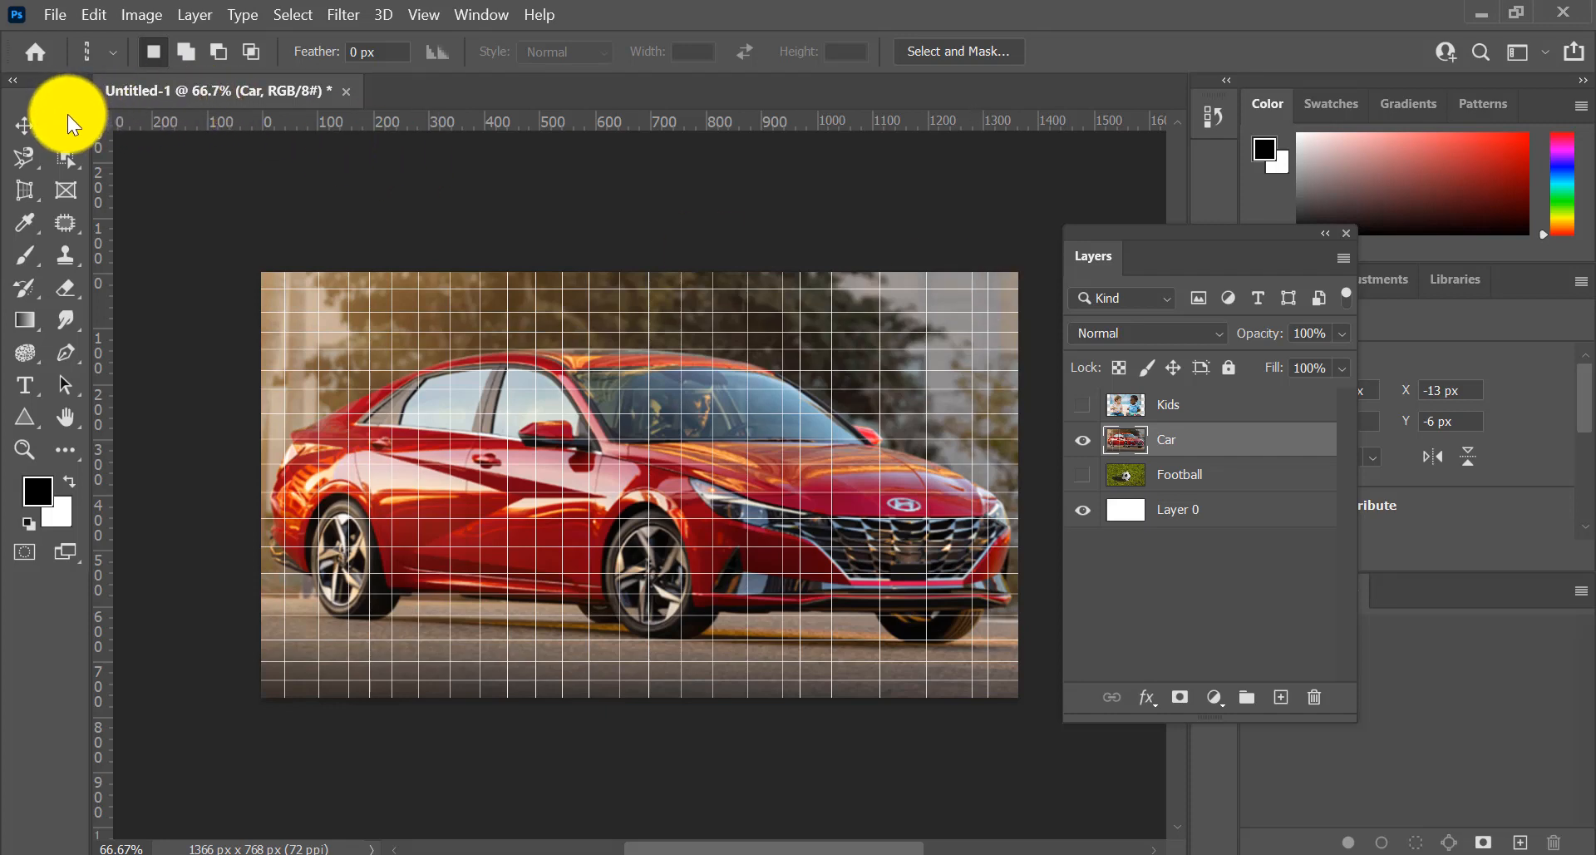
{"action": "right_click", "coordinate": [70, 115]}
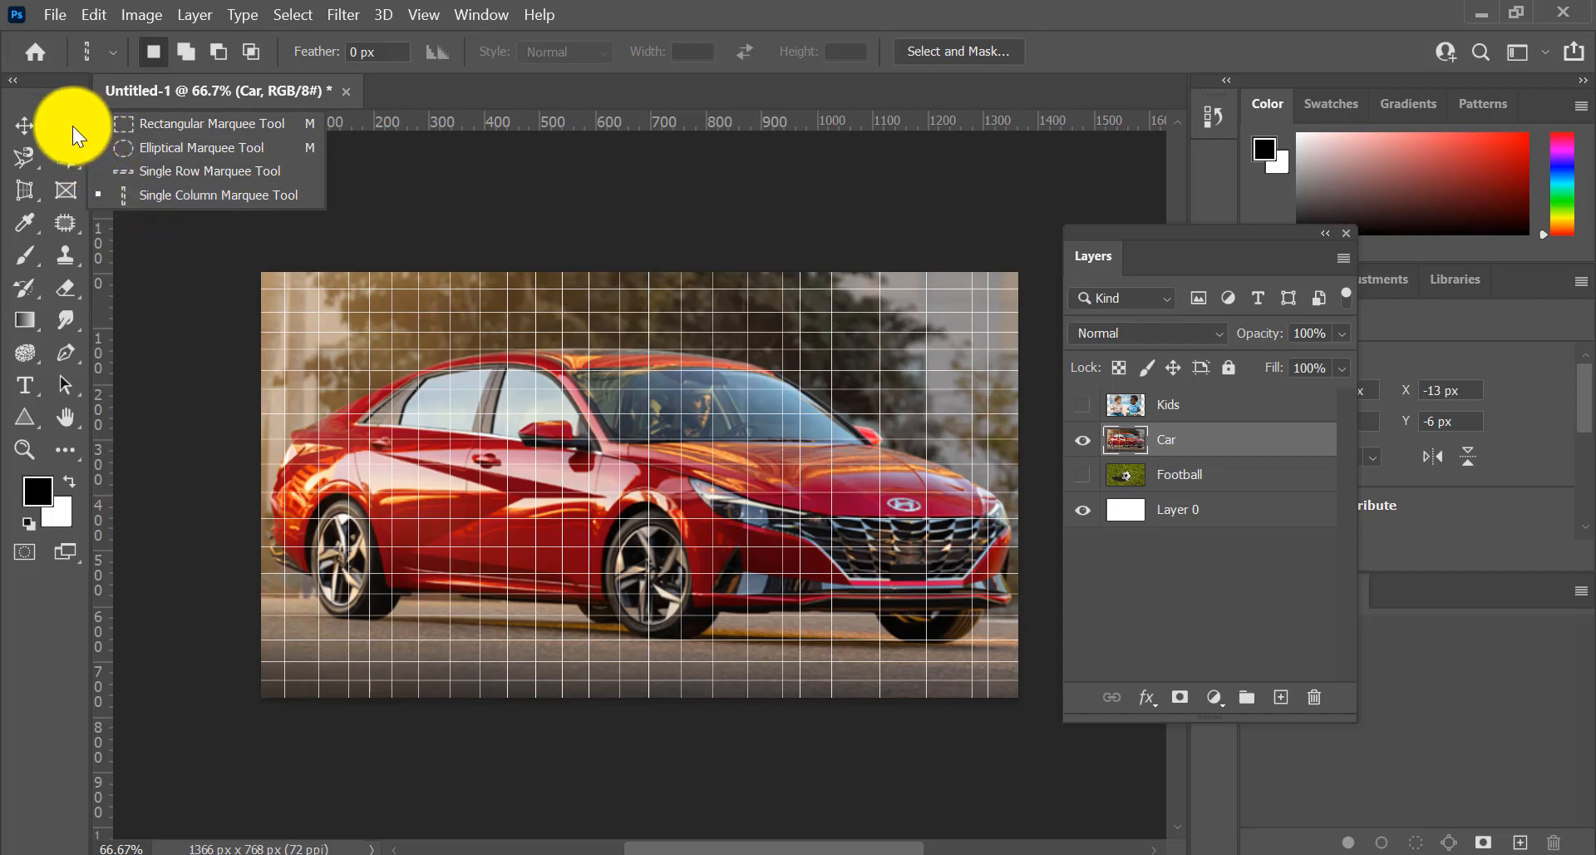
{"action": "left_click", "coordinate": [276, 21]}
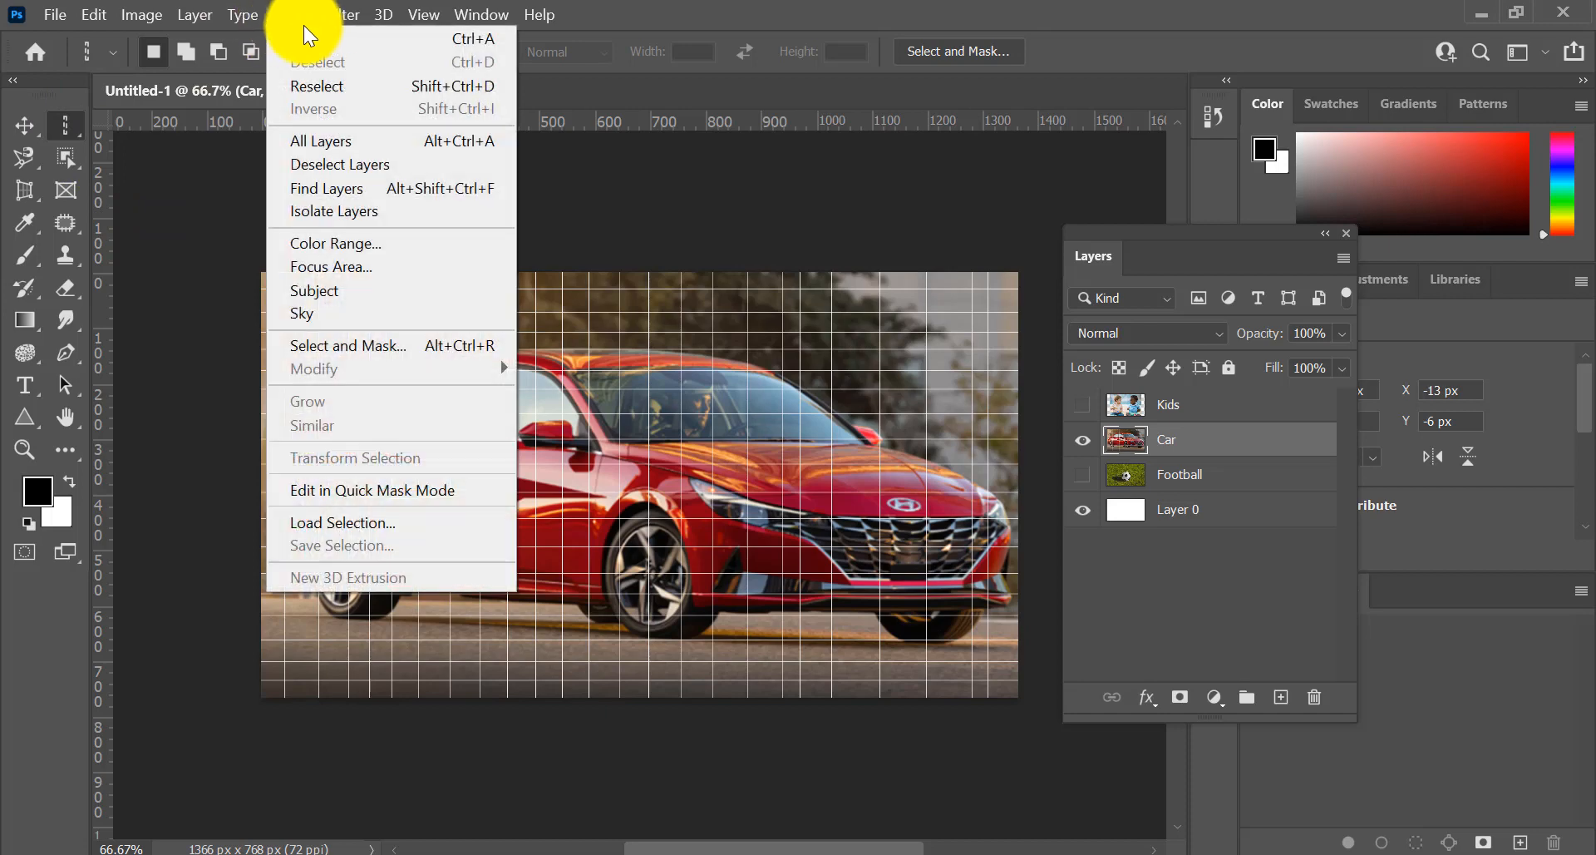
{"action": "left_click", "coordinate": [284, 12]}
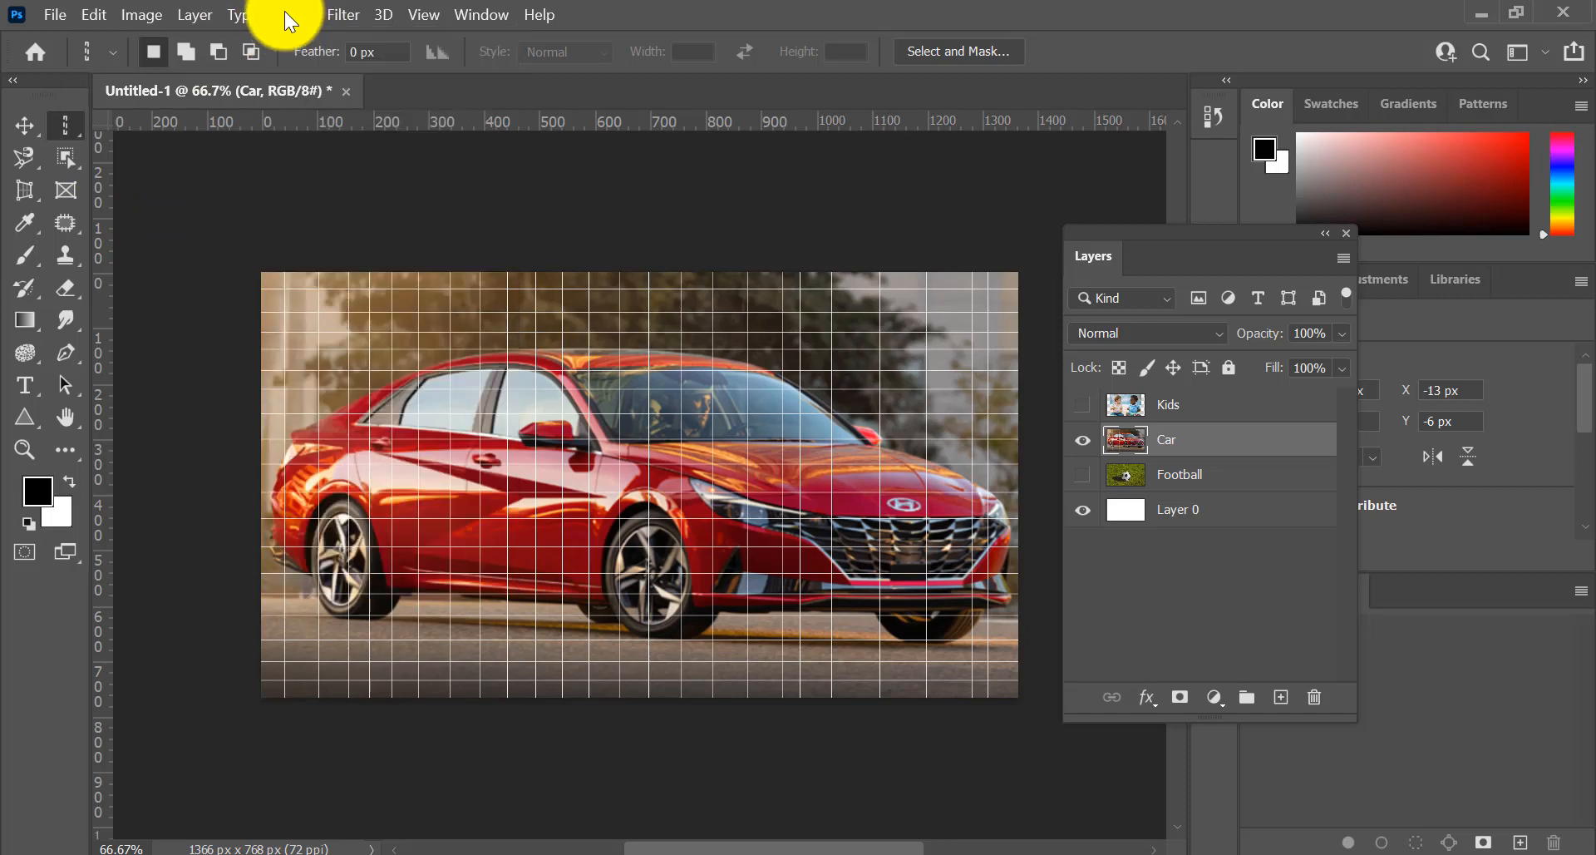
{"action": "left_click", "coordinate": [285, 11]}
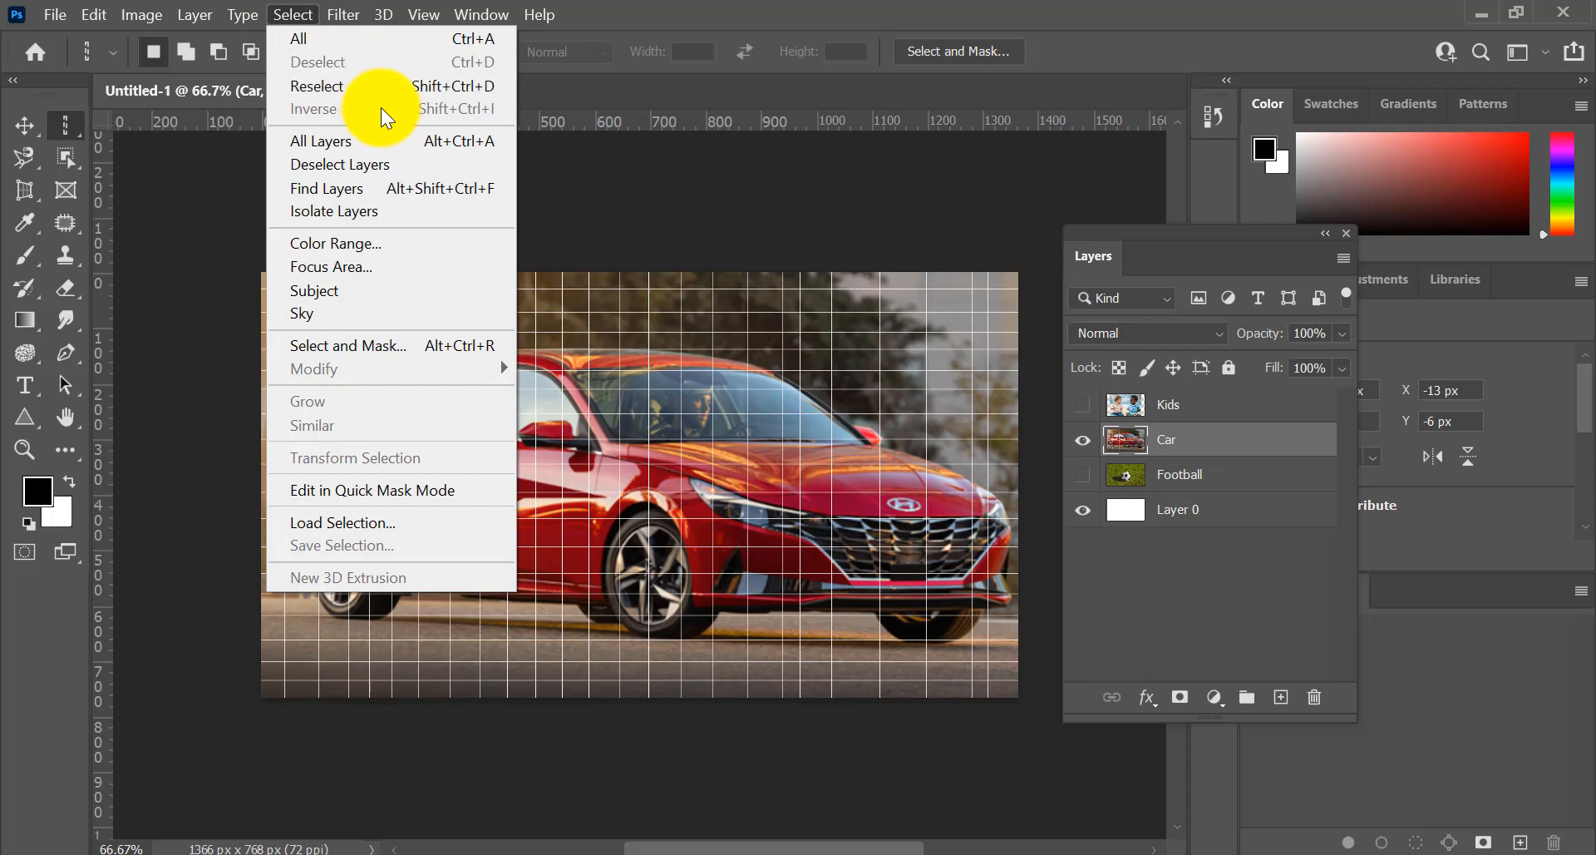
{"action": "left_click", "coordinate": [291, 17]}
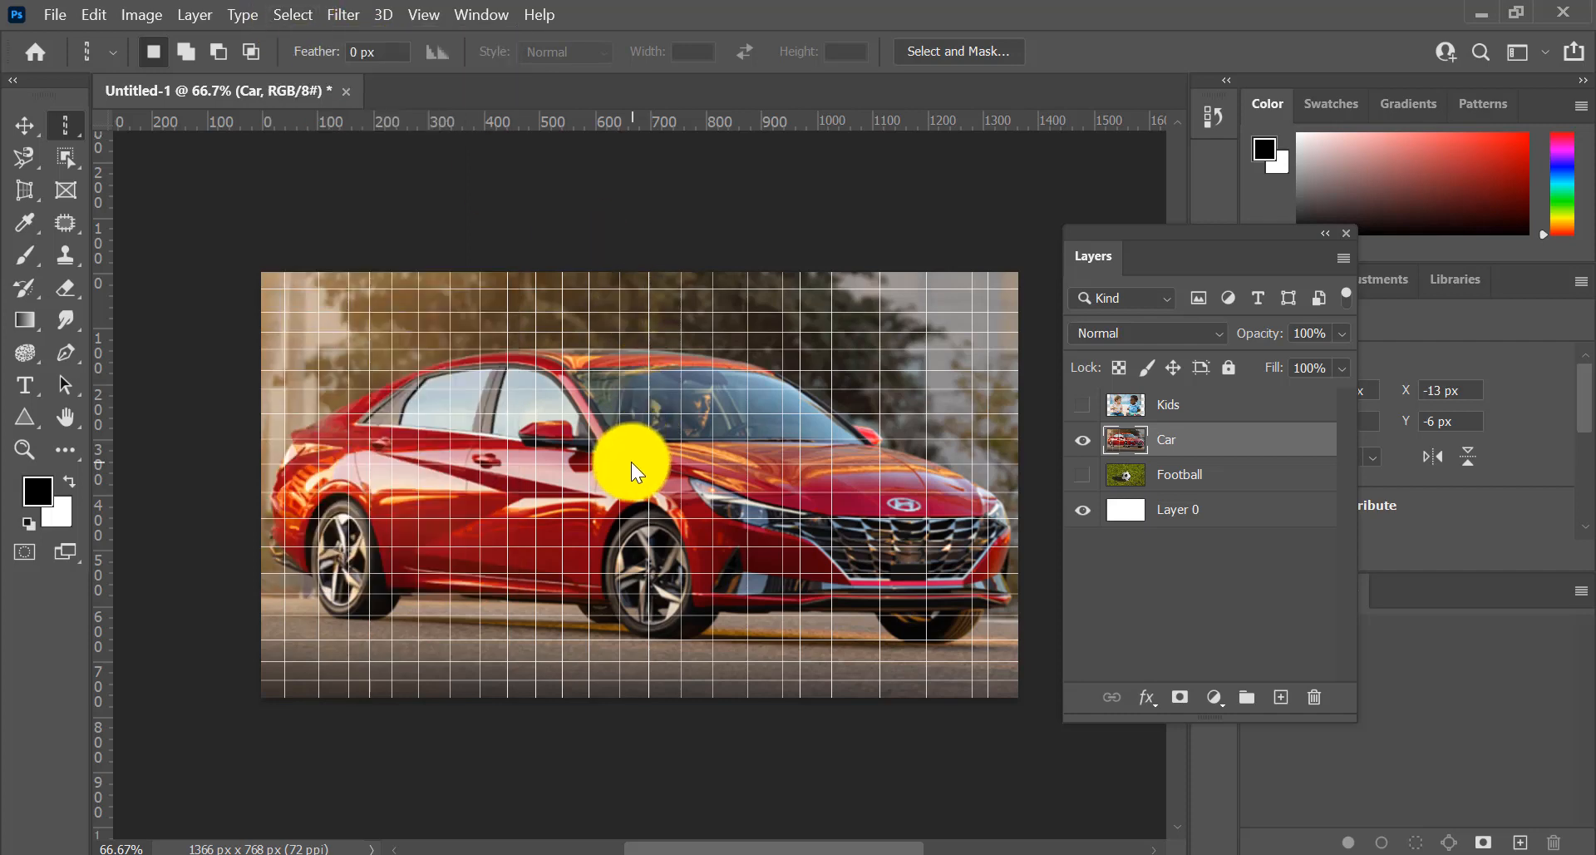